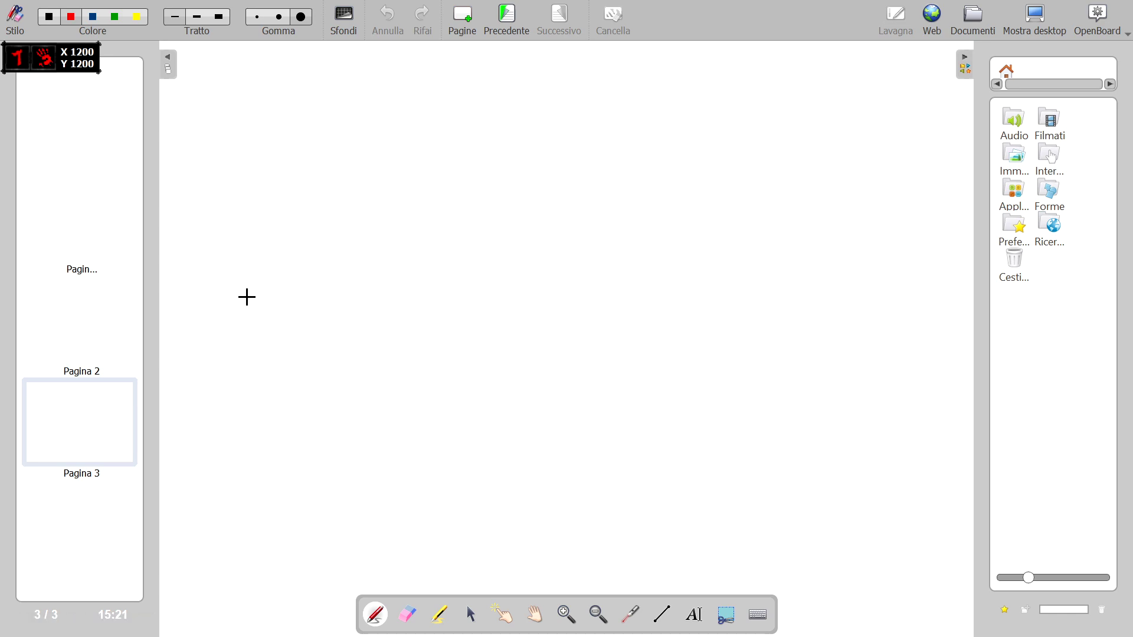
# On page 1, drag the two number-set diagram images from the library's Immagini folder onto the board
pyautogui.click(105, 236)
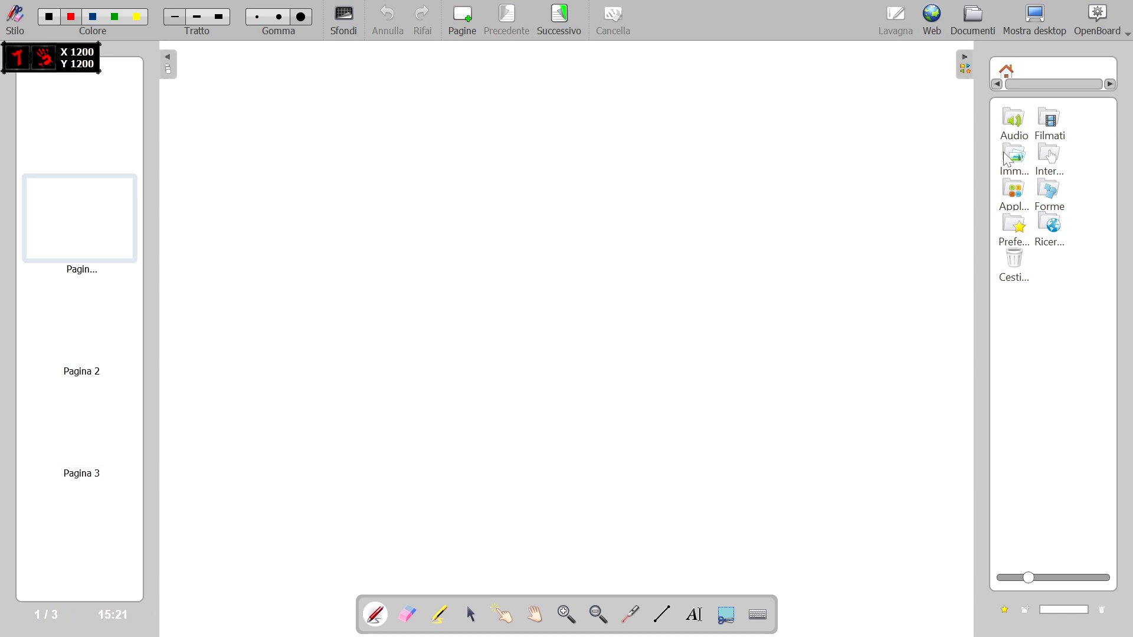
pyautogui.doubleClick(1017, 166)
pyautogui.doubleClick(1050, 121)
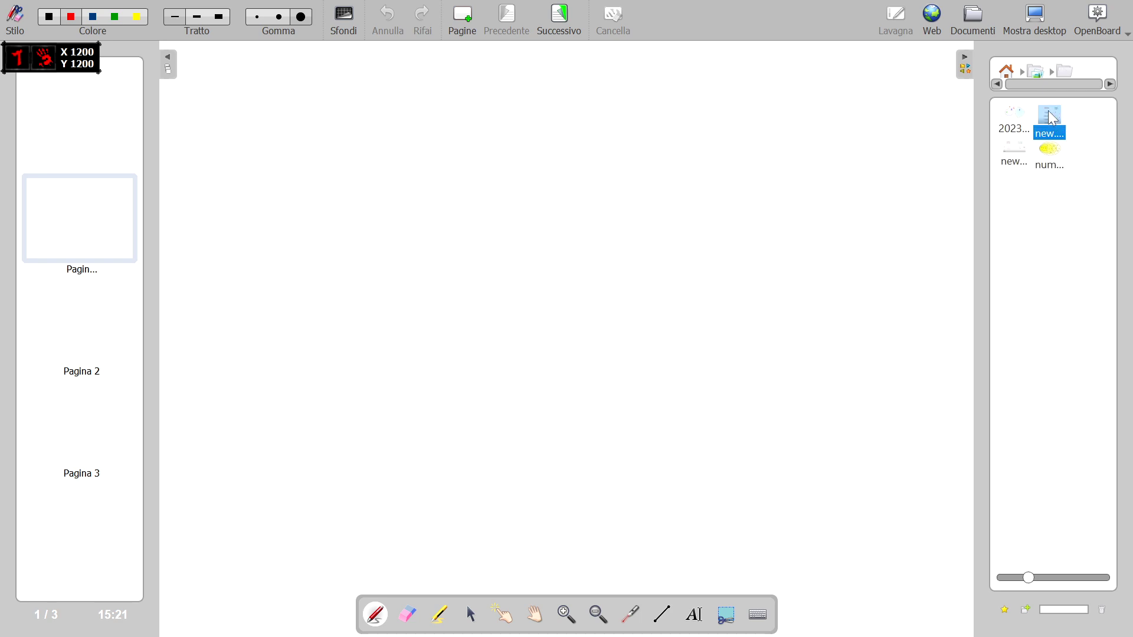
pyautogui.moveTo(1060, 164); pyautogui.dragTo(384, 142)
pyautogui.moveTo(1029, 121)
pyautogui.mouseDown()
pyautogui.moveTo(796, 128)
pyautogui.moveTo(757, 111)
pyautogui.mouseUp()
# Arrange the diagrams with the nested ℕ, ℤ, ℚ, ℝ one above the ℝ/ℚ/𝕀 one
pyautogui.moveTo(625, 152)
pyautogui.mouseDown()
pyautogui.moveTo(625, 297)
pyautogui.moveTo(564, 464)
pyautogui.moveTo(266, 488)
pyautogui.moveTo(291, 479)
pyautogui.mouseUp()
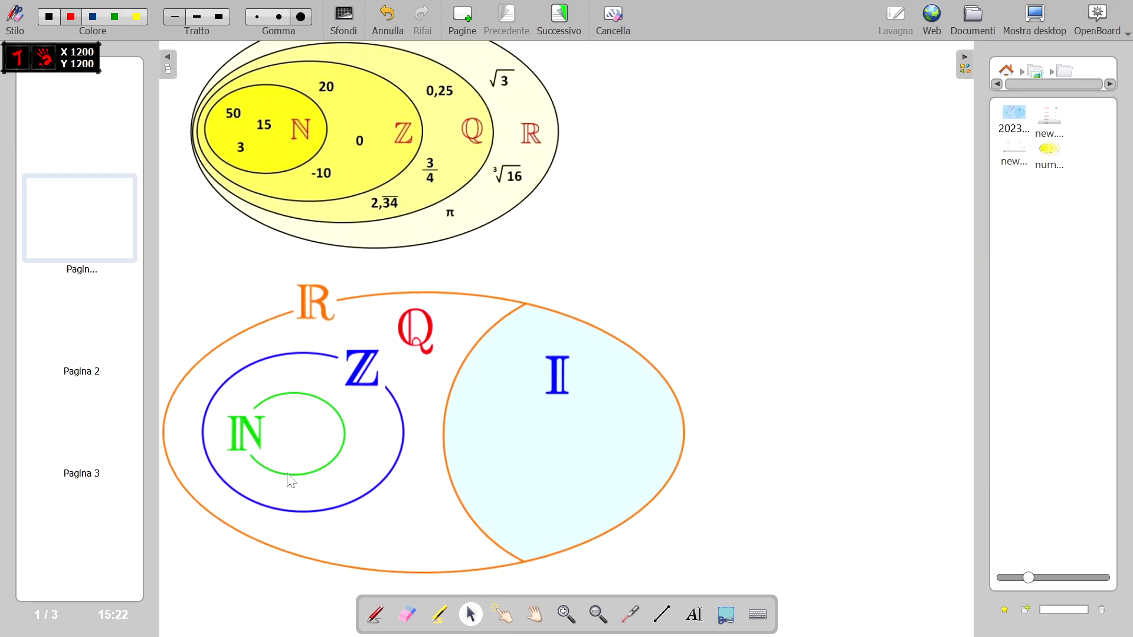
pyautogui.moveTo(466, 235)
pyautogui.mouseDown()
pyautogui.moveTo(463, 260)
pyautogui.moveTo(478, 241)
pyautogui.mouseUp()
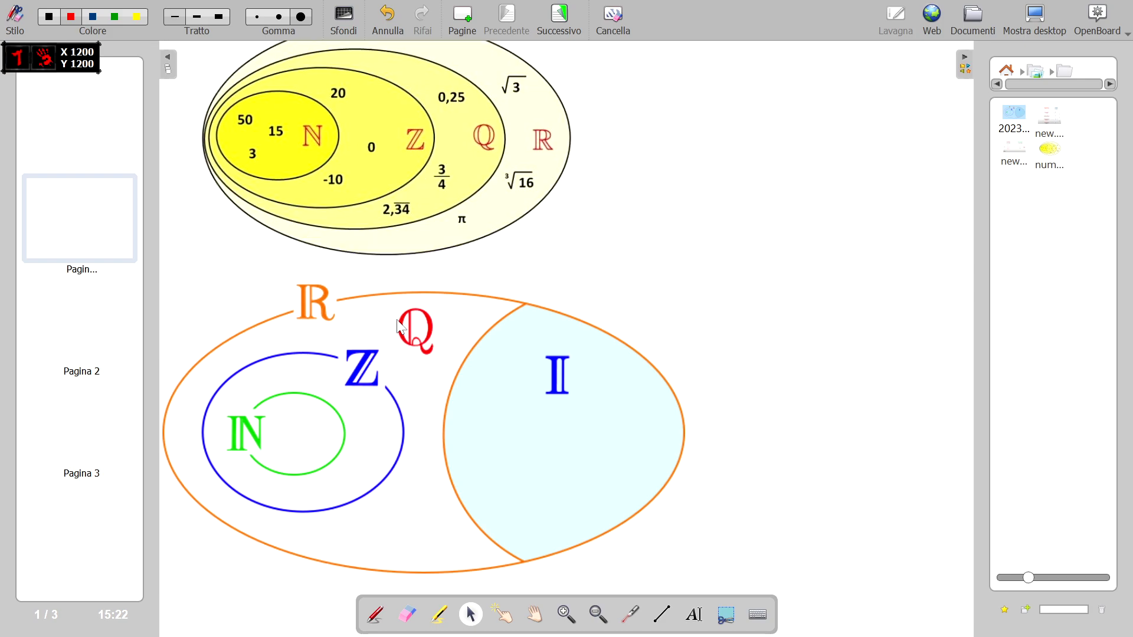
pyautogui.moveTo(401, 389); pyautogui.dragTo(403, 410)
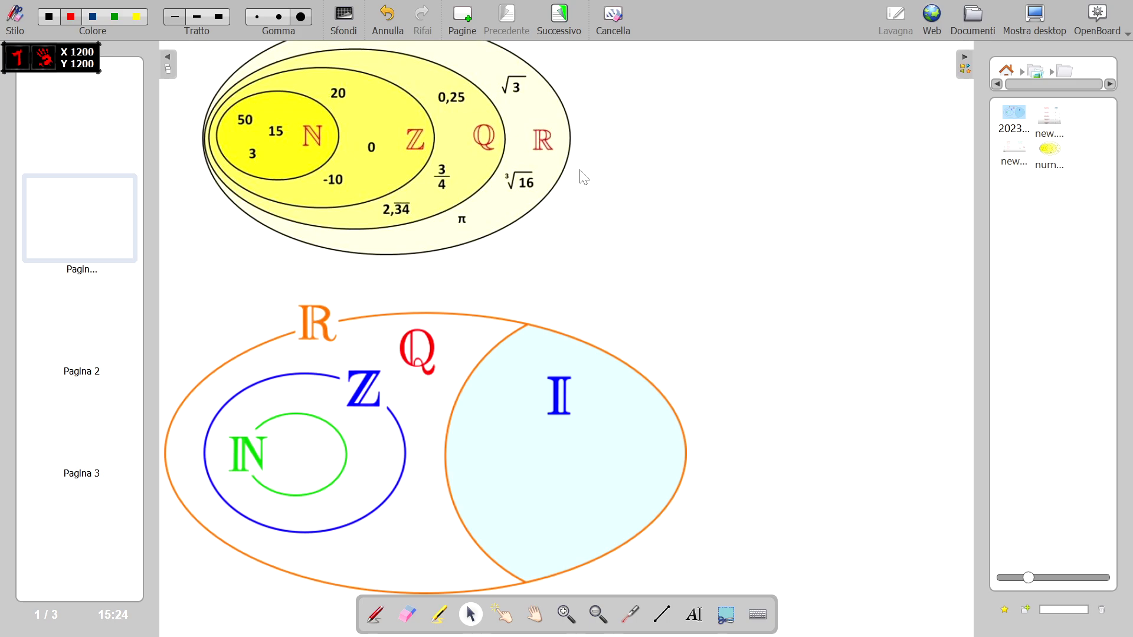
# Move to blank page 2 and switch to the red freehand pen
pyautogui.scroll(5, 159, 314)
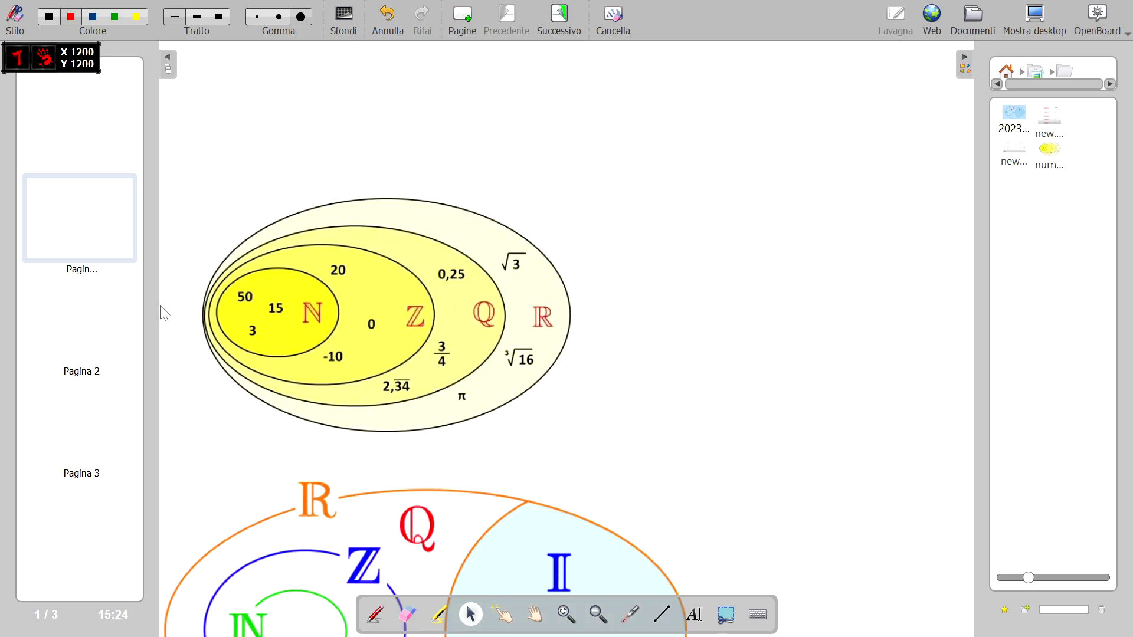
pyautogui.scroll(-8, 159, 314)
pyautogui.moveTo(90, 217)
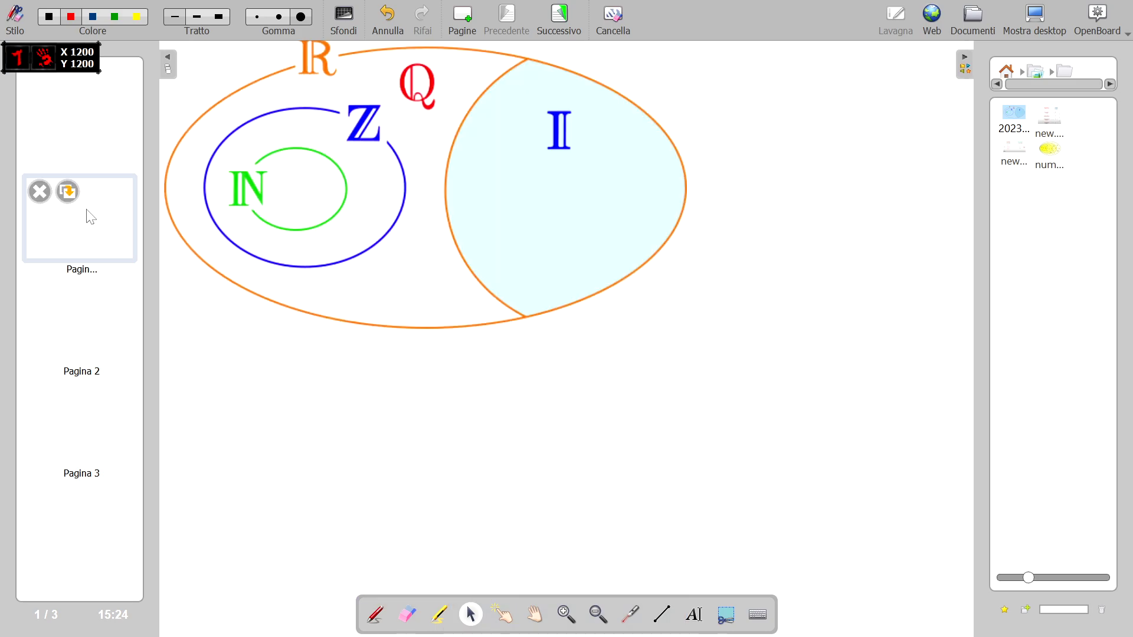
pyautogui.press('pagedown')
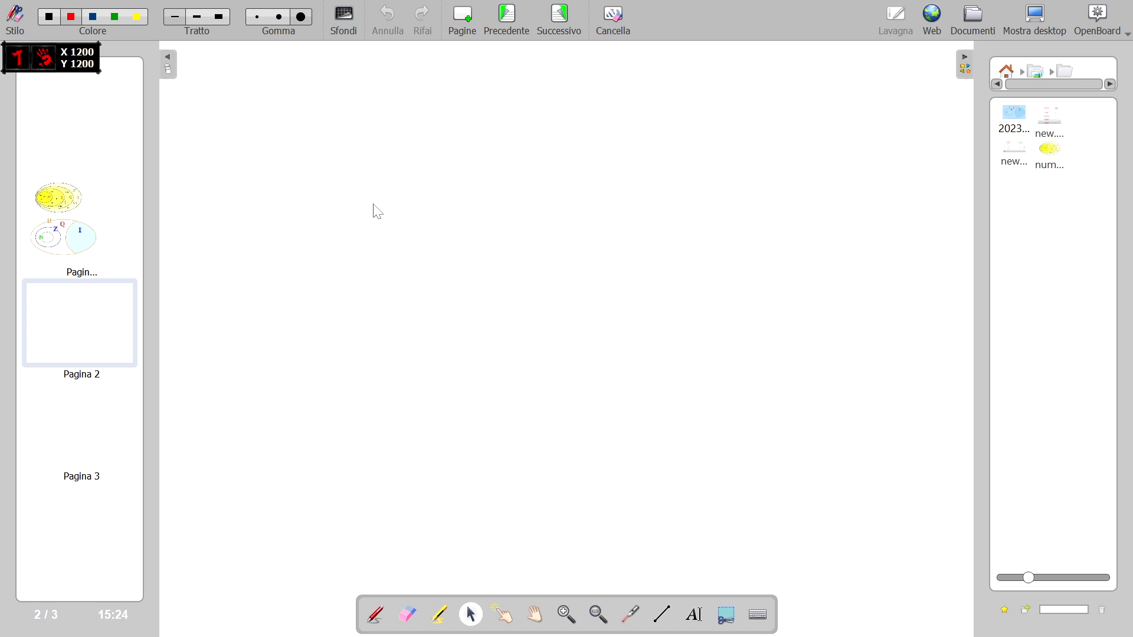
pyautogui.moveTo(283, 166)
pyautogui.mouseDown()
pyautogui.moveTo(307, 204)
pyautogui.moveTo(265, 157)
pyautogui.mouseUp()
pyautogui.hotkey('ctrl', 'i')
# Handwrite the red numbers 1 2 3 4 across page 2
pyautogui.moveTo(218, 125); pyautogui.dragTo(270, 247)
pyautogui.moveTo(401, 119); pyautogui.dragTo(518, 241)
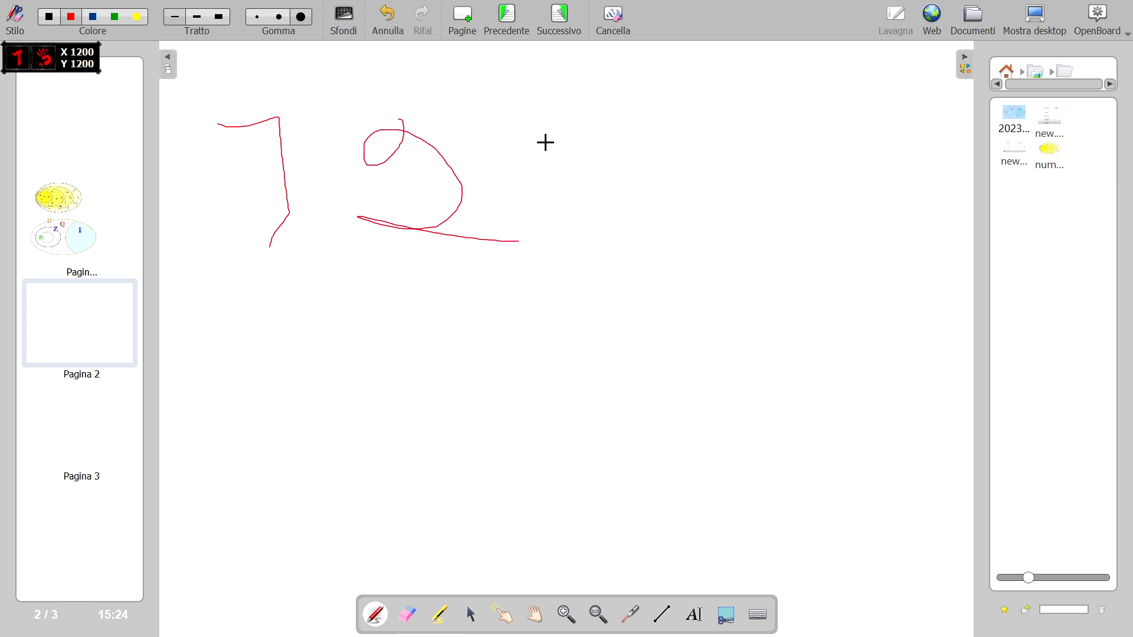
pyautogui.moveTo(556, 131); pyautogui.dragTo(615, 250)
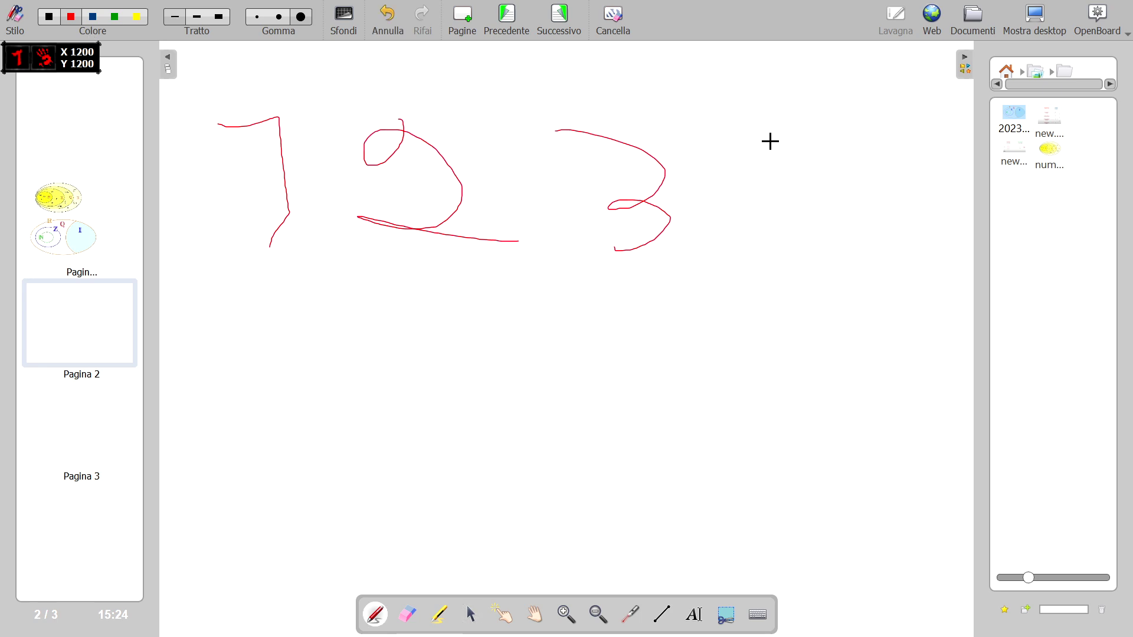
pyautogui.moveTo(772, 141); pyautogui.dragTo(881, 338)
# Draw a curly brace under the numbers, label it N, and leave pen mode
pyautogui.moveTo(220, 319)
pyautogui.mouseDown()
pyautogui.moveTo(705, 356)
pyautogui.moveTo(844, 348)
pyautogui.mouseUp()
pyautogui.moveTo(288, 509)
pyautogui.mouseDown()
pyautogui.moveTo(294, 426)
pyautogui.moveTo(333, 449)
pyautogui.mouseUp()
pyautogui.moveTo(295, 423); pyautogui.dragTo(409, 430)
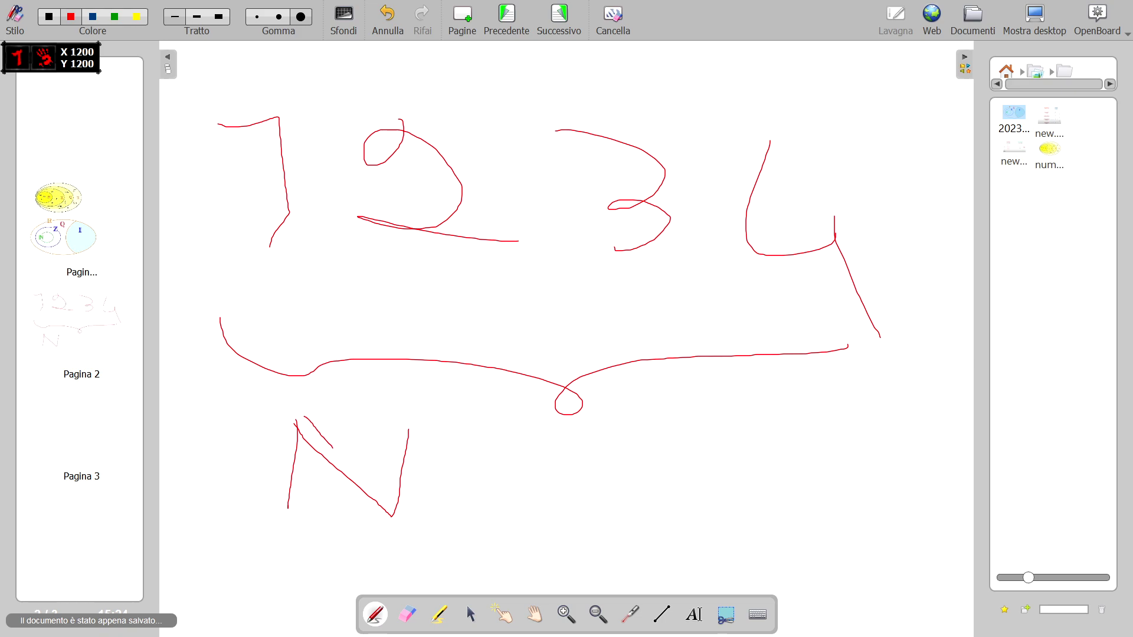
pyautogui.moveTo(333, 449); pyautogui.dragTo(400, 498)
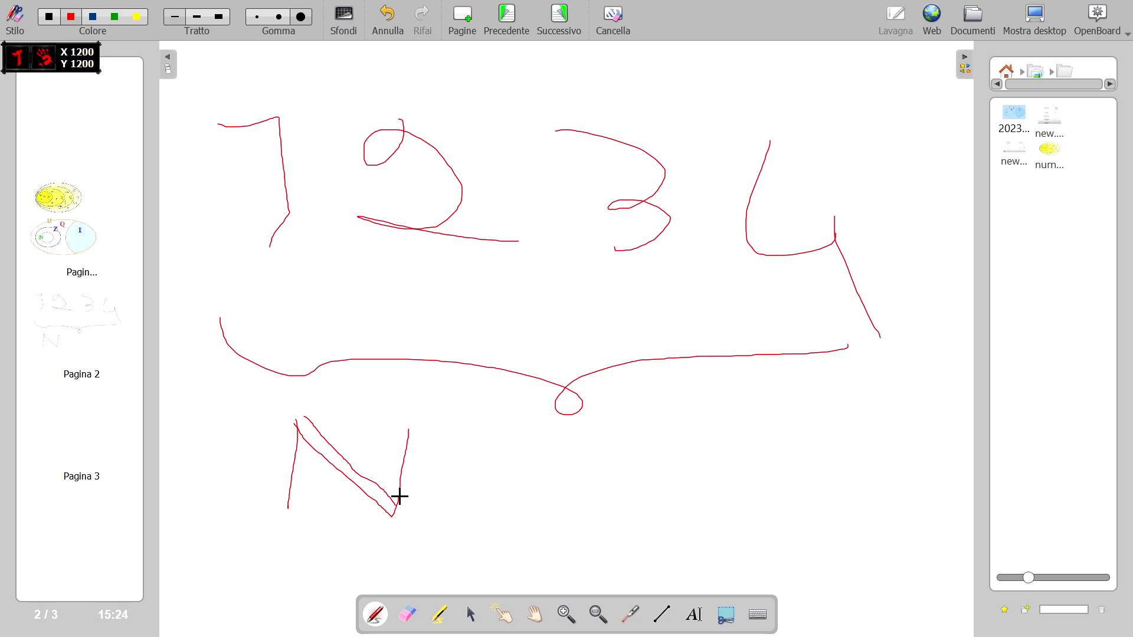
pyautogui.hotkey('ctrl', 'shift', 'i')
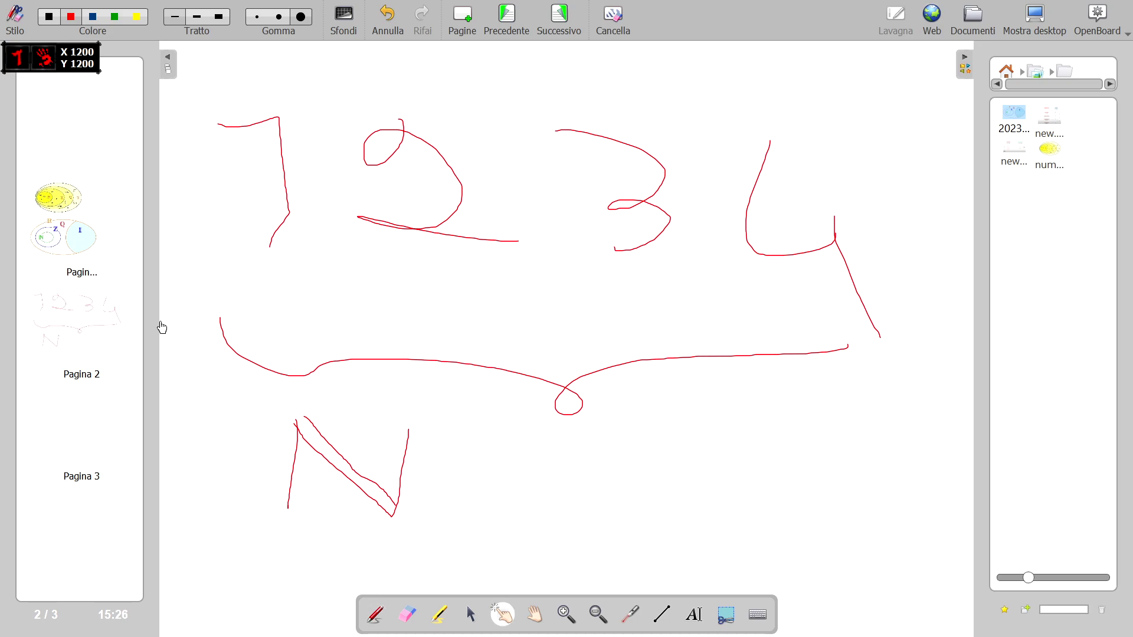
pyautogui.press('super')
pyautogui.press('super')
# On page 3, draw a long green vertical axis with an ellipse at its top
pyautogui.click(109, 240)
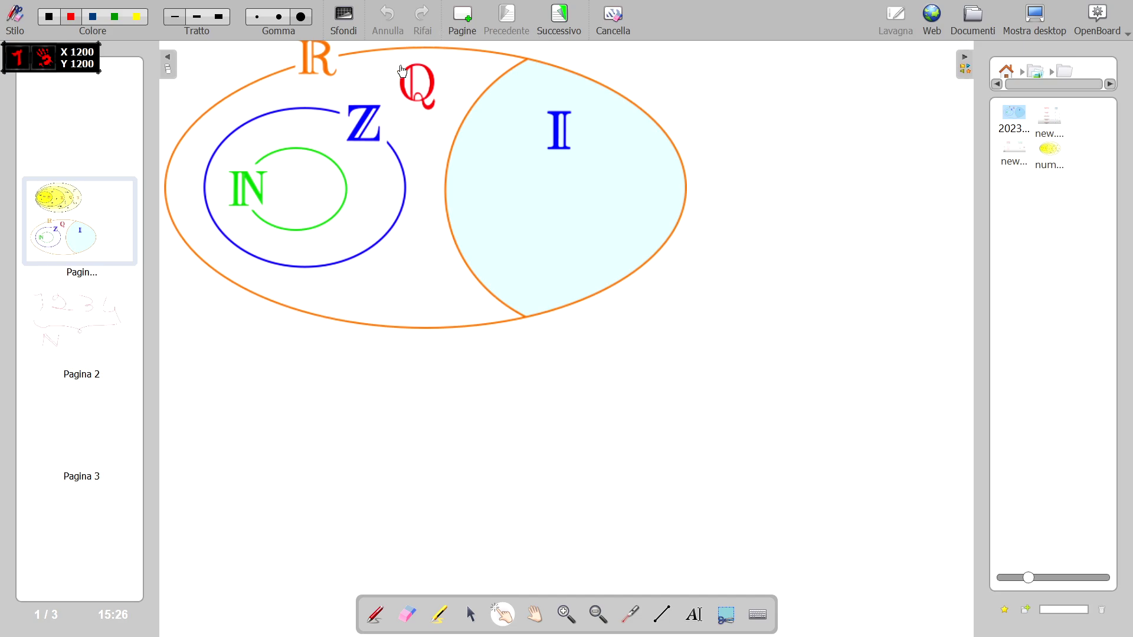
pyautogui.click(84, 431)
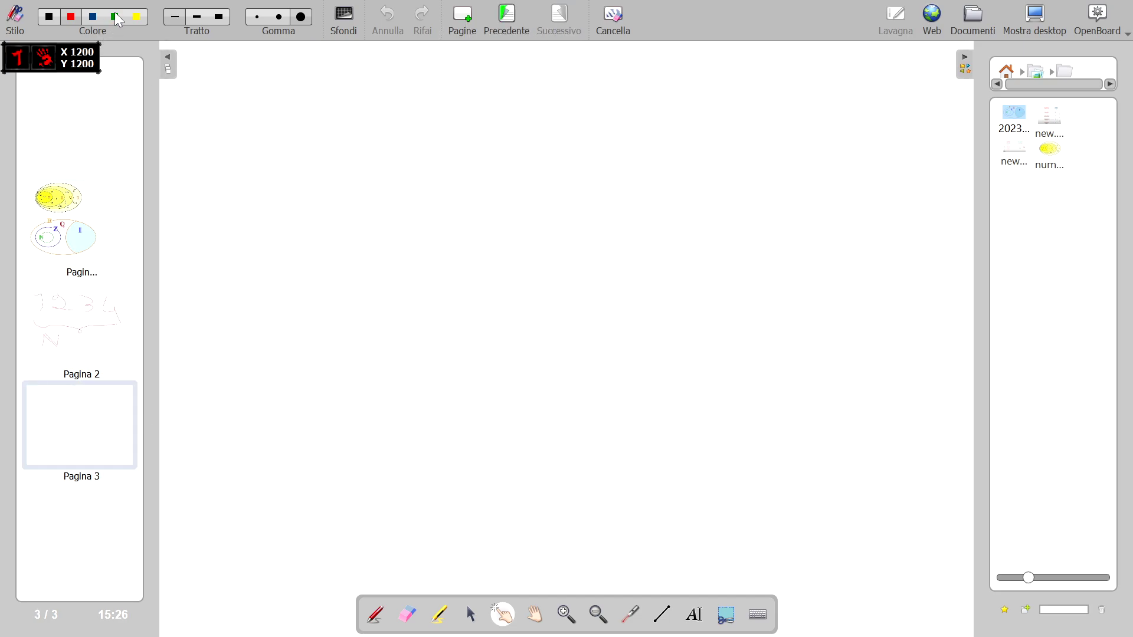
pyautogui.hotkey('ctrl', 'i')
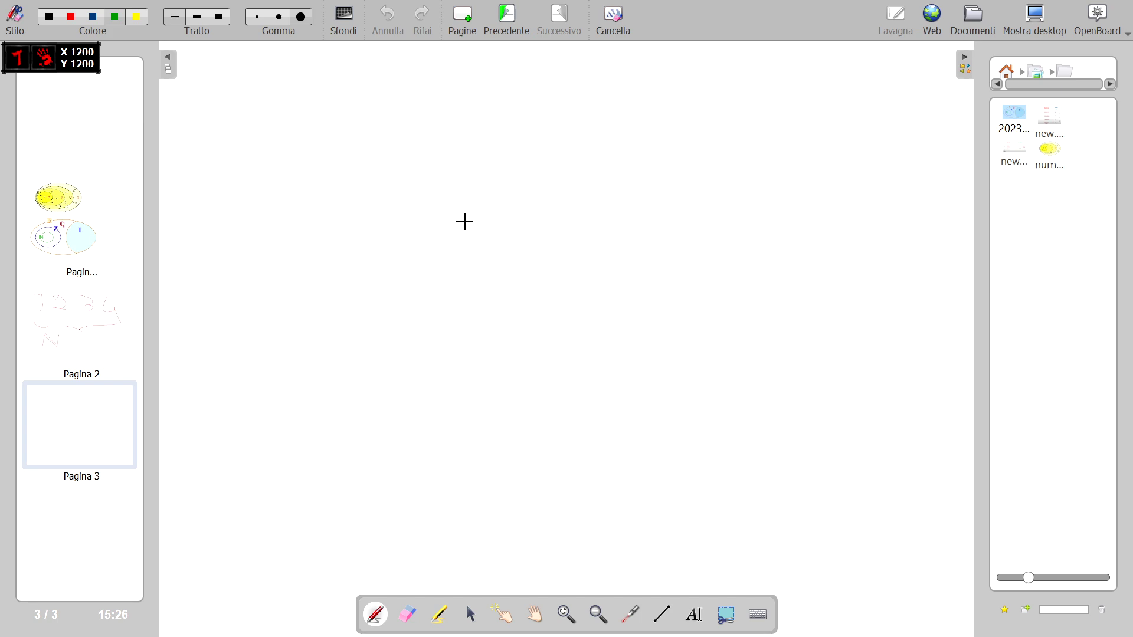
pyautogui.moveTo(445, 73)
pyautogui.mouseDown()
pyautogui.moveTo(439, 135)
pyautogui.moveTo(481, 567)
pyautogui.mouseUp()
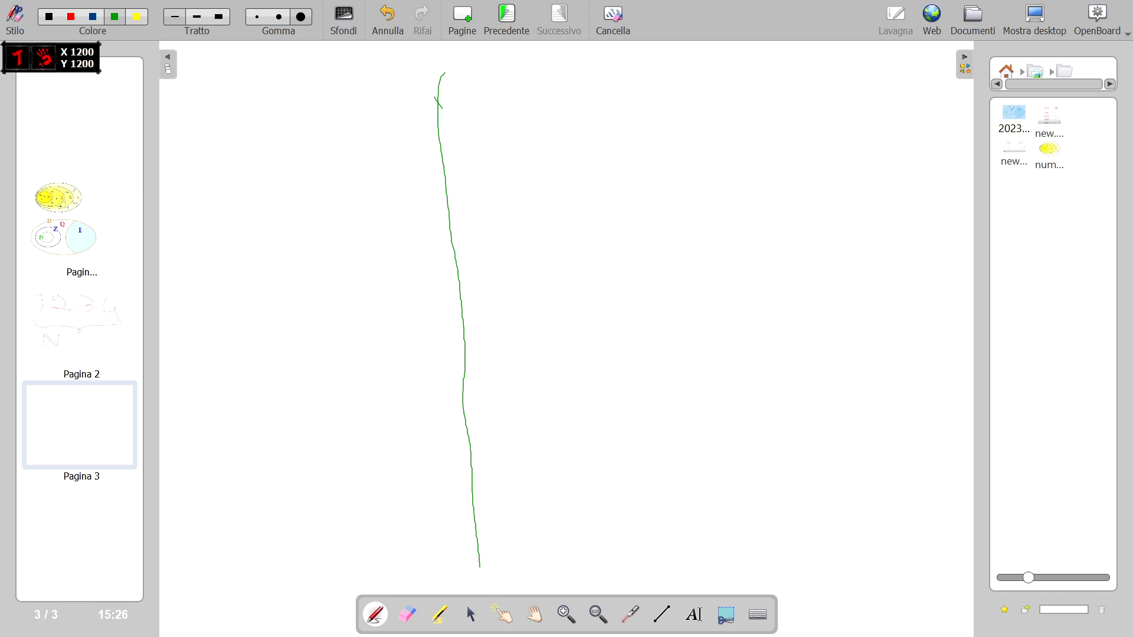
pyautogui.moveTo(436, 98)
pyautogui.mouseDown()
pyautogui.moveTo(678, 77)
pyautogui.moveTo(445, 71)
pyautogui.moveTo(433, 92)
pyautogui.mouseUp()
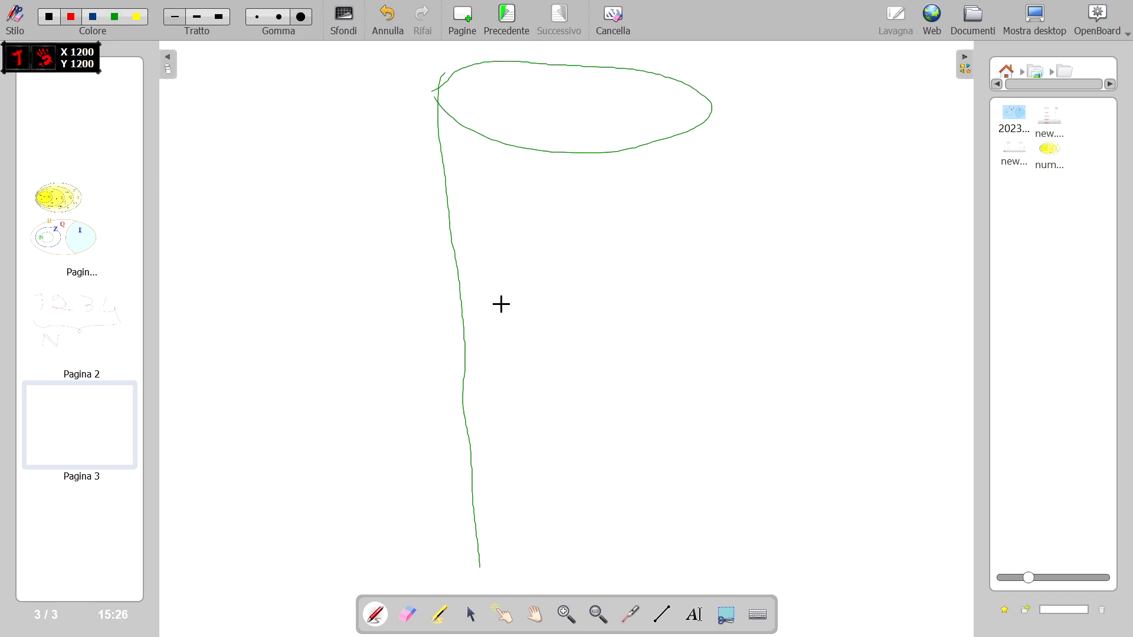
# Add eight red tick marks along the green axis from bottom to top
pyautogui.moveTo(471, 472); pyautogui.dragTo(514, 425)
pyautogui.moveTo(450, 409); pyautogui.dragTo(572, 360)
pyautogui.moveTo(444, 334); pyautogui.dragTo(547, 292)
pyautogui.moveTo(464, 267); pyautogui.dragTo(531, 231)
pyautogui.moveTo(440, 213); pyautogui.dragTo(501, 171)
pyautogui.moveTo(434, 154); pyautogui.dragTo(499, 118)
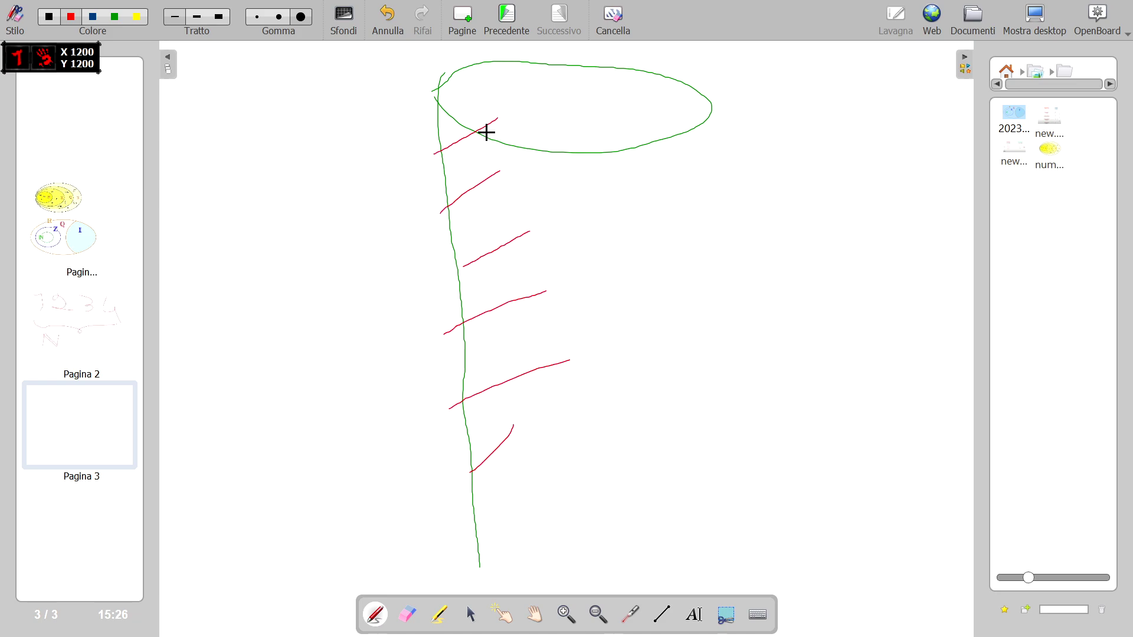
pyautogui.moveTo(468, 519); pyautogui.dragTo(556, 480)
pyautogui.moveTo(469, 564); pyautogui.dragTo(563, 543)
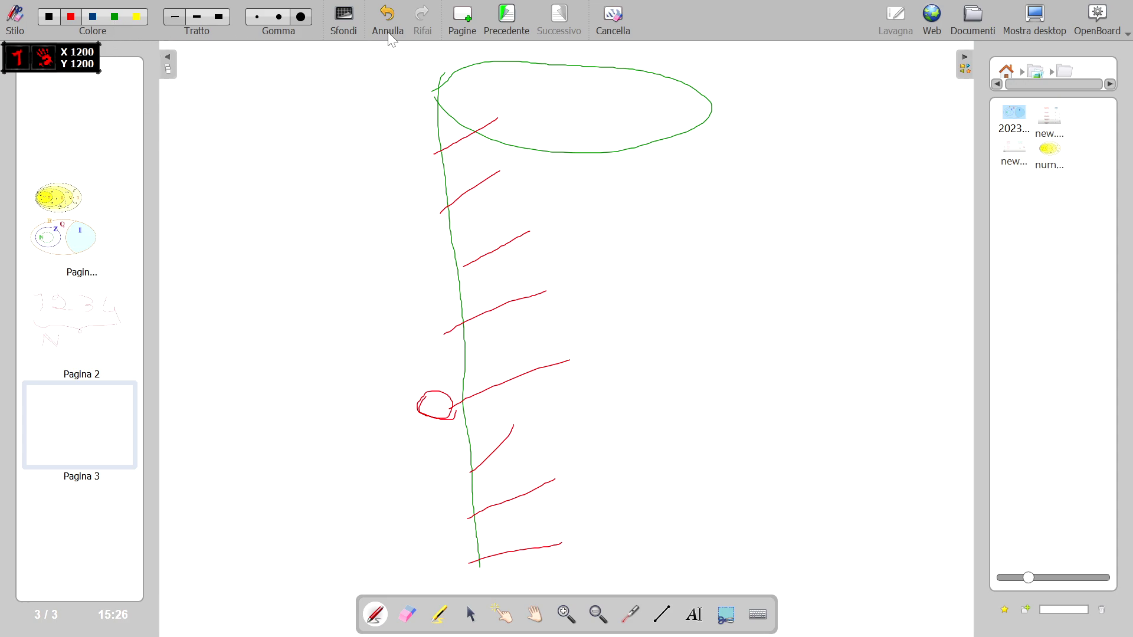
# Erase the green ellipse and the top of the axis with the large eraser
pyautogui.click(306, 23)
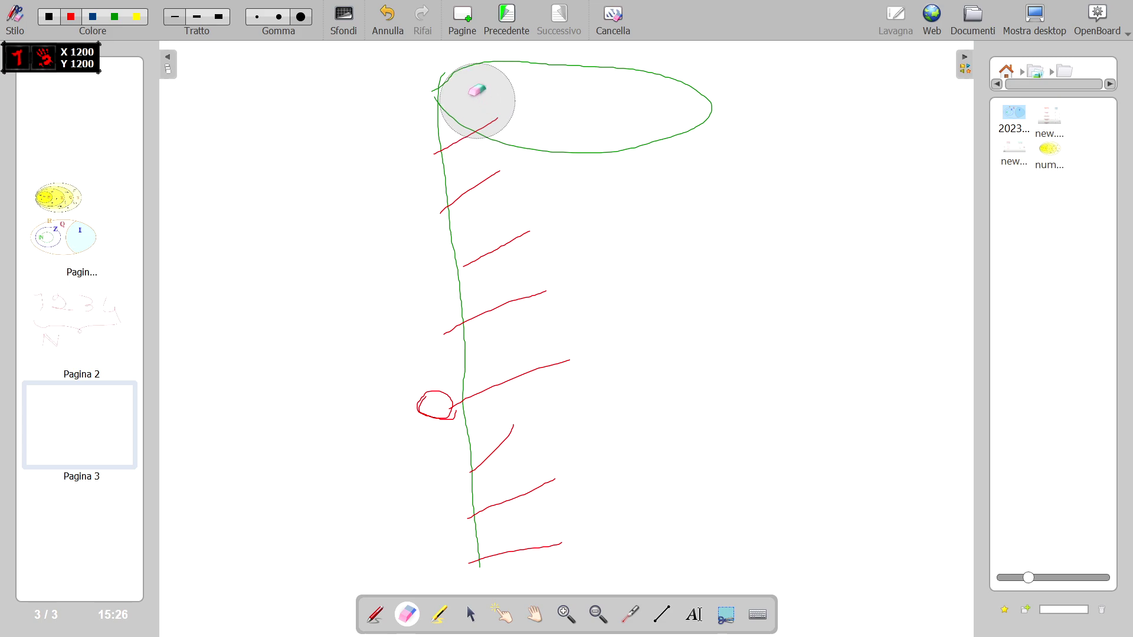
pyautogui.moveTo(478, 93)
pyautogui.mouseDown()
pyautogui.moveTo(494, 108)
pyautogui.moveTo(686, 127)
pyautogui.moveTo(547, 76)
pyautogui.moveTo(472, 73)
pyautogui.mouseUp()
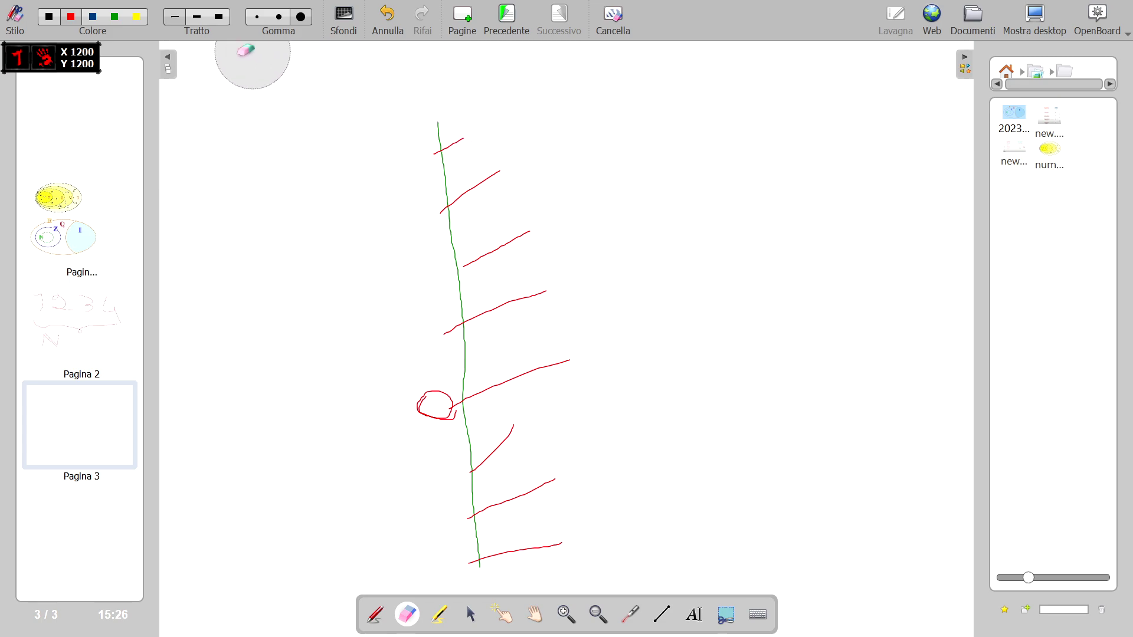
pyautogui.click(118, 19)
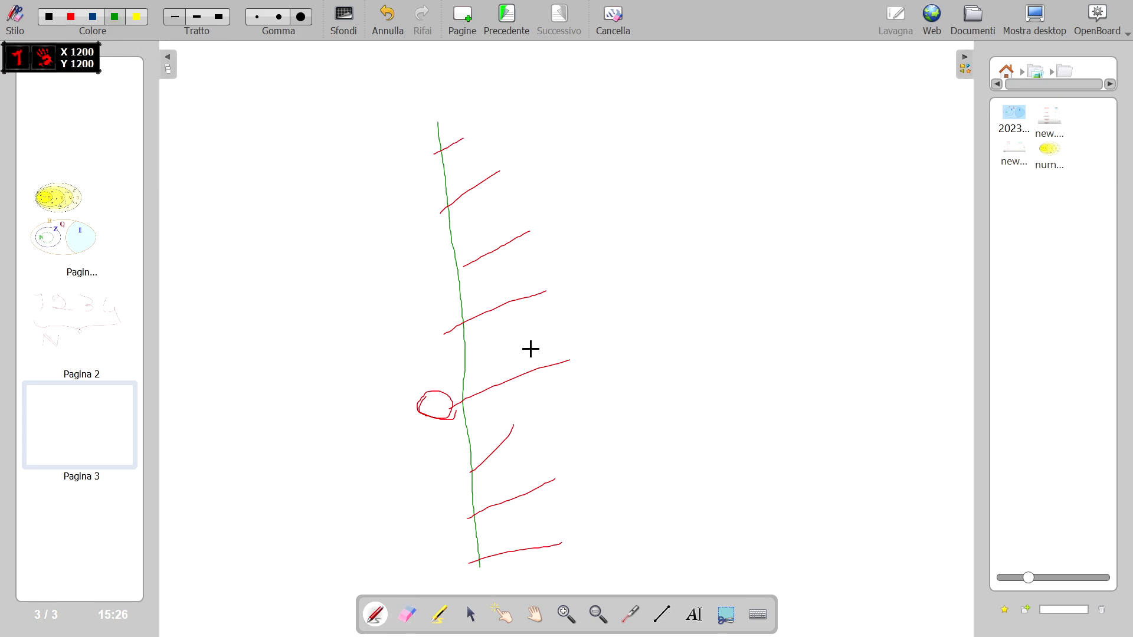
# Draw a green cylinder across the middle of the axis with rays around it
pyautogui.moveTo(531, 343)
pyautogui.mouseDown()
pyautogui.moveTo(400, 374)
pyautogui.moveTo(560, 416)
pyautogui.moveTo(667, 347)
pyautogui.moveTo(477, 330)
pyautogui.mouseUp()
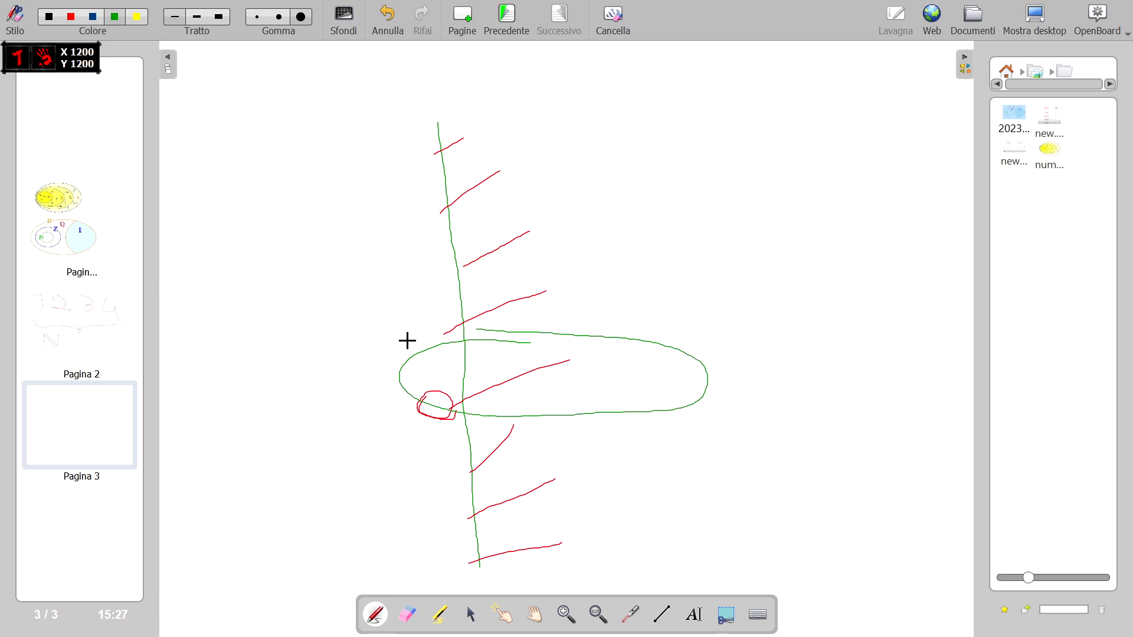
pyautogui.moveTo(408, 341); pyautogui.dragTo(260, 356)
pyautogui.moveTo(381, 367); pyautogui.dragTo(286, 406)
pyautogui.moveTo(283, 452); pyautogui.dragTo(272, 455)
pyautogui.moveTo(396, 392)
pyautogui.mouseDown()
pyautogui.moveTo(402, 532)
pyautogui.moveTo(470, 567)
pyautogui.moveTo(700, 561)
pyautogui.moveTo(701, 372)
pyautogui.moveTo(868, 288)
pyautogui.mouseUp()
pyautogui.moveTo(698, 296)
pyautogui.mouseDown()
pyautogui.moveTo(805, 262)
pyautogui.moveTo(784, 239)
pyautogui.mouseUp()
pyautogui.moveTo(618, 249); pyautogui.dragTo(664, 213)
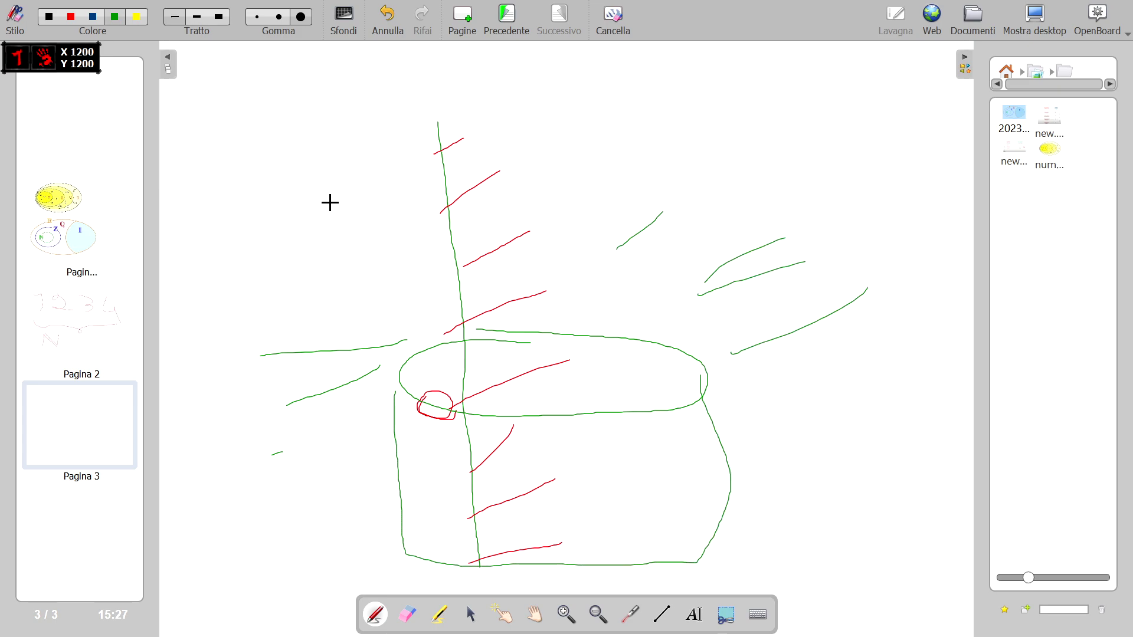
# Label the ticks in red: −1, −2, −3 below and +1 to +4 above
pyautogui.click(71, 18)
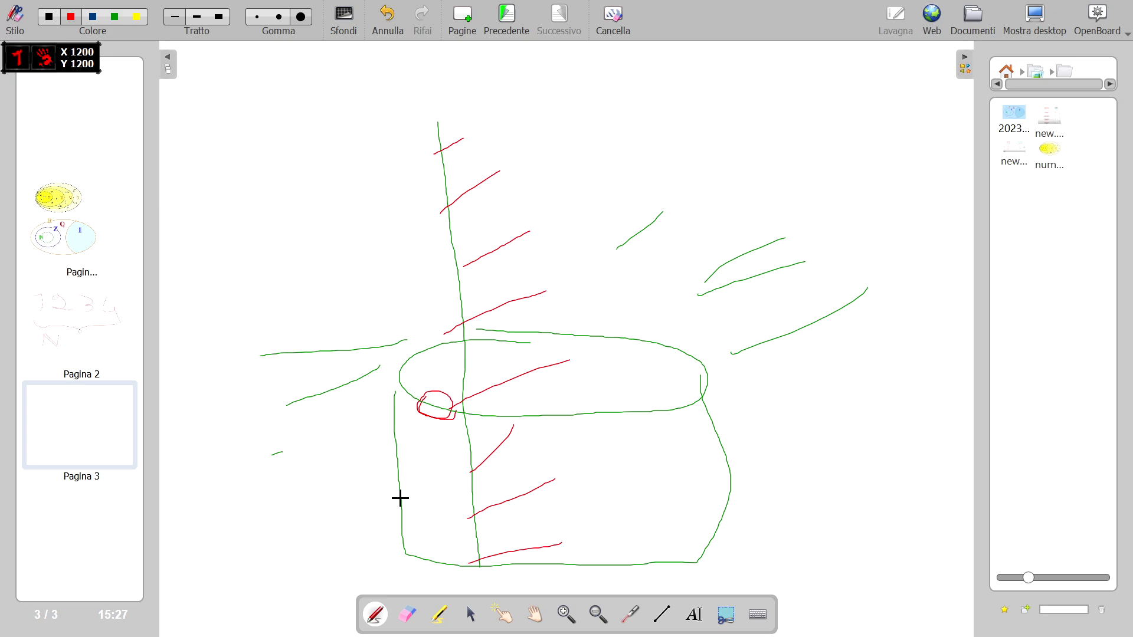
pyautogui.moveTo(418, 536); pyautogui.dragTo(422, 536)
pyautogui.moveTo(430, 584); pyautogui.dragTo(449, 580)
pyautogui.moveTo(388, 311); pyautogui.dragTo(390, 329)
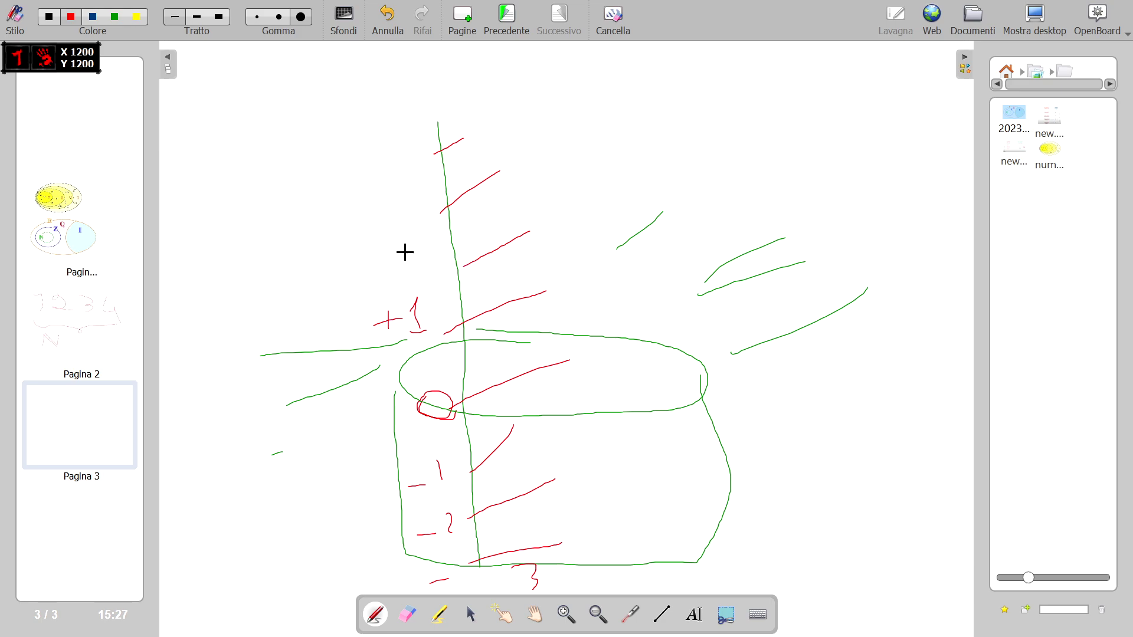
pyautogui.moveTo(369, 265); pyautogui.dragTo(382, 268)
pyautogui.moveTo(374, 163); pyautogui.dragTo(398, 166)
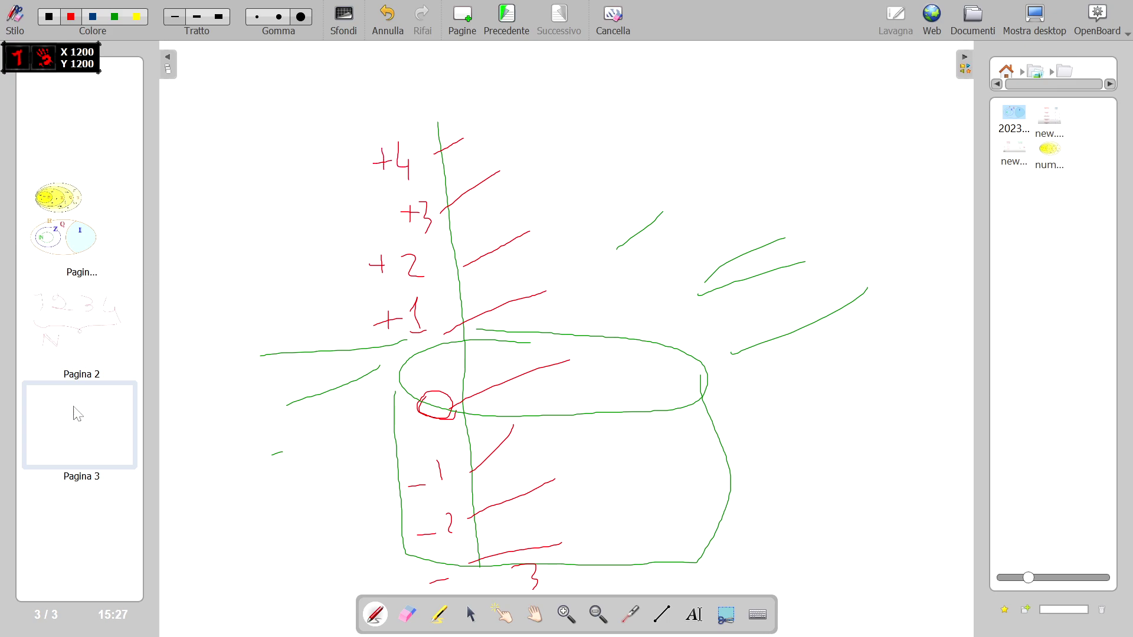
# Draw a large red brace on the left marked +∞ and −∞, and cross the Z
pyautogui.moveTo(81, 400)
pyautogui.click(90, 445)
pyautogui.moveTo(314, 128)
pyautogui.mouseDown()
pyautogui.moveTo(248, 162)
pyautogui.moveTo(200, 416)
pyautogui.moveTo(278, 601)
pyautogui.mouseUp()
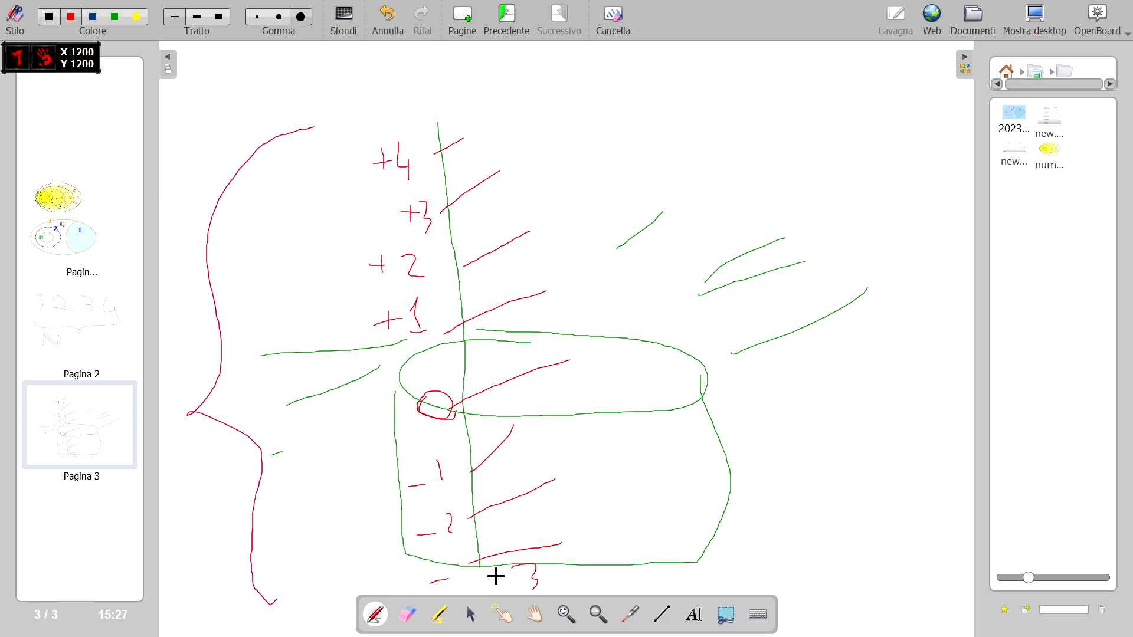
pyautogui.moveTo(184, 591); pyautogui.dragTo(229, 583)
pyautogui.moveTo(218, 129); pyautogui.dragTo(234, 127)
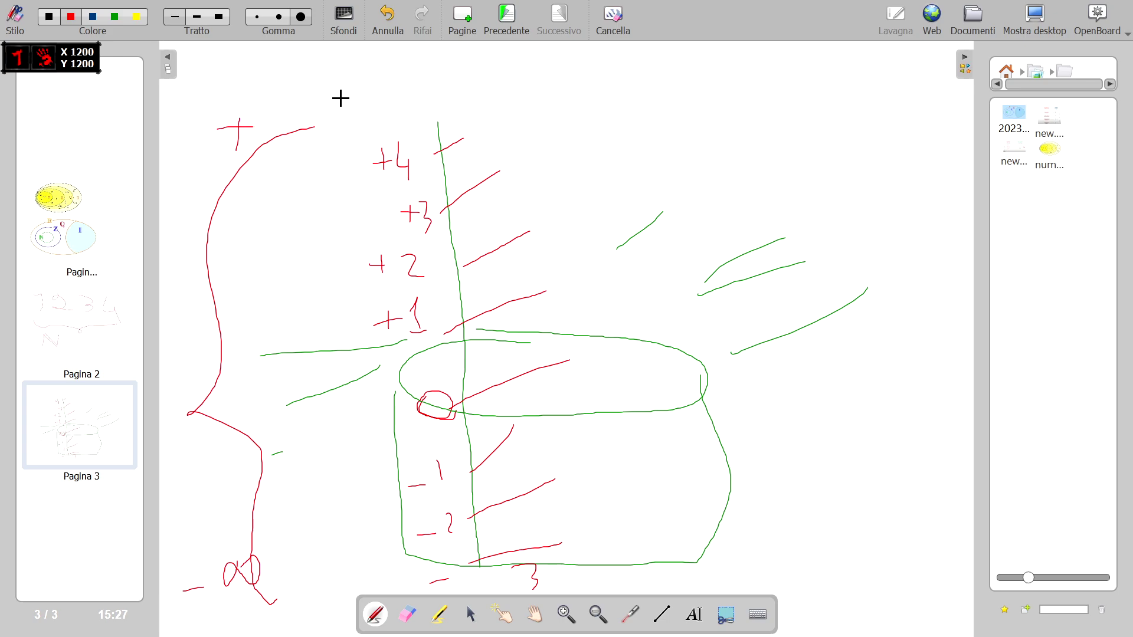
pyautogui.moveTo(317, 126)
pyautogui.mouseDown()
pyautogui.moveTo(307, 121)
pyautogui.moveTo(324, 123)
pyautogui.mouseUp()
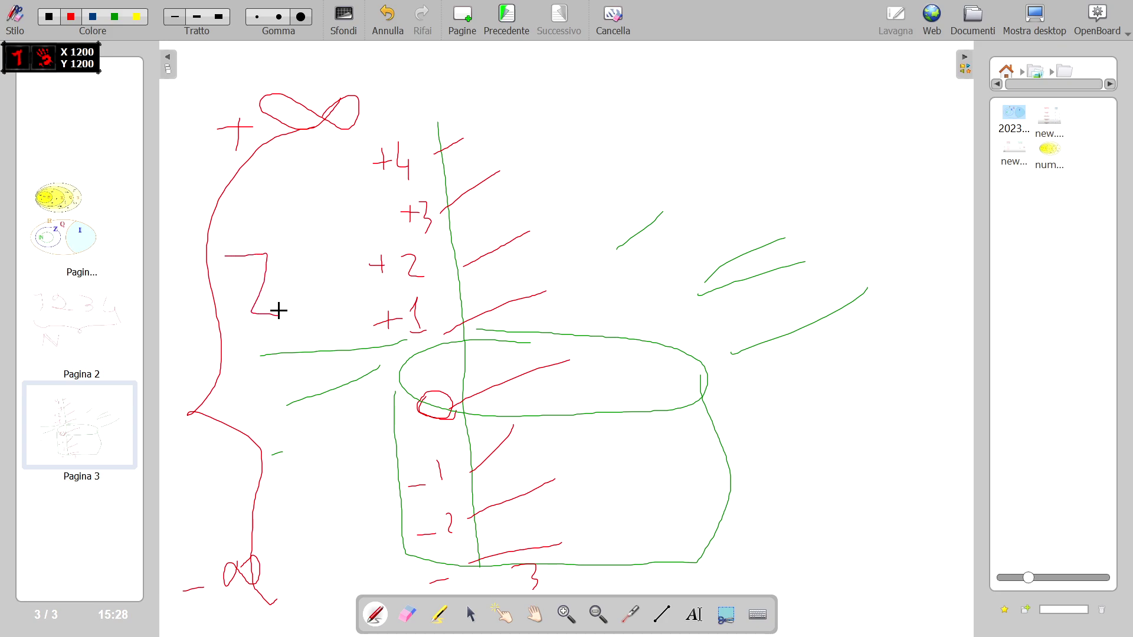
pyautogui.moveTo(244, 292); pyautogui.dragTo(257, 292)
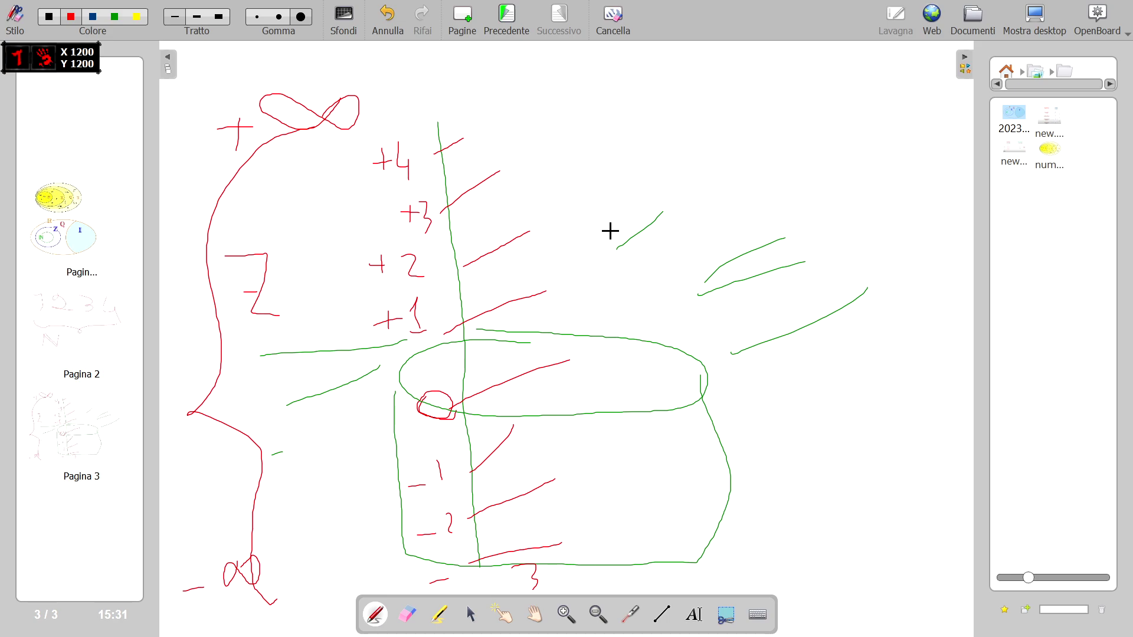
# In green, write Z⁺ = N at upper right and start Z⁻ with a brace lower right
pyautogui.click(116, 18)
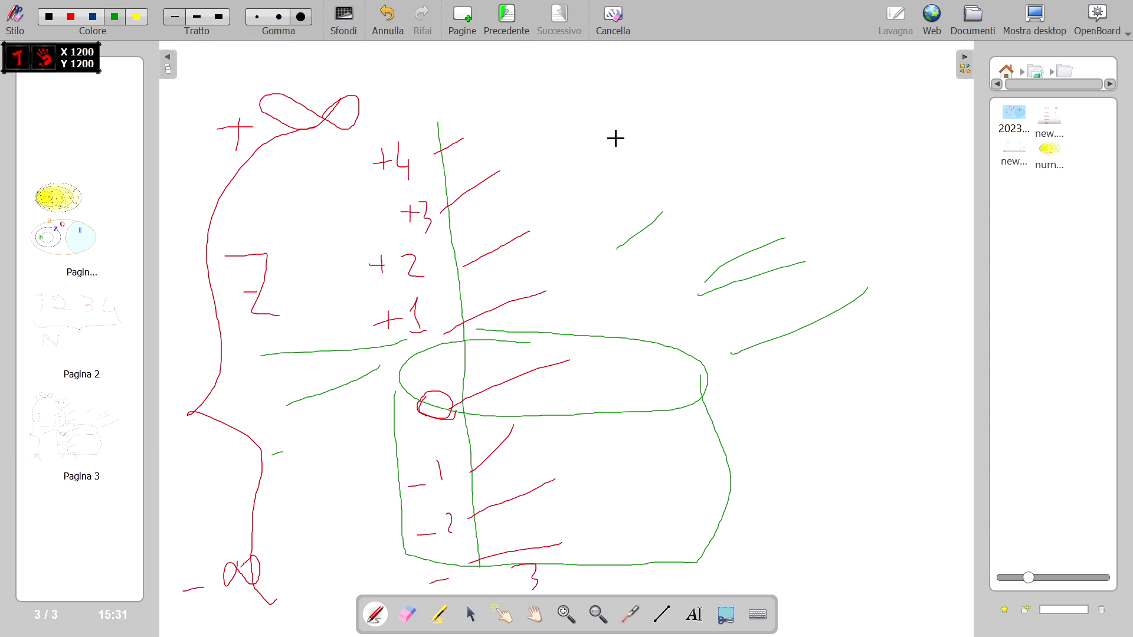
pyautogui.moveTo(598, 119)
pyautogui.mouseDown()
pyautogui.moveTo(637, 184)
pyautogui.moveTo(583, 331)
pyautogui.mouseUp()
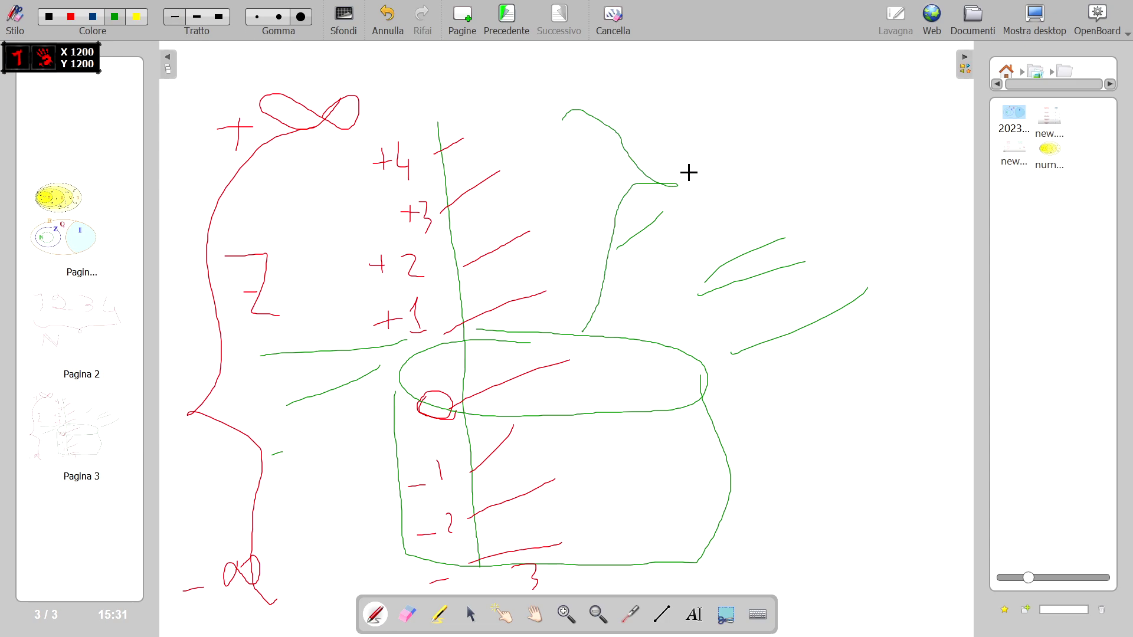
pyautogui.moveTo(700, 145)
pyautogui.mouseDown()
pyautogui.moveTo(714, 197)
pyautogui.moveTo(772, 203)
pyautogui.moveTo(773, 172)
pyautogui.mouseUp()
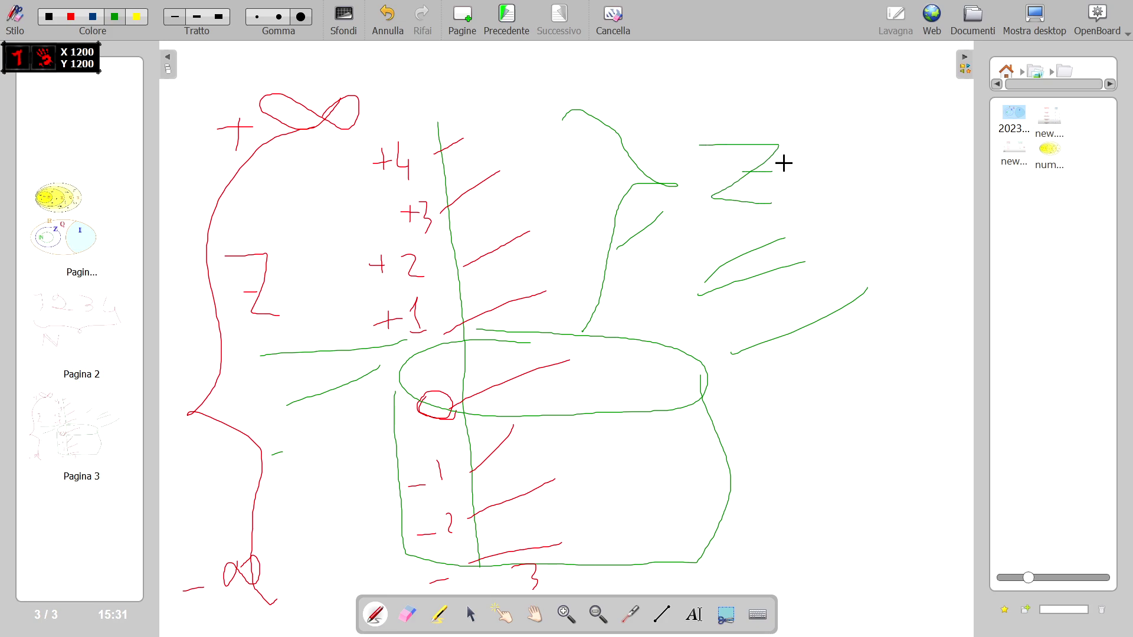
pyautogui.moveTo(809, 131)
pyautogui.mouseDown()
pyautogui.moveTo(868, 132)
pyautogui.moveTo(836, 147)
pyautogui.mouseUp()
pyautogui.moveTo(845, 208); pyautogui.dragTo(867, 210)
pyautogui.moveTo(896, 150); pyautogui.dragTo(934, 219)
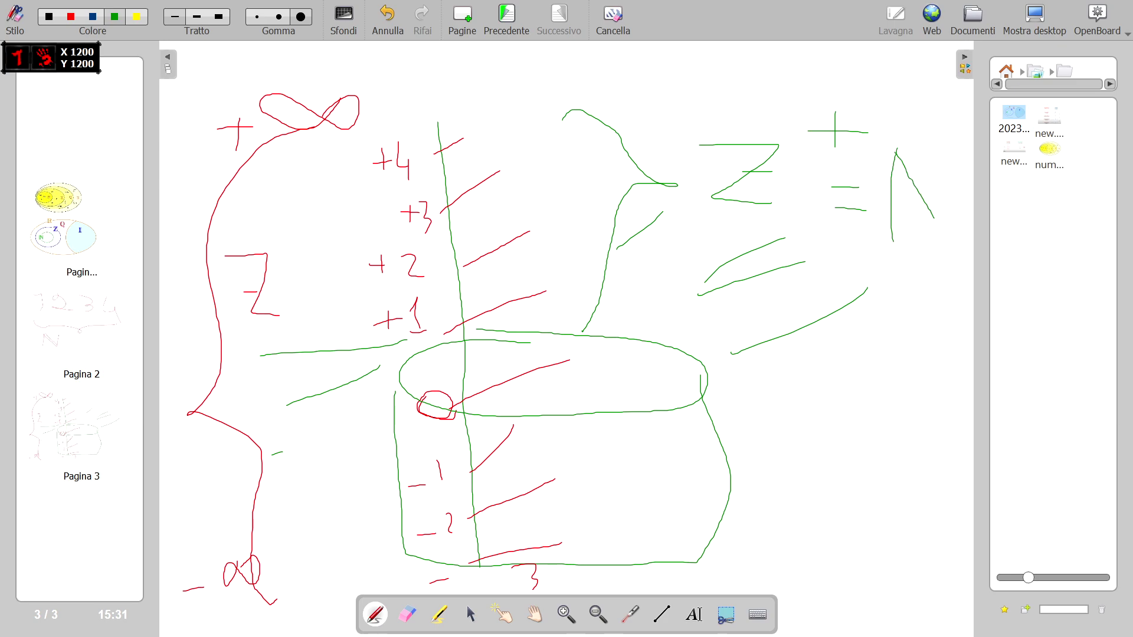
pyautogui.moveTo(936, 149); pyautogui.dragTo(945, 175)
pyautogui.moveTo(769, 361)
pyautogui.mouseDown()
pyautogui.moveTo(874, 436)
pyautogui.moveTo(823, 512)
pyautogui.mouseUp()
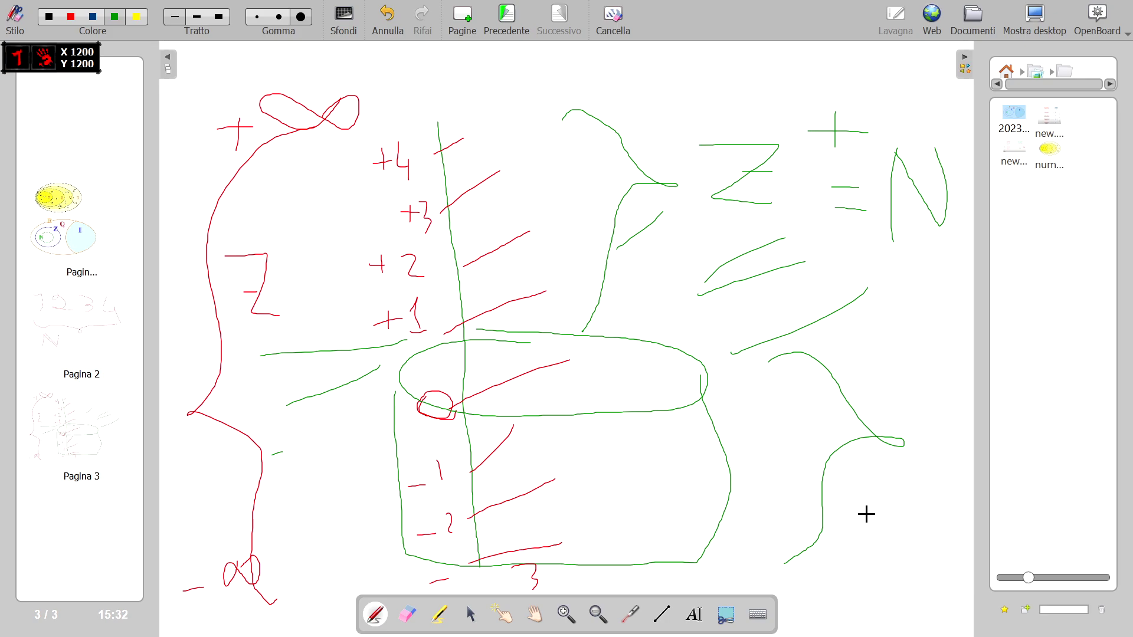
pyautogui.moveTo(865, 506)
pyautogui.mouseDown()
pyautogui.moveTo(872, 540)
pyautogui.moveTo(902, 552)
pyautogui.mouseUp()
# Add a new page and write green −1×N = −1, −2
pyautogui.click(463, 21)
pyautogui.moveTo(353, 230)
pyautogui.mouseDown()
pyautogui.moveTo(366, 131)
pyautogui.moveTo(432, 200)
pyautogui.moveTo(463, 134)
pyautogui.mouseUp()
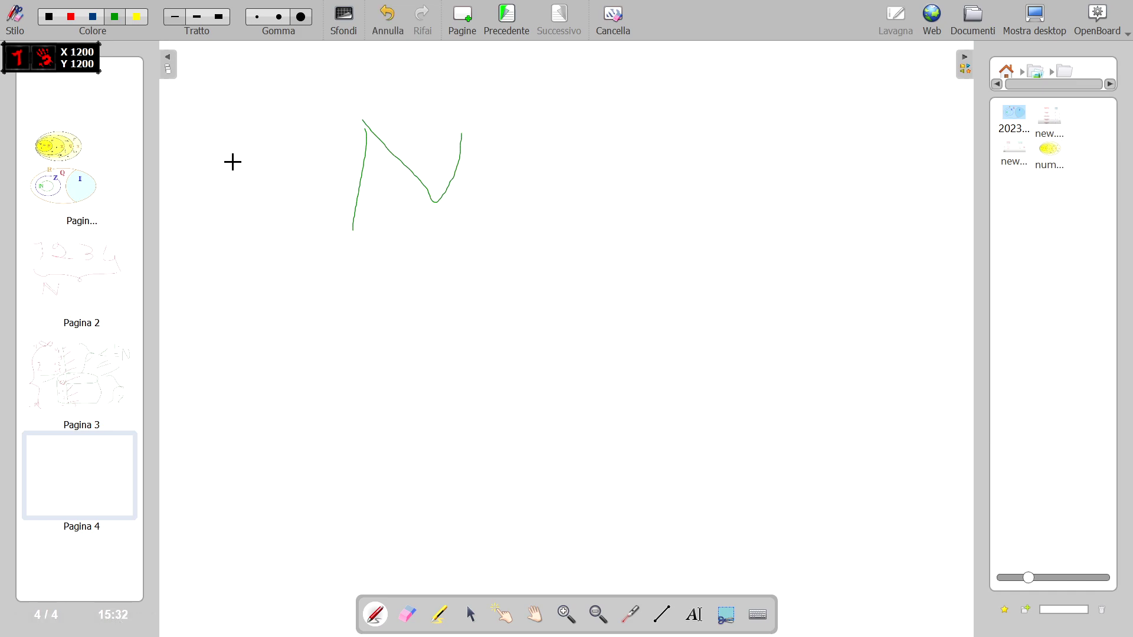
pyautogui.moveTo(301, 148)
pyautogui.mouseDown()
pyautogui.moveTo(319, 169)
pyautogui.moveTo(305, 175)
pyautogui.mouseUp()
pyautogui.moveTo(487, 165)
pyautogui.mouseDown()
pyautogui.moveTo(519, 165)
pyautogui.moveTo(543, 191)
pyautogui.mouseUp()
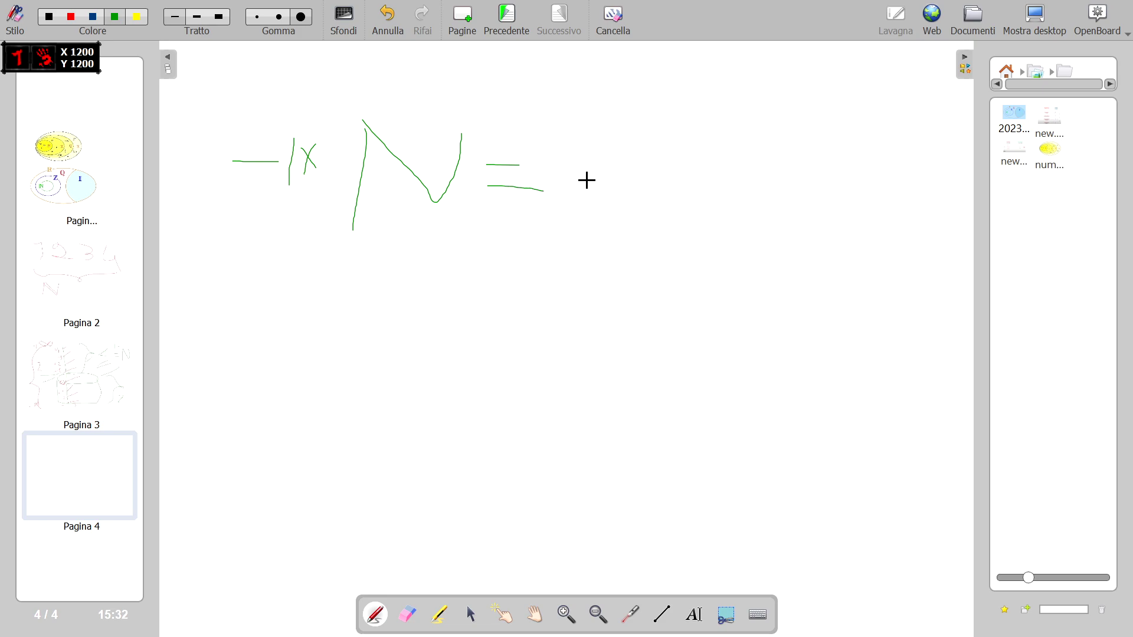
pyautogui.moveTo(586, 180); pyautogui.dragTo(634, 180)
pyautogui.moveTo(761, 168); pyautogui.dragTo(833, 188)
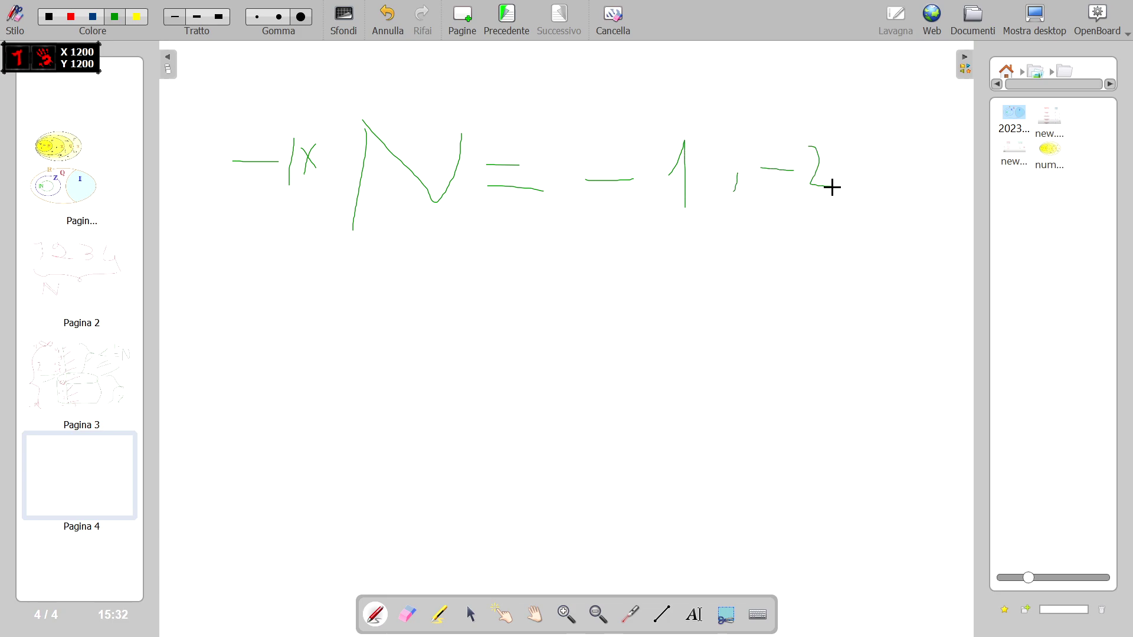
# Continue the list with −3, −4 and trailing continuation dashes
pyautogui.moveTo(579, 277); pyautogui.dragTo(641, 275)
pyautogui.moveTo(653, 250)
pyautogui.mouseDown()
pyautogui.moveTo(723, 251)
pyautogui.moveTo(714, 309)
pyautogui.mouseUp()
pyautogui.moveTo(779, 294)
pyautogui.mouseDown()
pyautogui.moveTo(780, 323)
pyautogui.moveTo(849, 286)
pyautogui.mouseUp()
pyautogui.moveTo(865, 245)
pyautogui.mouseDown()
pyautogui.moveTo(855, 288)
pyautogui.moveTo(890, 343)
pyautogui.mouseUp()
pyautogui.moveTo(564, 368); pyautogui.dragTo(663, 382)
pyautogui.moveTo(779, 374); pyautogui.dragTo(859, 376)
pyautogui.moveTo(915, 373); pyautogui.dragTo(934, 373)
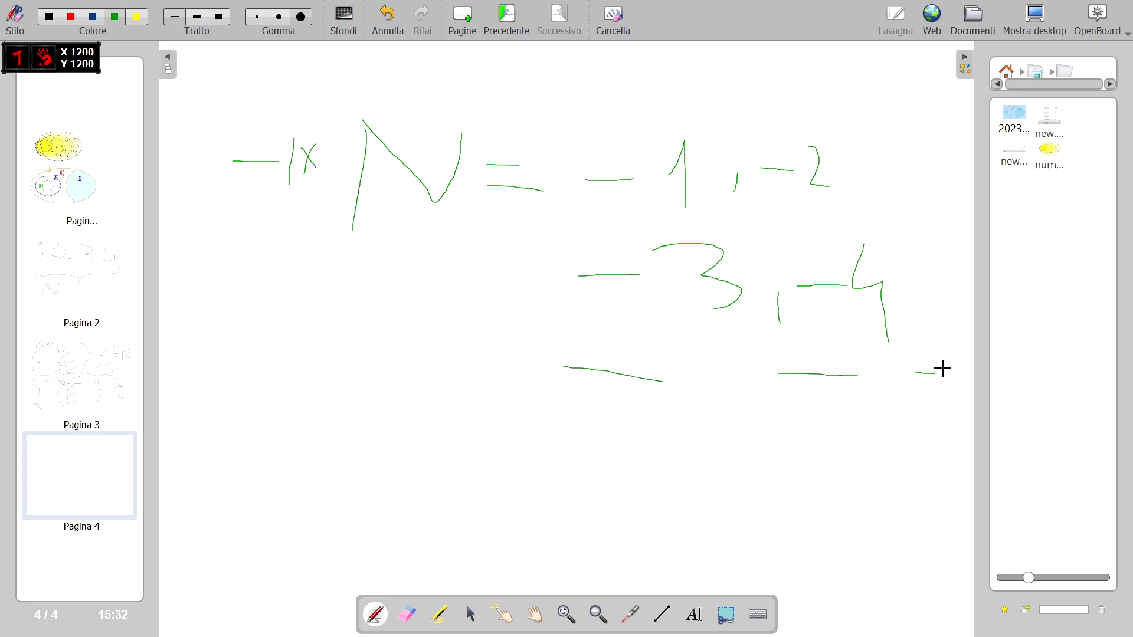
# Flip between page 1's set diagram and page 3's sketch, ending on page 1
pyautogui.moveTo(87, 409)
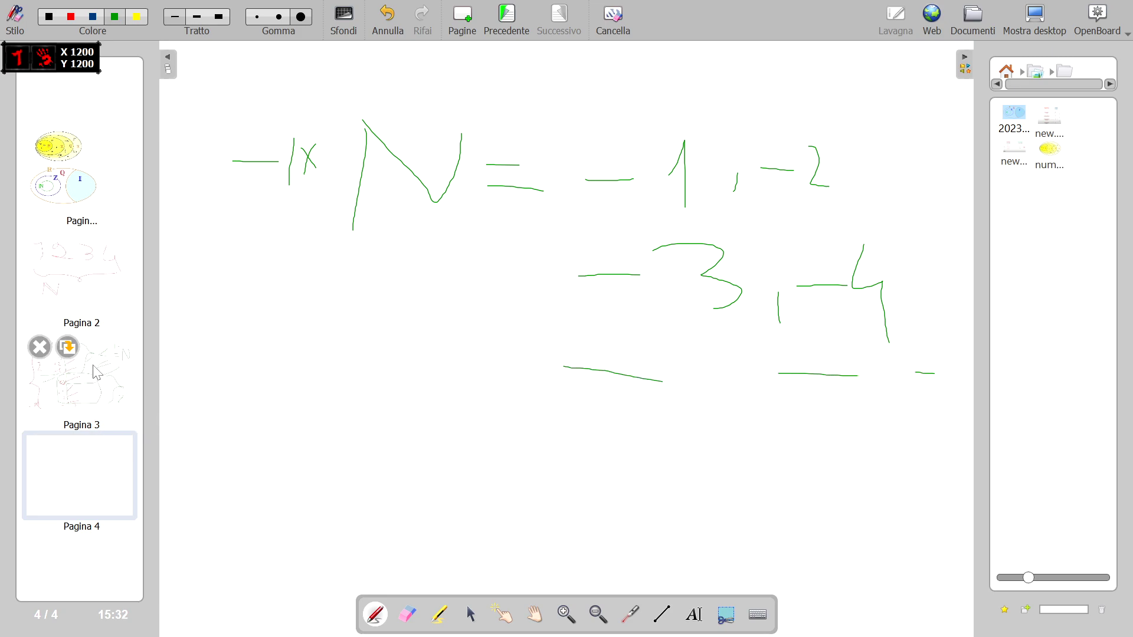
pyautogui.click(96, 189)
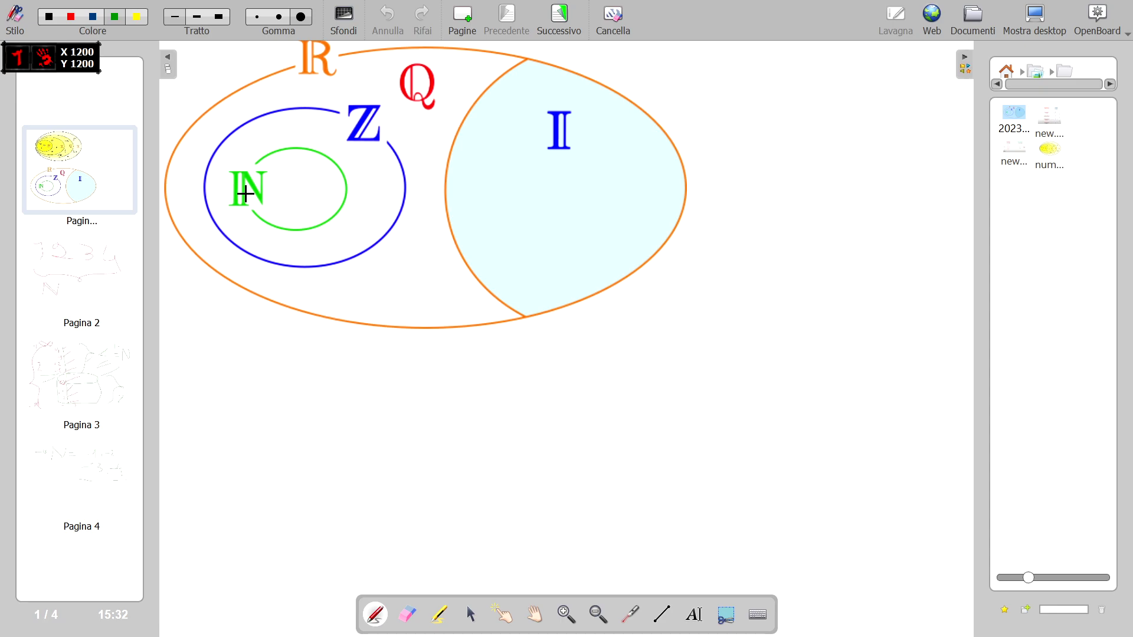
pyautogui.click(83, 392)
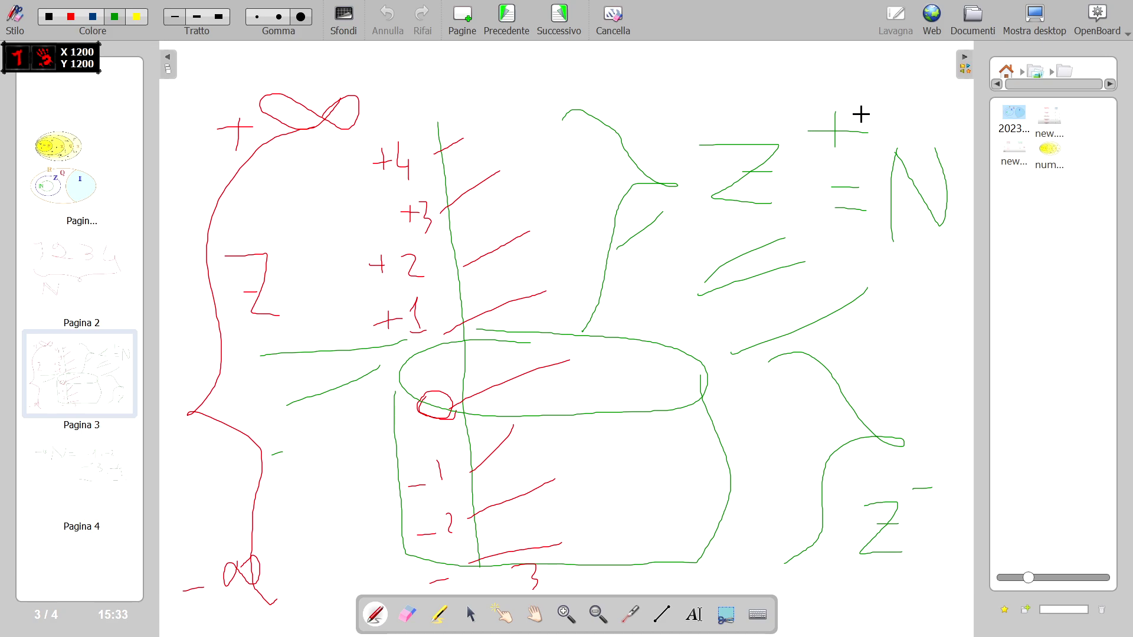
pyautogui.click(93, 220)
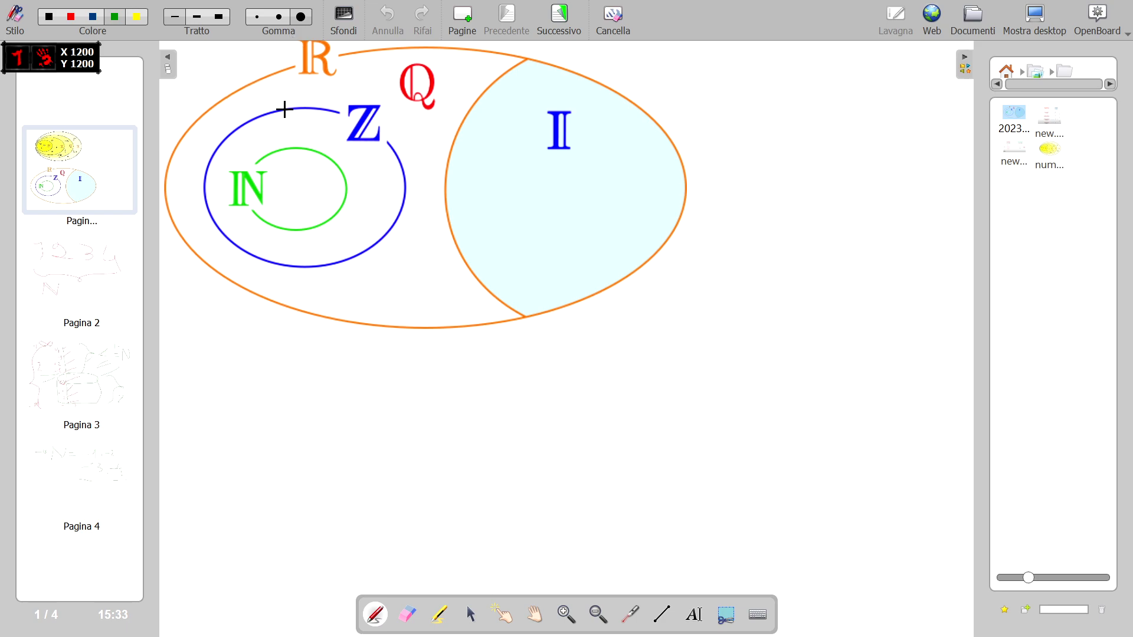
# Insert a new blank page and move it to the end of the document
pyautogui.click(464, 15)
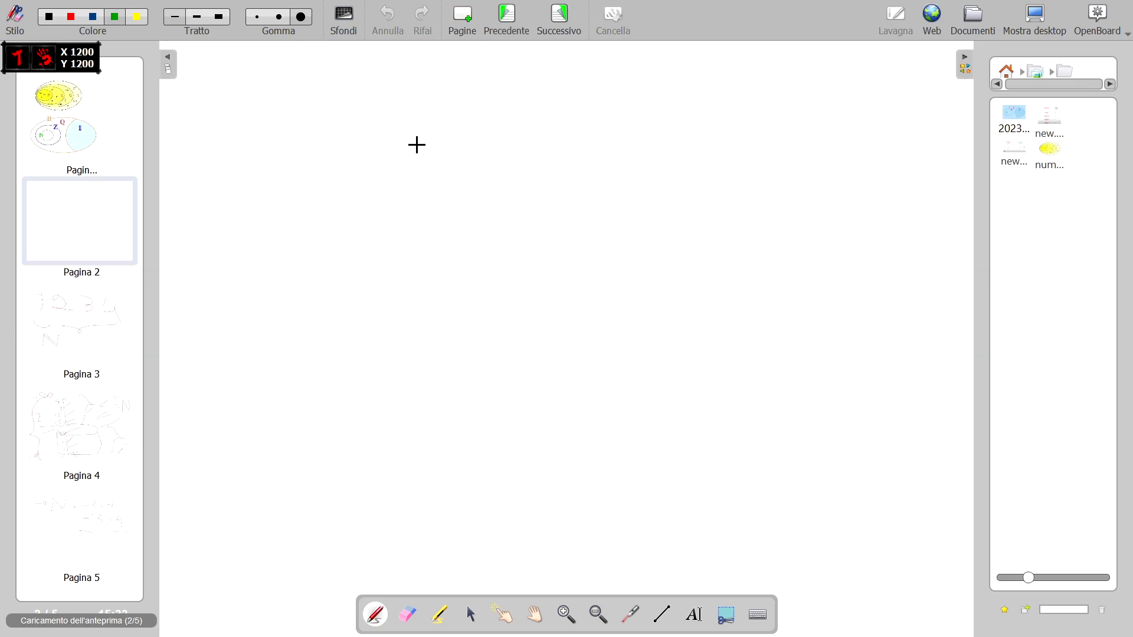
pyautogui.moveTo(83, 200)
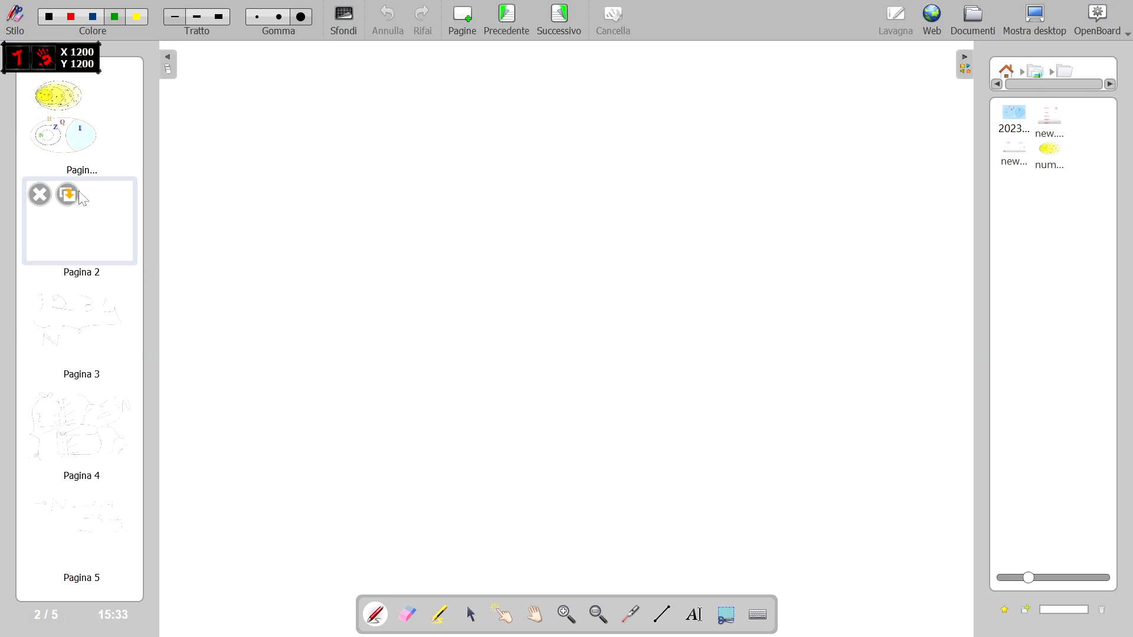
pyautogui.moveTo(103, 243)
pyautogui.mouseDown()
pyautogui.moveTo(86, 496)
pyautogui.moveTo(98, 555)
pyautogui.mouseUp()
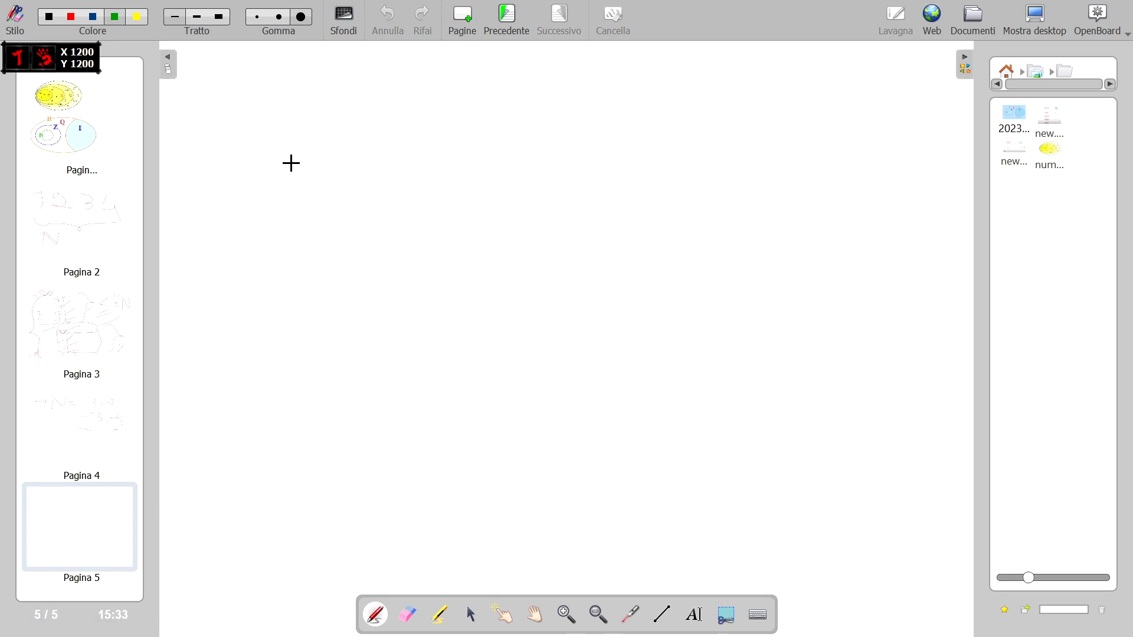
# Write Q = {N/D} in green, with braces around the fraction
pyautogui.moveTo(289, 166)
pyautogui.mouseDown()
pyautogui.moveTo(398, 237)
pyautogui.moveTo(342, 214)
pyautogui.moveTo(395, 236)
pyautogui.mouseUp()
pyautogui.moveTo(464, 219); pyautogui.dragTo(512, 220)
pyautogui.moveTo(469, 244); pyautogui.dragTo(536, 245)
pyautogui.moveTo(673, 133)
pyautogui.mouseDown()
pyautogui.moveTo(674, 191)
pyautogui.moveTo(787, 149)
pyautogui.mouseUp()
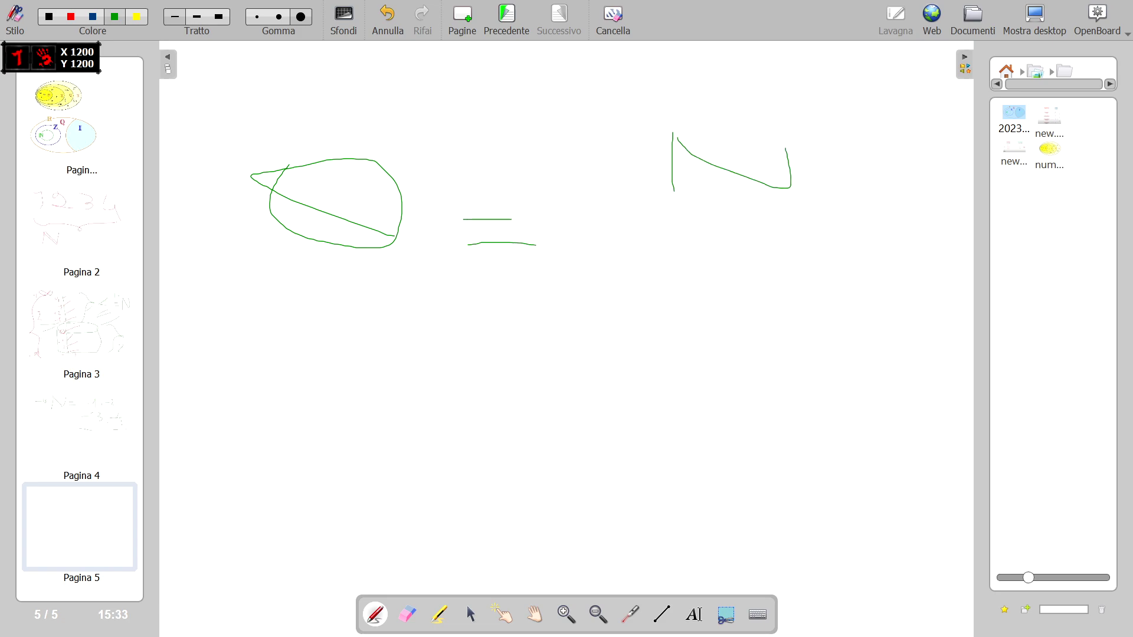
pyautogui.moveTo(628, 223); pyautogui.dragTo(824, 224)
pyautogui.moveTo(687, 288); pyautogui.dragTo(682, 348)
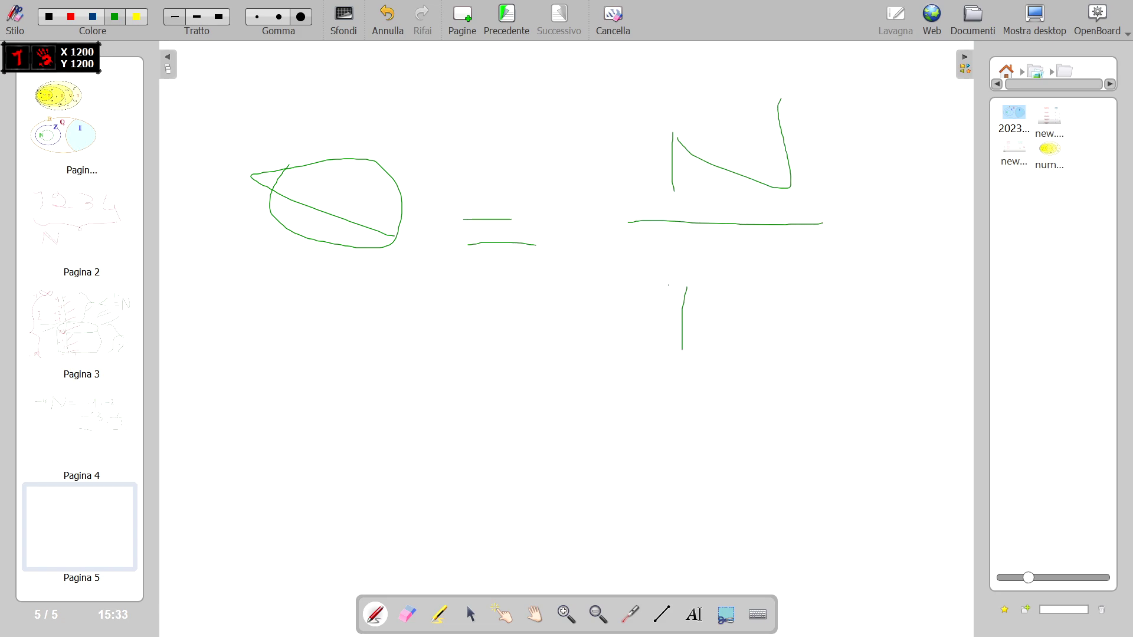
pyautogui.moveTo(670, 286); pyautogui.dragTo(708, 366)
pyautogui.moveTo(372, 225); pyautogui.dragTo(451, 297)
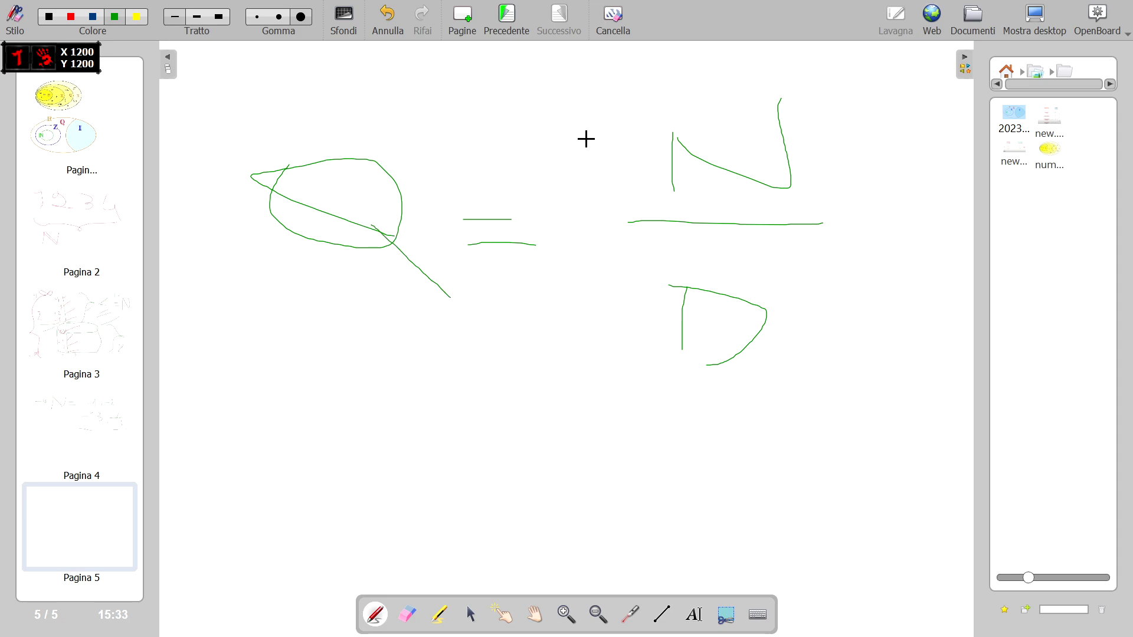
pyautogui.moveTo(583, 116)
pyautogui.mouseDown()
pyautogui.moveTo(555, 157)
pyautogui.moveTo(551, 403)
pyautogui.moveTo(580, 409)
pyautogui.mouseUp()
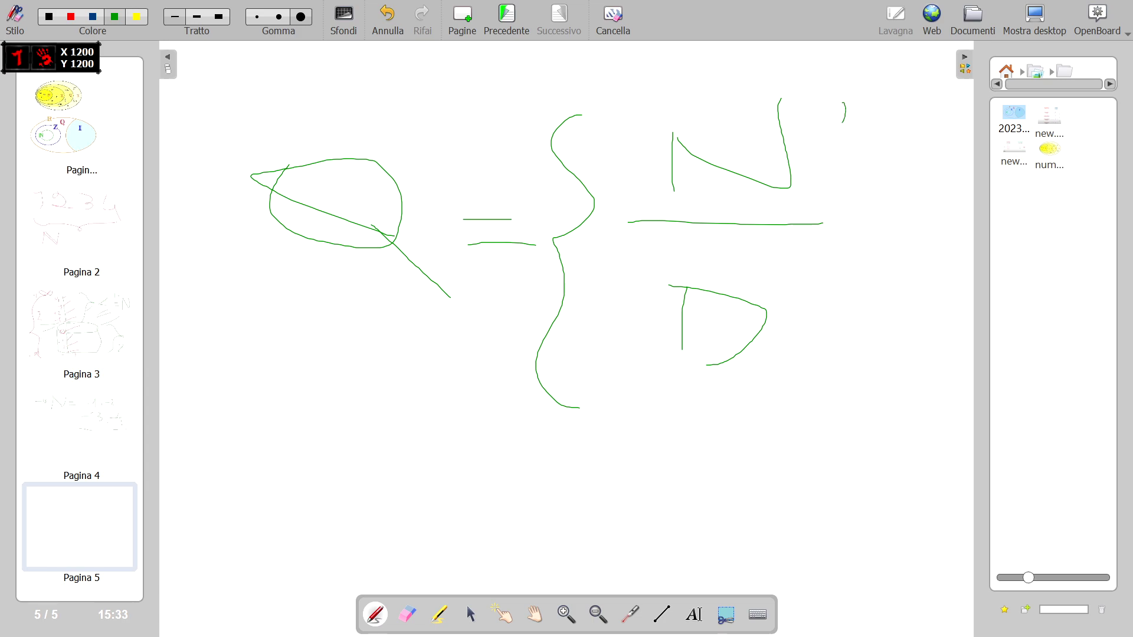
pyautogui.moveTo(845, 121)
pyautogui.mouseDown()
pyautogui.moveTo(932, 216)
pyautogui.moveTo(863, 432)
pyautogui.mouseUp()
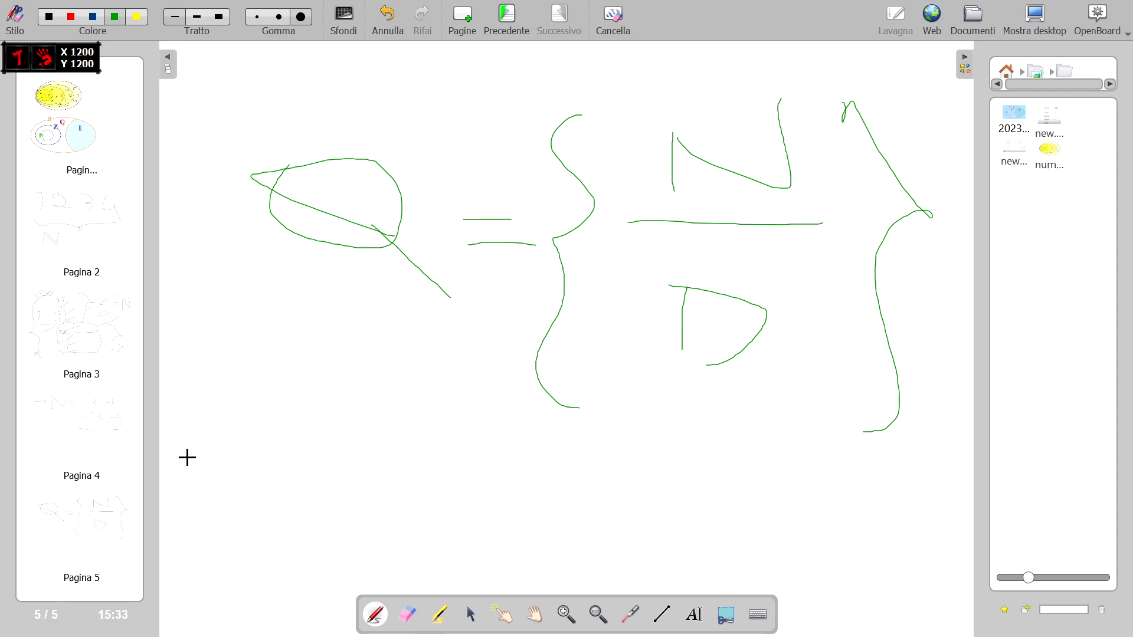
# Below the definition, write N ∈ Z and N ∈ N in green
pyautogui.moveTo(248, 411); pyautogui.dragTo(247, 502)
pyautogui.moveTo(255, 409)
pyautogui.mouseDown()
pyautogui.moveTo(310, 406)
pyautogui.moveTo(315, 384)
pyautogui.mouseUp()
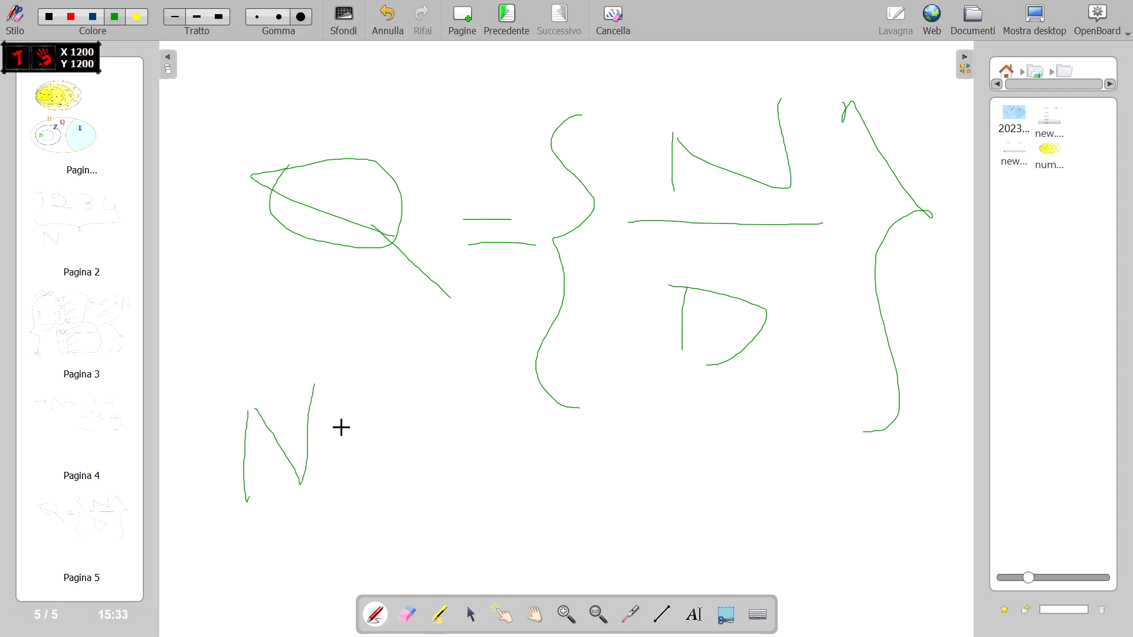
pyautogui.moveTo(382, 436)
pyautogui.mouseDown()
pyautogui.moveTo(349, 455)
pyautogui.moveTo(379, 469)
pyautogui.moveTo(392, 450)
pyautogui.mouseUp()
pyautogui.moveTo(474, 399)
pyautogui.mouseDown()
pyautogui.moveTo(425, 500)
pyautogui.moveTo(521, 490)
pyautogui.mouseUp()
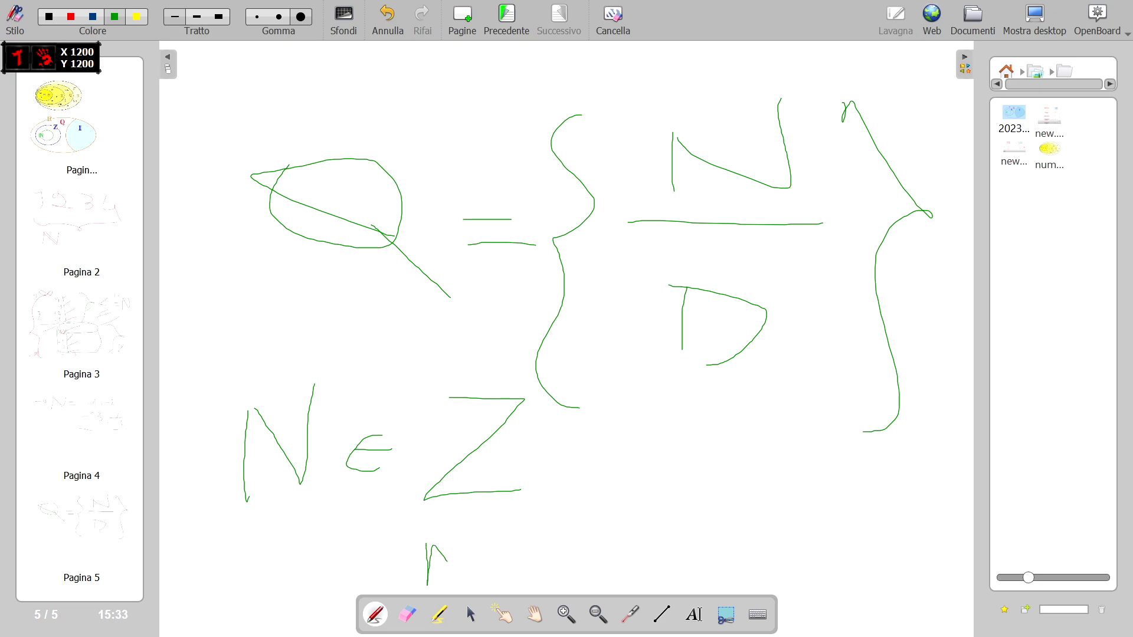
pyautogui.moveTo(447, 562)
pyautogui.mouseDown()
pyautogui.moveTo(465, 544)
pyautogui.moveTo(519, 567)
pyautogui.mouseUp()
pyautogui.moveTo(498, 549); pyautogui.dragTo(525, 547)
pyautogui.moveTo(572, 488); pyautogui.dragTo(570, 552)
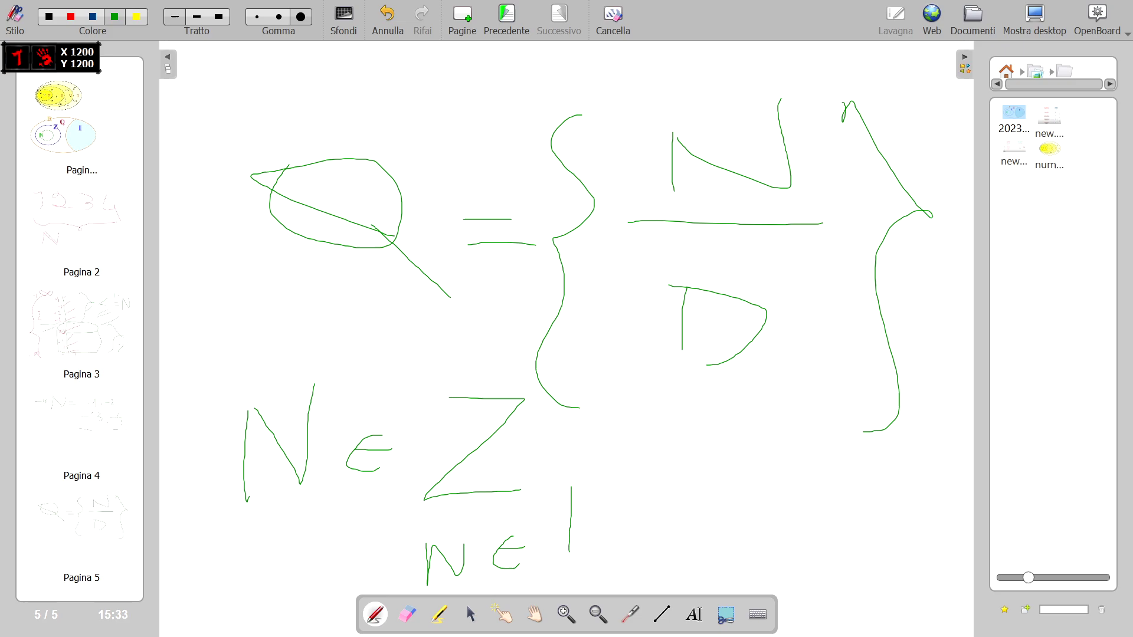
pyautogui.moveTo(593, 472); pyautogui.dragTo(651, 511)
# After checking page 2, write green D ∈ Z at the bottom right of page 5
pyautogui.click(91, 233)
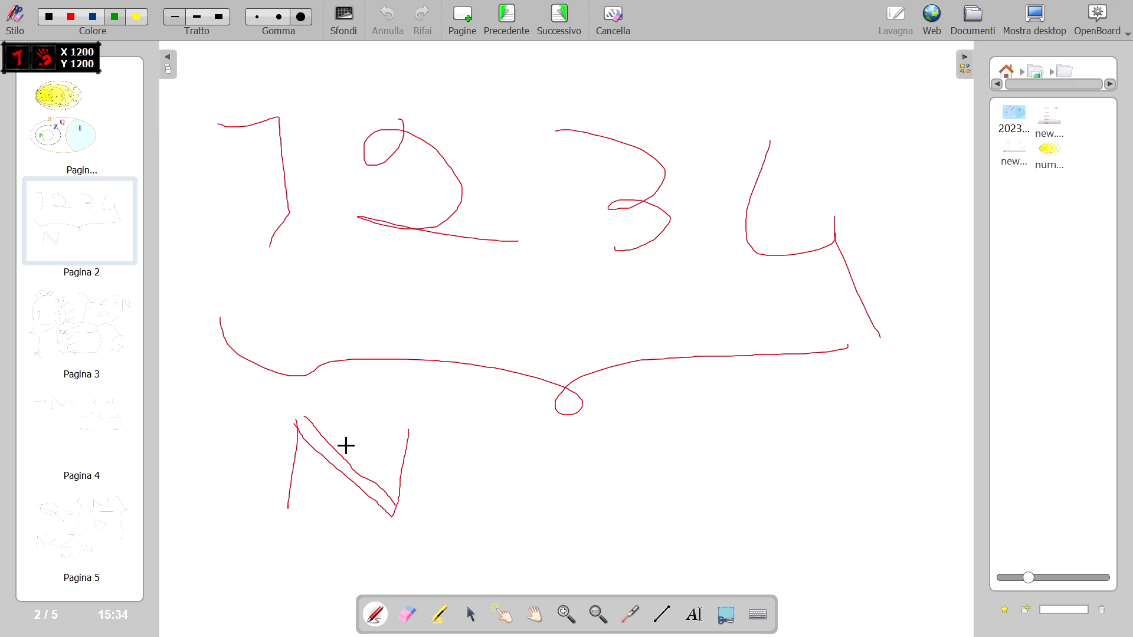
pyautogui.click(86, 542)
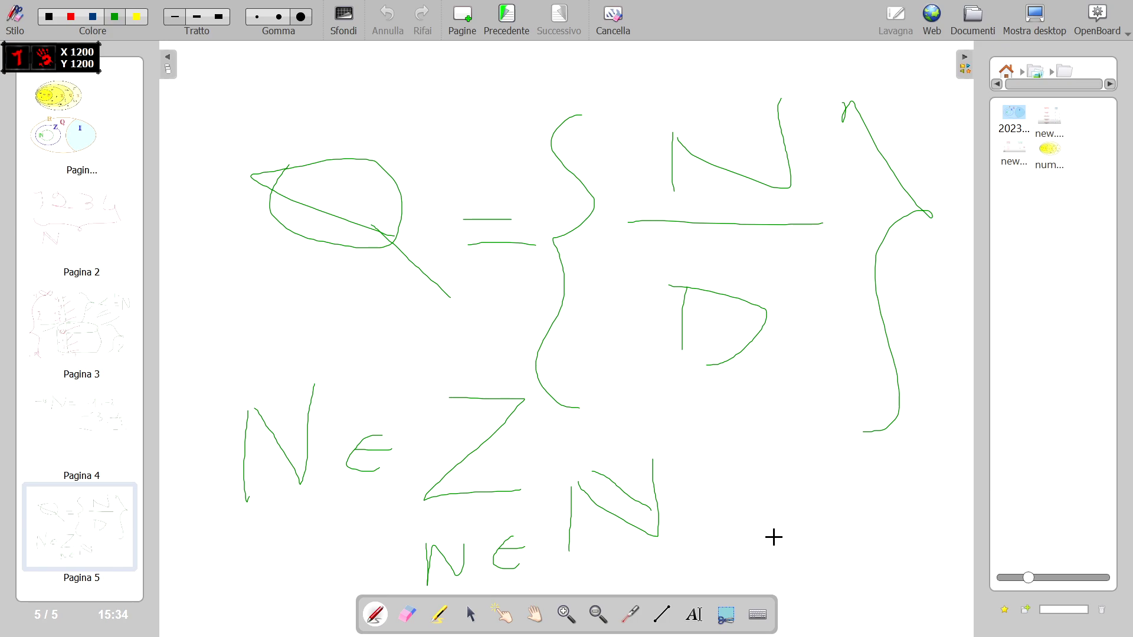
pyautogui.moveTo(774, 533); pyautogui.dragTo(912, 546)
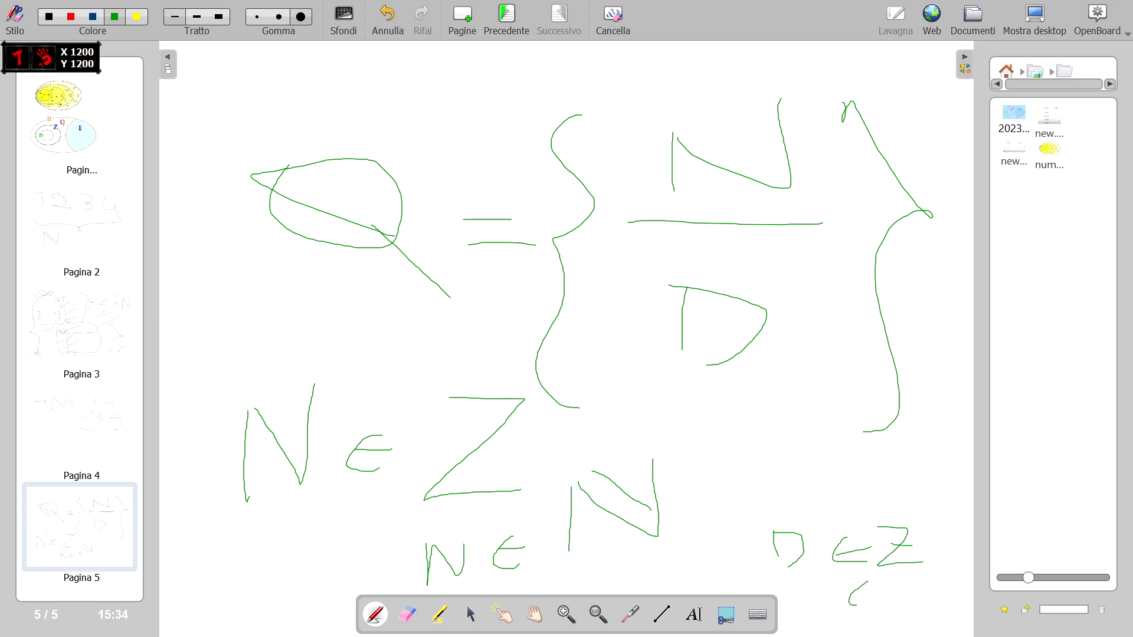
pyautogui.moveTo(859, 597); pyautogui.dragTo(903, 591)
# Add page 6 and handwrite Q = Razionale in green
pyautogui.click(463, 19)
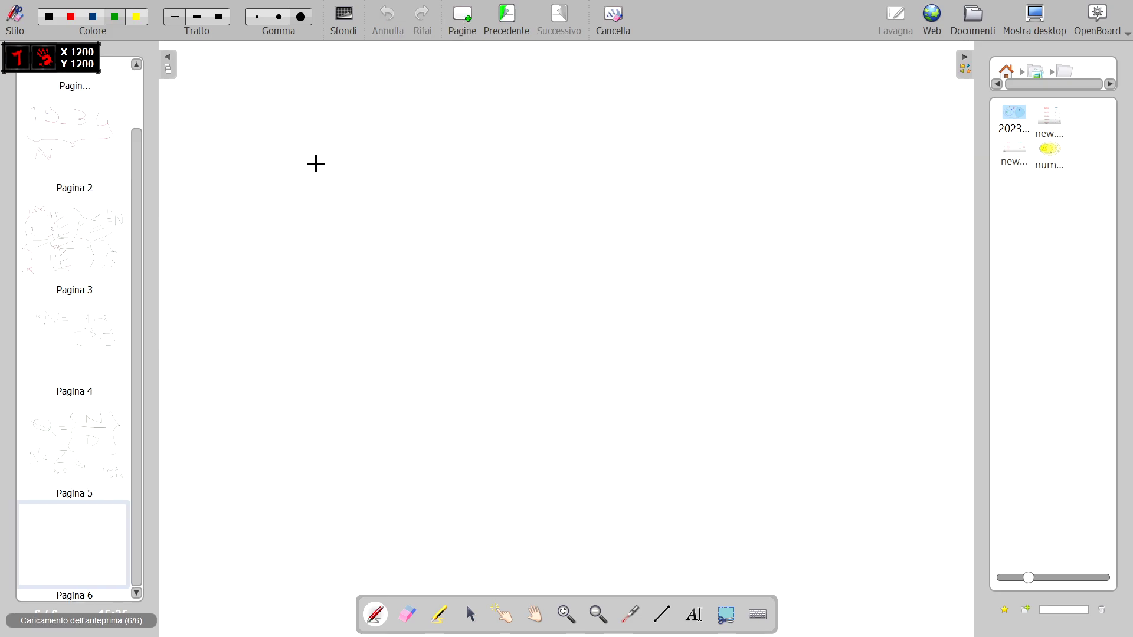
pyautogui.moveTo(328, 183)
pyautogui.mouseDown()
pyautogui.moveTo(367, 177)
pyautogui.moveTo(307, 169)
pyautogui.mouseUp()
pyautogui.moveTo(282, 205); pyautogui.dragTo(428, 293)
pyautogui.moveTo(427, 217)
pyautogui.mouseDown()
pyautogui.moveTo(467, 216)
pyautogui.moveTo(468, 234)
pyautogui.mouseUp()
pyautogui.moveTo(521, 148)
pyautogui.mouseDown()
pyautogui.moveTo(542, 248)
pyautogui.moveTo(554, 207)
pyautogui.moveTo(648, 230)
pyautogui.moveTo(684, 220)
pyautogui.mouseUp()
pyautogui.moveTo(692, 175)
pyautogui.mouseDown()
pyautogui.moveTo(723, 223)
pyautogui.moveTo(747, 223)
pyautogui.mouseUp()
pyautogui.moveTo(722, 206)
pyautogui.mouseDown()
pyautogui.moveTo(751, 204)
pyautogui.moveTo(787, 242)
pyautogui.moveTo(815, 204)
pyautogui.mouseUp()
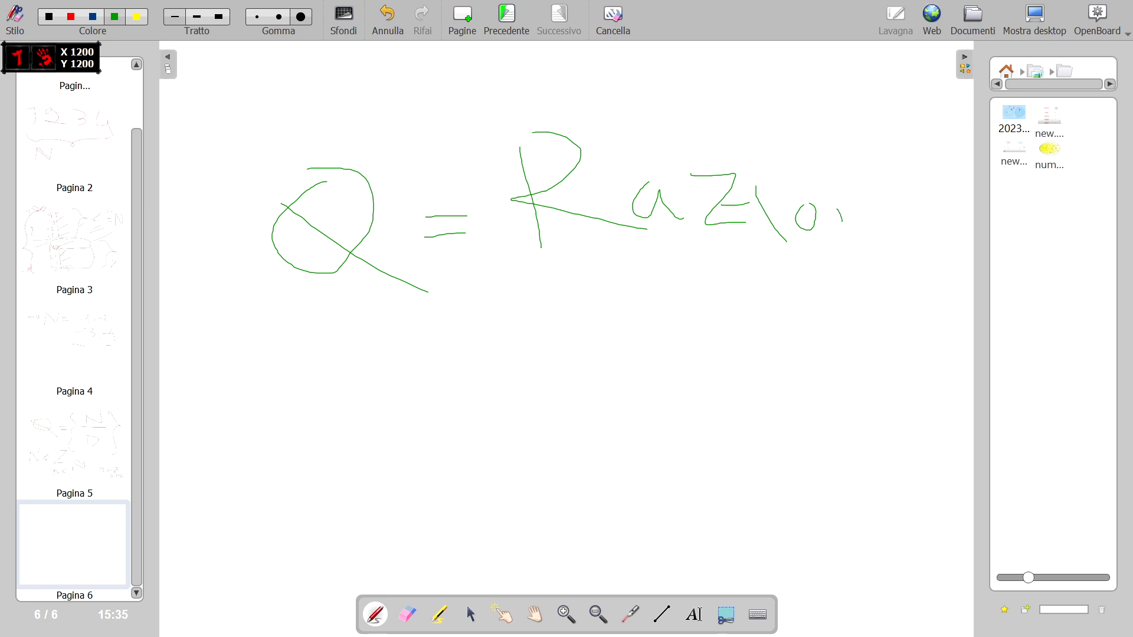
pyautogui.moveTo(909, 212)
pyautogui.mouseDown()
pyautogui.moveTo(948, 139)
pyautogui.moveTo(956, 248)
pyautogui.mouseUp()
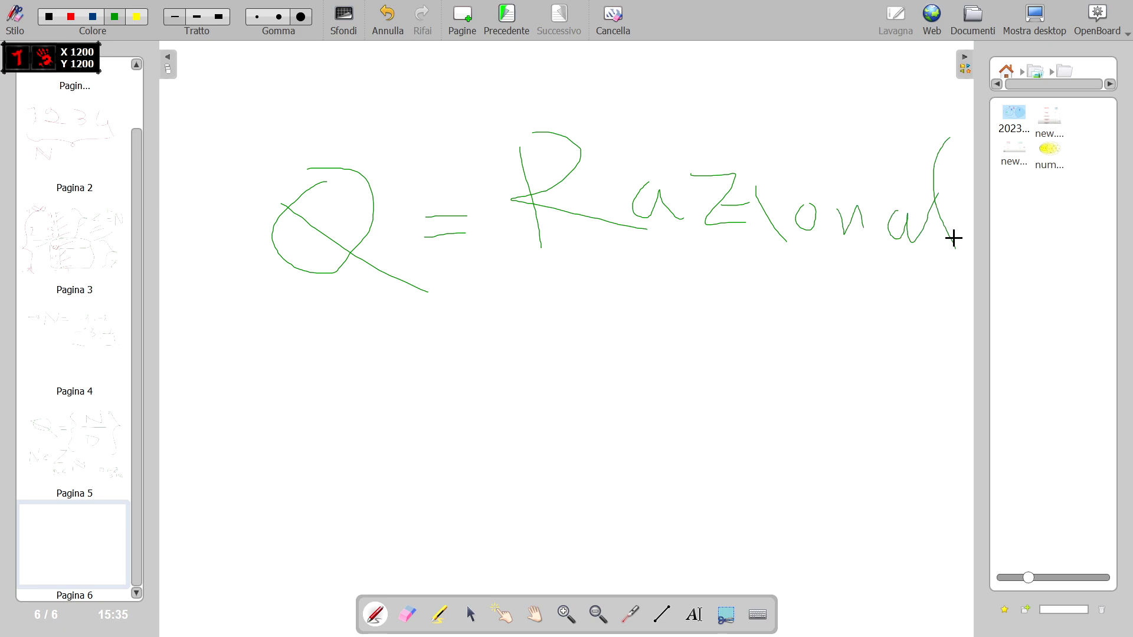
pyautogui.moveTo(892, 294)
pyautogui.mouseDown()
pyautogui.moveTo(921, 287)
pyautogui.moveTo(967, 330)
pyautogui.mouseUp()
# Glance at page 1's Venn diagram, then return to the Q = Razionale page
pyautogui.scroll(1, 122, 220)
pyautogui.click(74, 118)
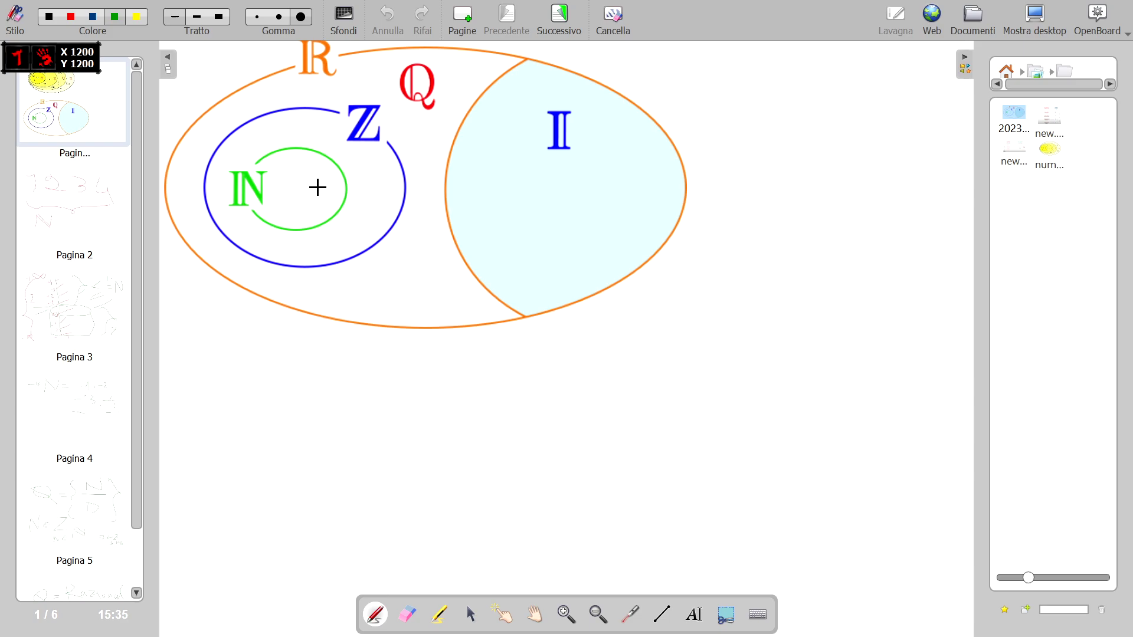
pyautogui.scroll(-2, 88, 448)
pyautogui.click(83, 549)
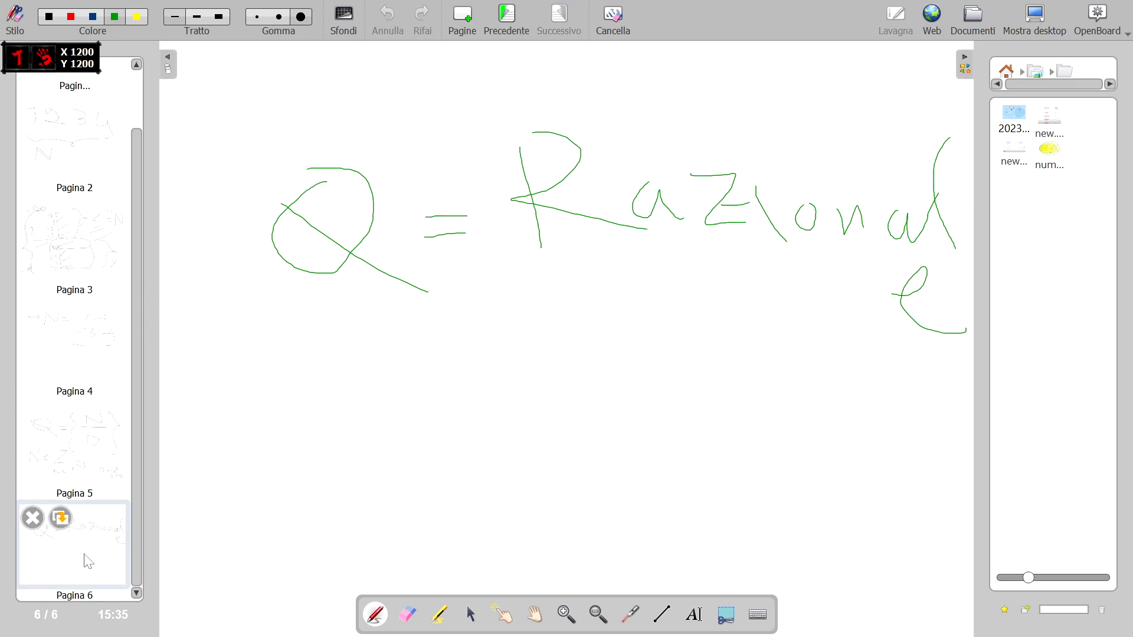
# Add page 7 and write √3 = 0,1… with underlines and a long brace beneath
pyautogui.click(469, 18)
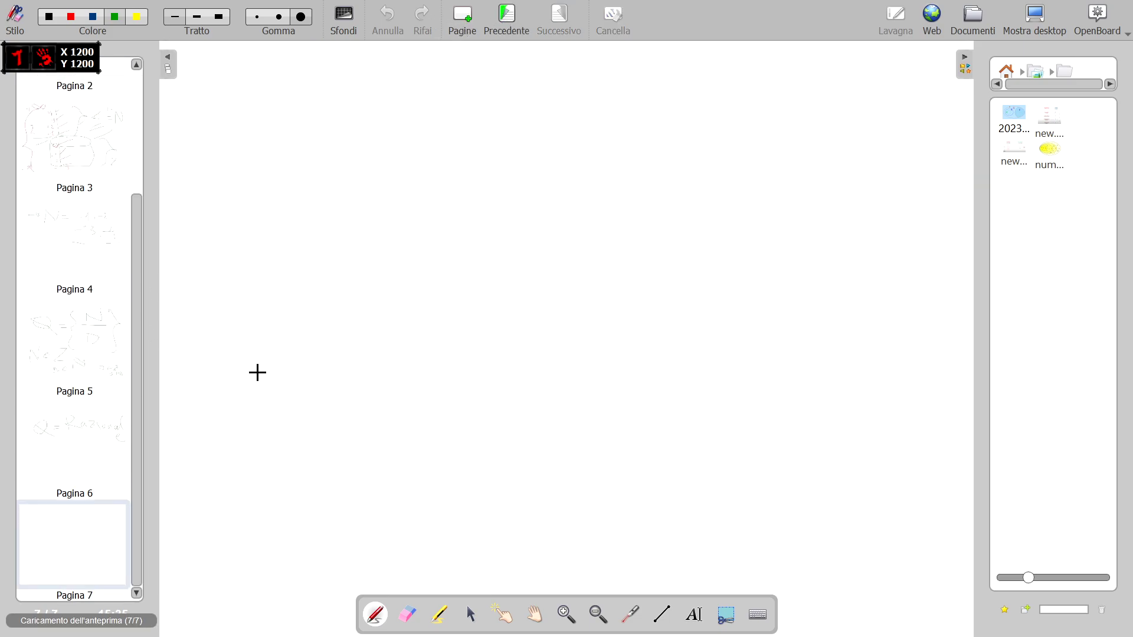
pyautogui.moveTo(264, 164); pyautogui.dragTo(449, 129)
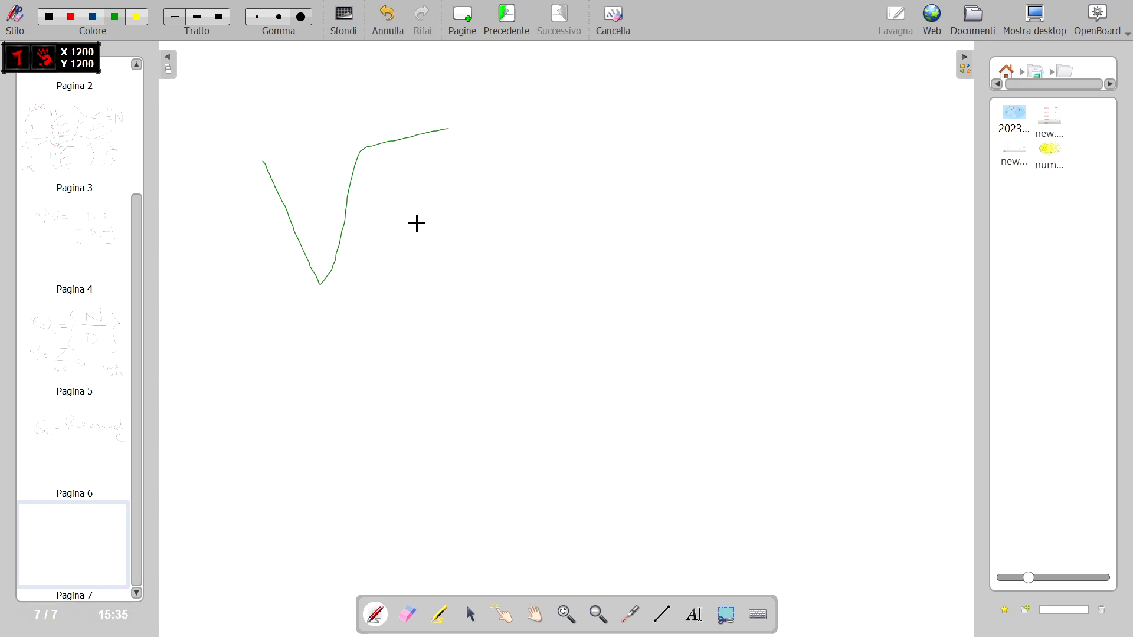
pyautogui.moveTo(421, 192)
pyautogui.mouseDown()
pyautogui.moveTo(453, 248)
pyautogui.moveTo(435, 293)
pyautogui.mouseUp()
pyautogui.moveTo(530, 262); pyautogui.dragTo(576, 261)
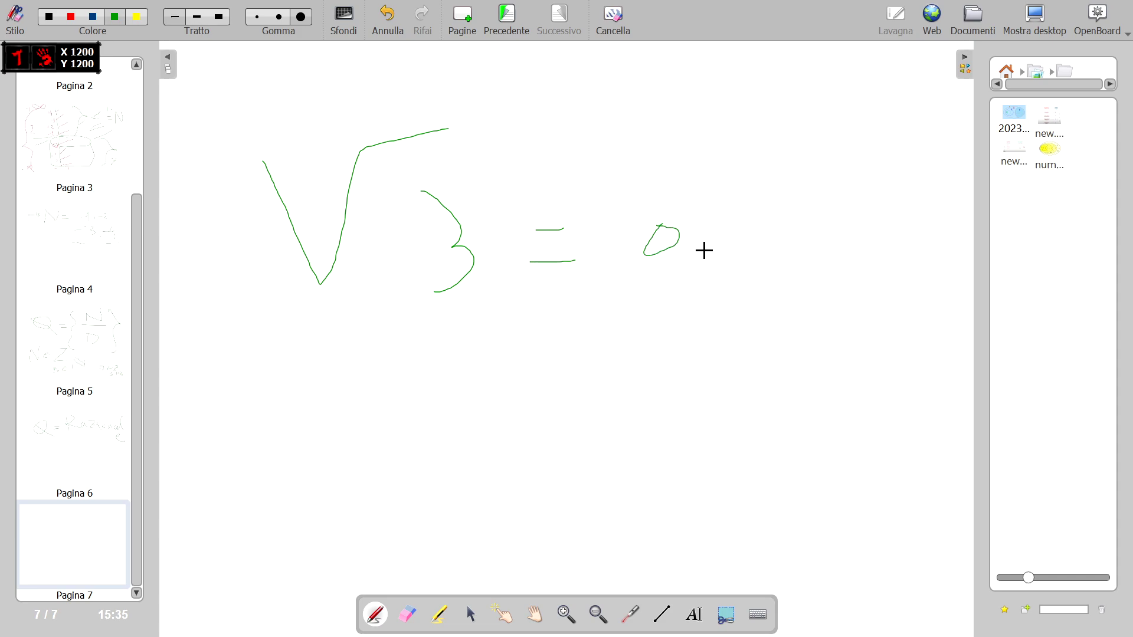
pyautogui.moveTo(706, 251)
pyautogui.mouseDown()
pyautogui.moveTo(706, 276)
pyautogui.moveTo(874, 263)
pyautogui.mouseUp()
pyautogui.moveTo(903, 262); pyautogui.dragTo(925, 259)
pyautogui.moveTo(793, 298)
pyautogui.mouseDown()
pyautogui.moveTo(867, 317)
pyautogui.moveTo(948, 286)
pyautogui.mouseUp()
pyautogui.moveTo(701, 339)
pyautogui.mouseDown()
pyautogui.moveTo(856, 366)
pyautogui.moveTo(980, 329)
pyautogui.mouseUp()
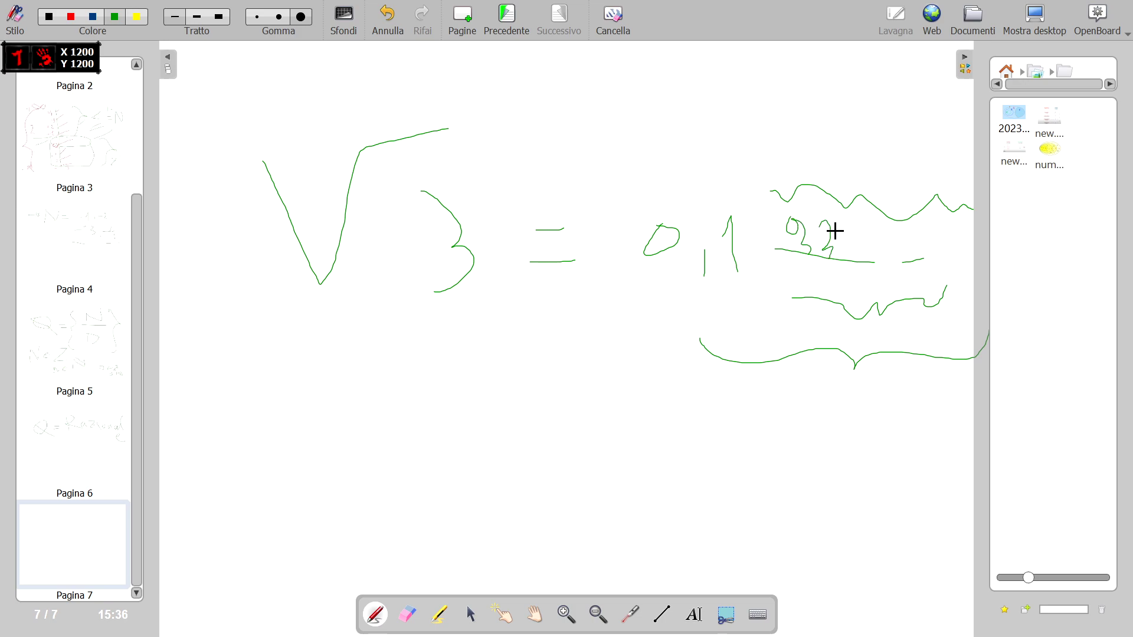
# Add another digit to the expansion and write a lower row 1, 2, 3 followed by several 7s
pyautogui.moveTo(858, 225); pyautogui.dragTo(880, 264)
pyautogui.moveTo(417, 388)
pyautogui.mouseDown()
pyautogui.moveTo(436, 435)
pyautogui.moveTo(540, 444)
pyautogui.moveTo(574, 470)
pyautogui.mouseUp()
pyautogui.moveTo(585, 403)
pyautogui.mouseDown()
pyautogui.moveTo(656, 463)
pyautogui.moveTo(721, 458)
pyautogui.moveTo(707, 490)
pyautogui.mouseUp()
pyautogui.moveTo(776, 413); pyautogui.dragTo(775, 485)
pyautogui.moveTo(767, 444); pyautogui.dragTo(808, 460)
pyautogui.moveTo(796, 425)
pyautogui.mouseDown()
pyautogui.moveTo(879, 444)
pyautogui.moveTo(877, 467)
pyautogui.mouseUp()
pyautogui.moveTo(862, 450); pyautogui.dragTo(905, 451)
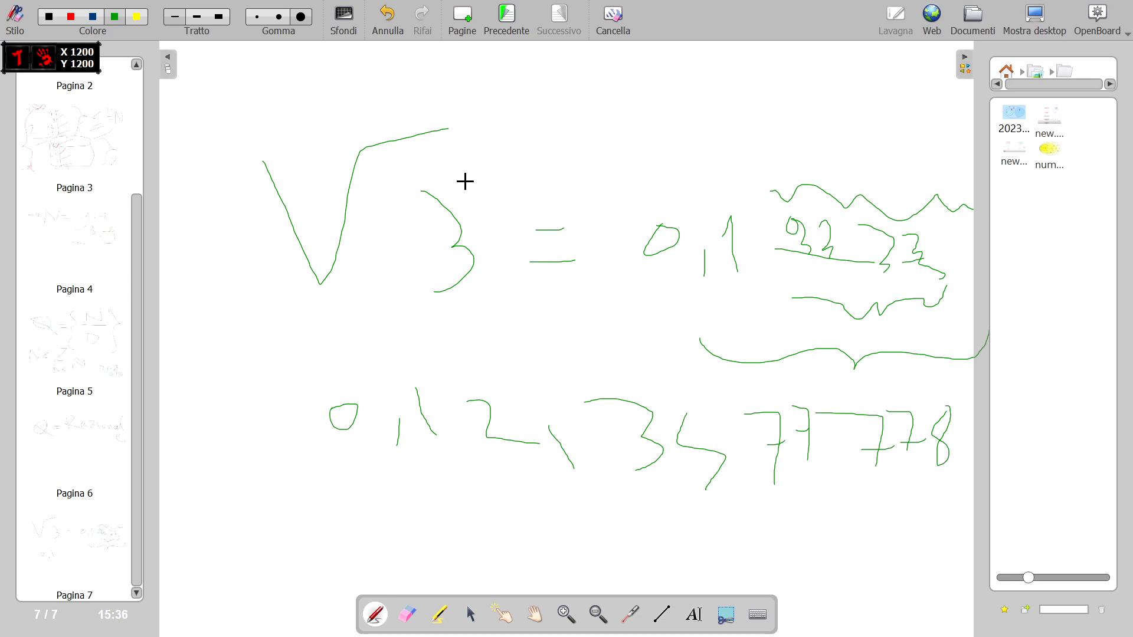
# Circle the √3 in green and add a long line with a row of 7s beneath the digits
pyautogui.moveTo(249, 167)
pyautogui.mouseDown()
pyautogui.moveTo(255, 299)
pyautogui.moveTo(487, 304)
pyautogui.moveTo(376, 86)
pyautogui.moveTo(281, 159)
pyautogui.mouseUp()
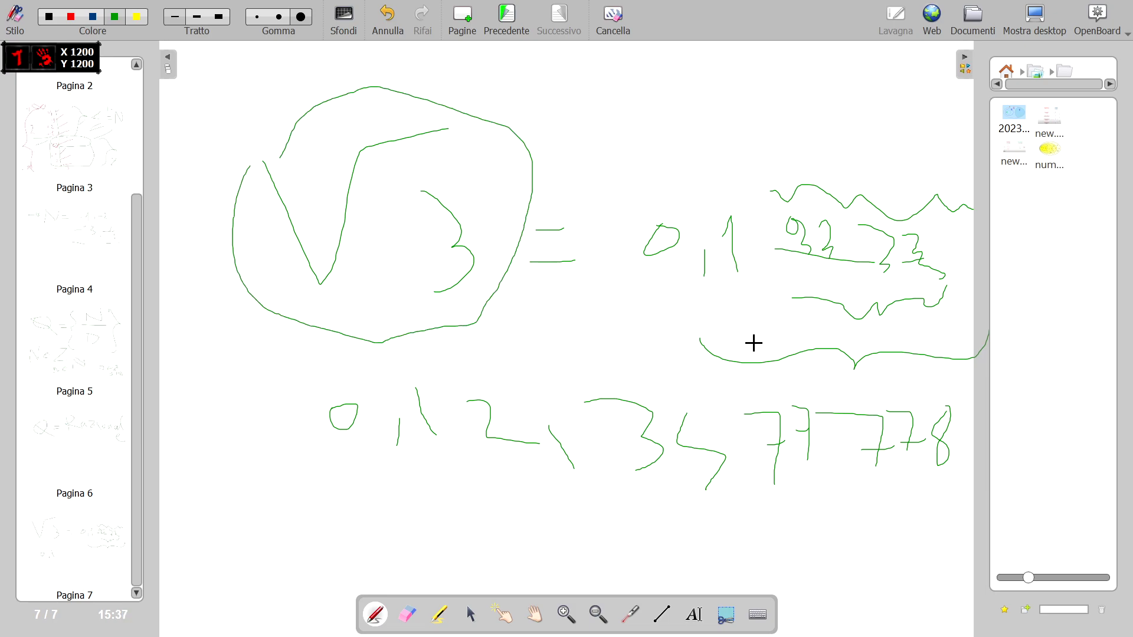
pyautogui.moveTo(403, 415); pyautogui.dragTo(355, 507)
pyautogui.moveTo(467, 501)
pyautogui.mouseDown()
pyautogui.moveTo(843, 535)
pyautogui.moveTo(989, 516)
pyautogui.mouseUp()
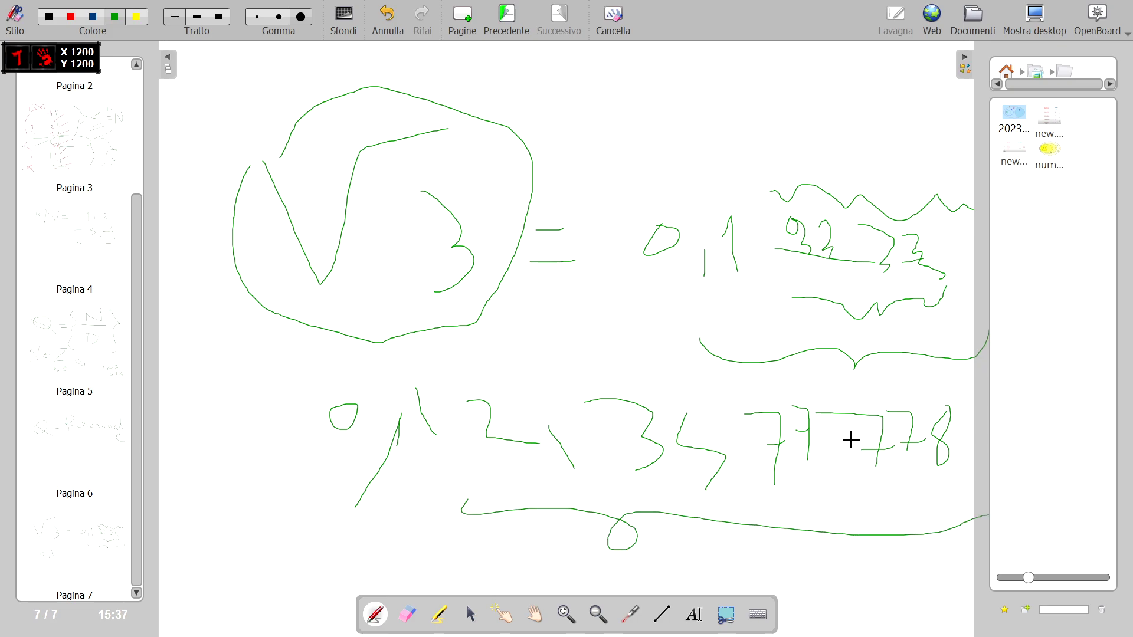
pyautogui.moveTo(434, 539); pyautogui.dragTo(456, 578)
pyautogui.moveTo(522, 558); pyautogui.dragTo(579, 557)
pyautogui.moveTo(533, 531); pyautogui.dragTo(546, 535)
pyautogui.moveTo(567, 564); pyautogui.dragTo(590, 560)
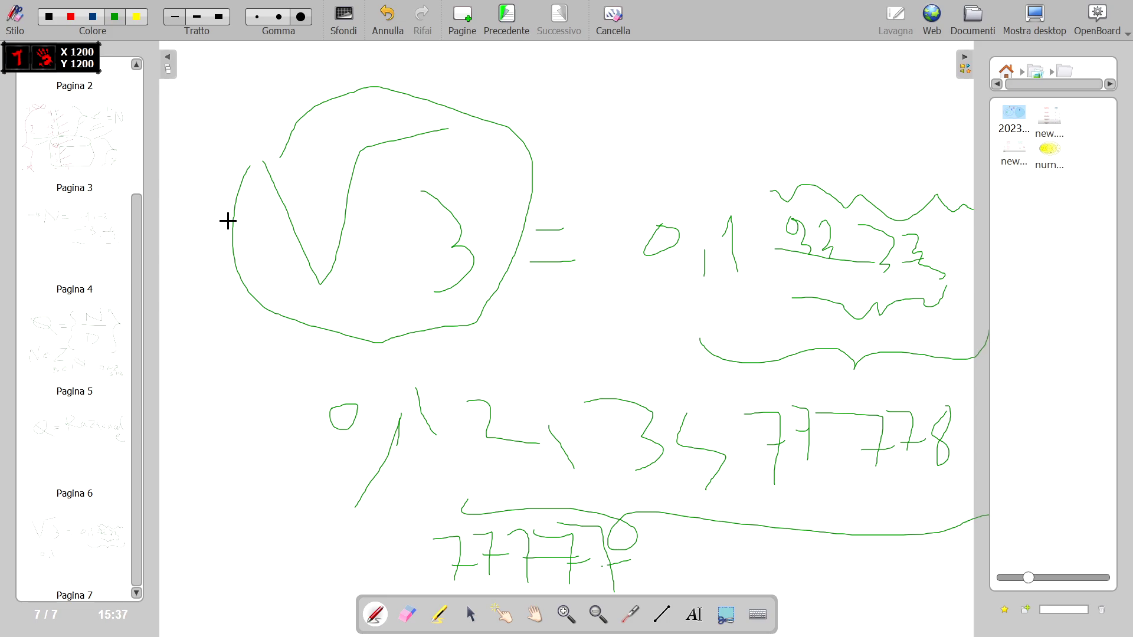
pyautogui.scroll(10, 236, 212)
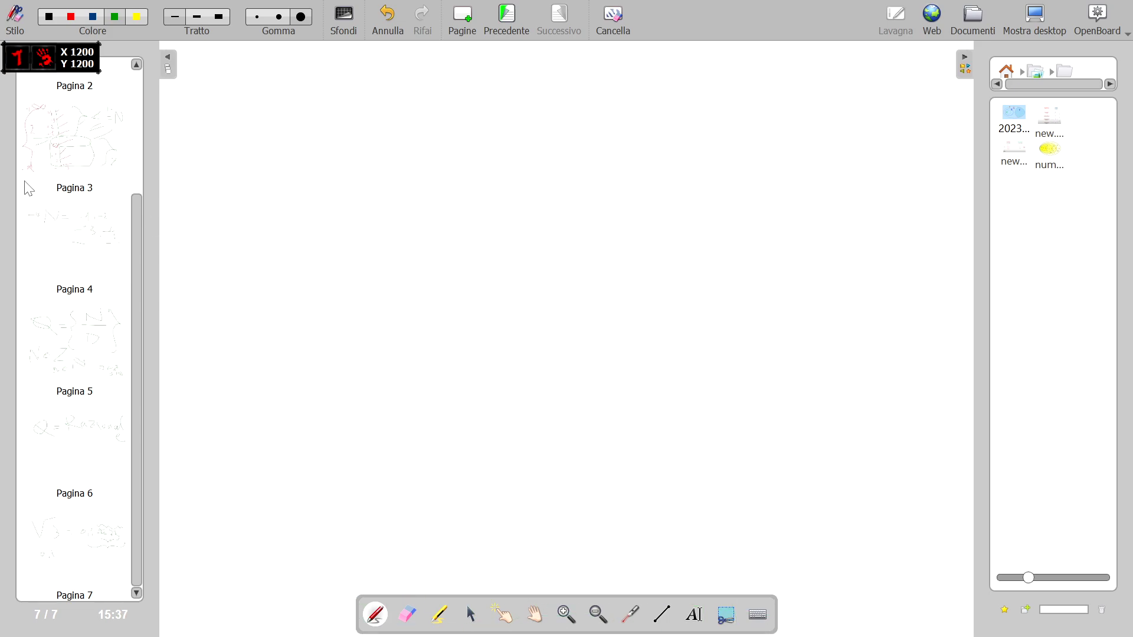
# Return to page 1 and loop the ℝ label of the Venn diagram in green
pyautogui.scroll(3, 28, 189)
pyautogui.click(74, 118)
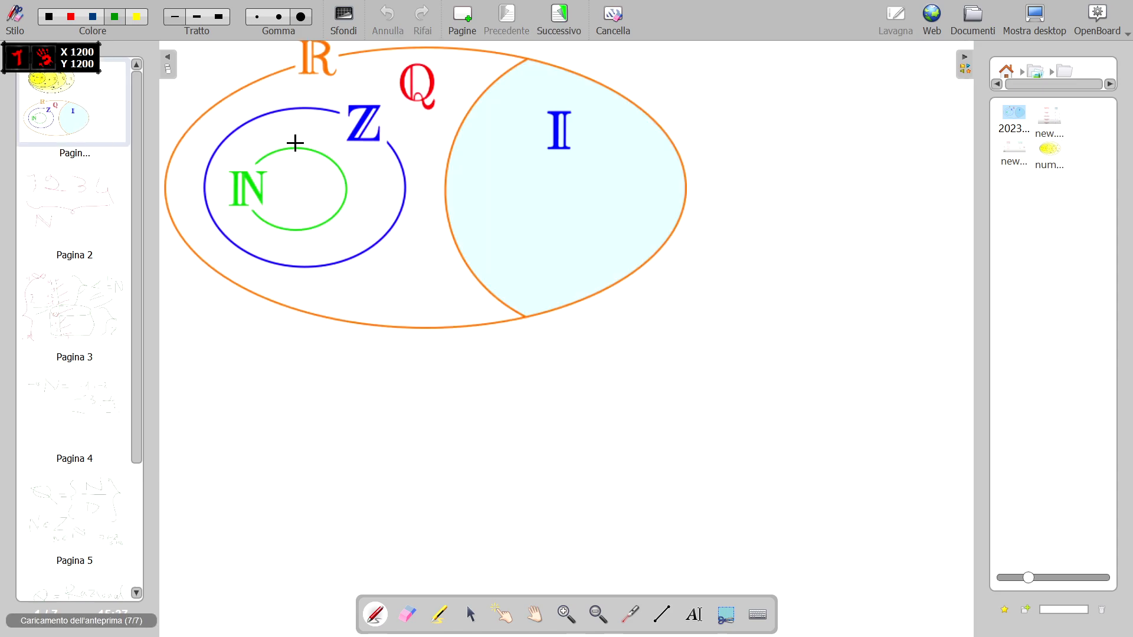
pyautogui.scroll(3, 295, 142)
pyautogui.moveTo(321, 104); pyautogui.dragTo(279, 183)
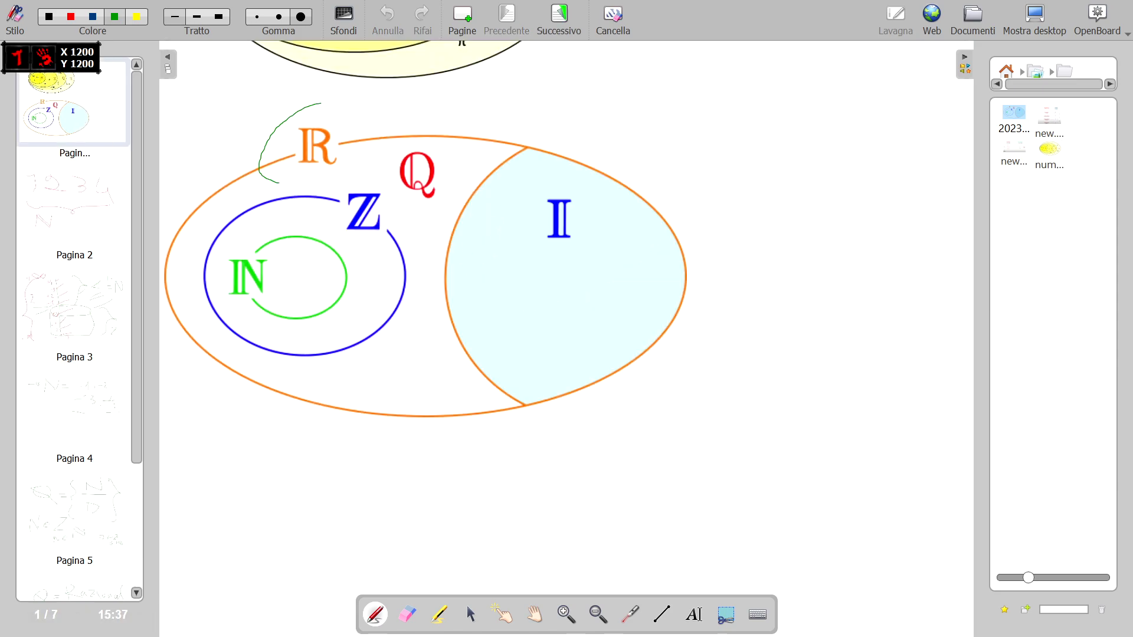
pyautogui.moveTo(332, 140); pyautogui.dragTo(335, 107)
pyautogui.scroll(-3, 94, 291)
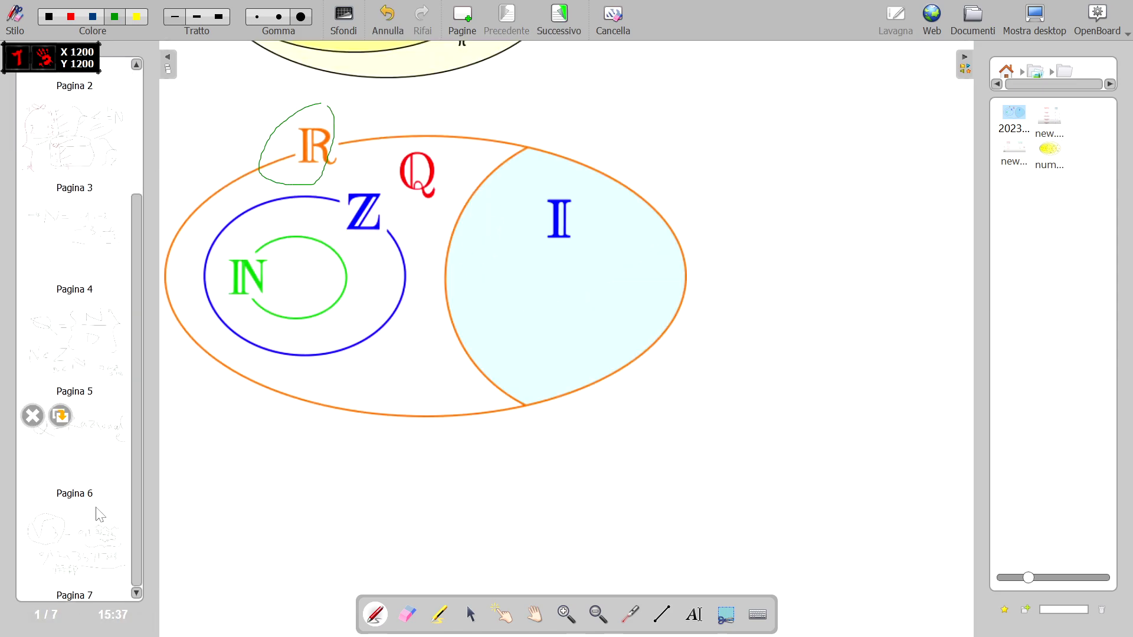
# Add page 2, write R = Q, I, Z, N on it, then erase everything written there
pyautogui.click(472, 26)
pyautogui.moveTo(265, 163)
pyautogui.mouseDown()
pyautogui.moveTo(263, 253)
pyautogui.moveTo(303, 139)
pyautogui.moveTo(336, 259)
pyautogui.mouseUp()
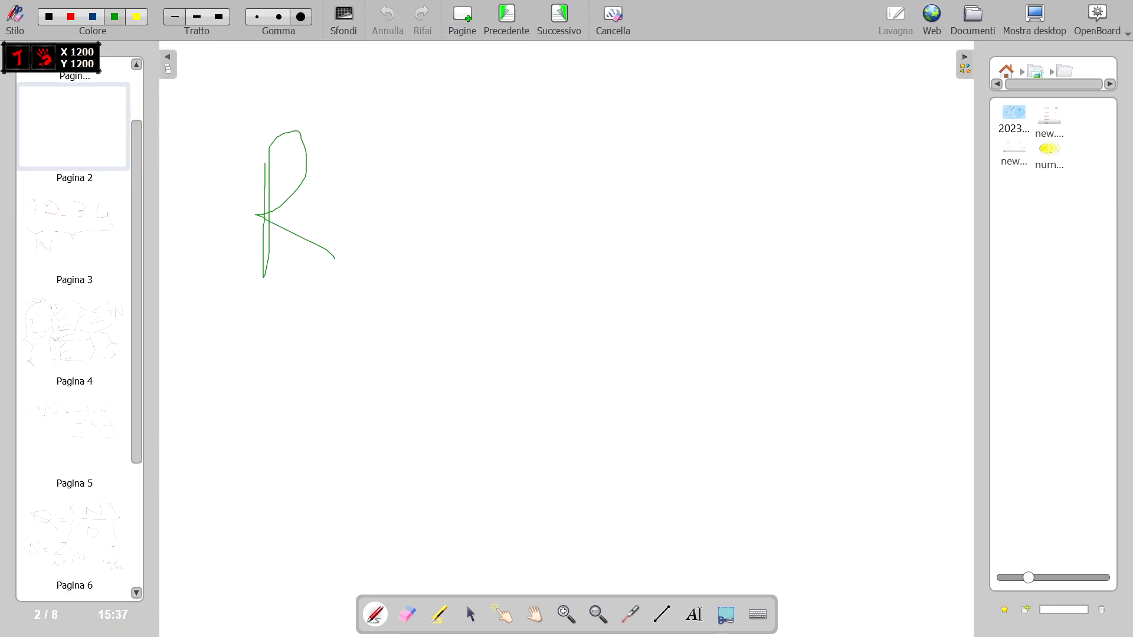
pyautogui.moveTo(333, 201); pyautogui.dragTo(356, 200)
pyautogui.moveTo(323, 241); pyautogui.dragTo(361, 236)
pyautogui.moveTo(448, 179)
pyautogui.mouseDown()
pyautogui.moveTo(496, 192)
pyautogui.moveTo(505, 239)
pyautogui.moveTo(571, 280)
pyautogui.mouseUp()
pyautogui.moveTo(621, 199)
pyautogui.mouseDown()
pyautogui.moveTo(661, 272)
pyautogui.moveTo(668, 260)
pyautogui.mouseUp()
pyautogui.moveTo(590, 222); pyautogui.dragTo(642, 218)
pyautogui.moveTo(689, 276); pyautogui.dragTo(709, 322)
pyautogui.moveTo(740, 204); pyautogui.dragTo(808, 268)
pyautogui.moveTo(743, 244); pyautogui.dragTo(775, 243)
pyautogui.moveTo(870, 271); pyautogui.dragTo(867, 306)
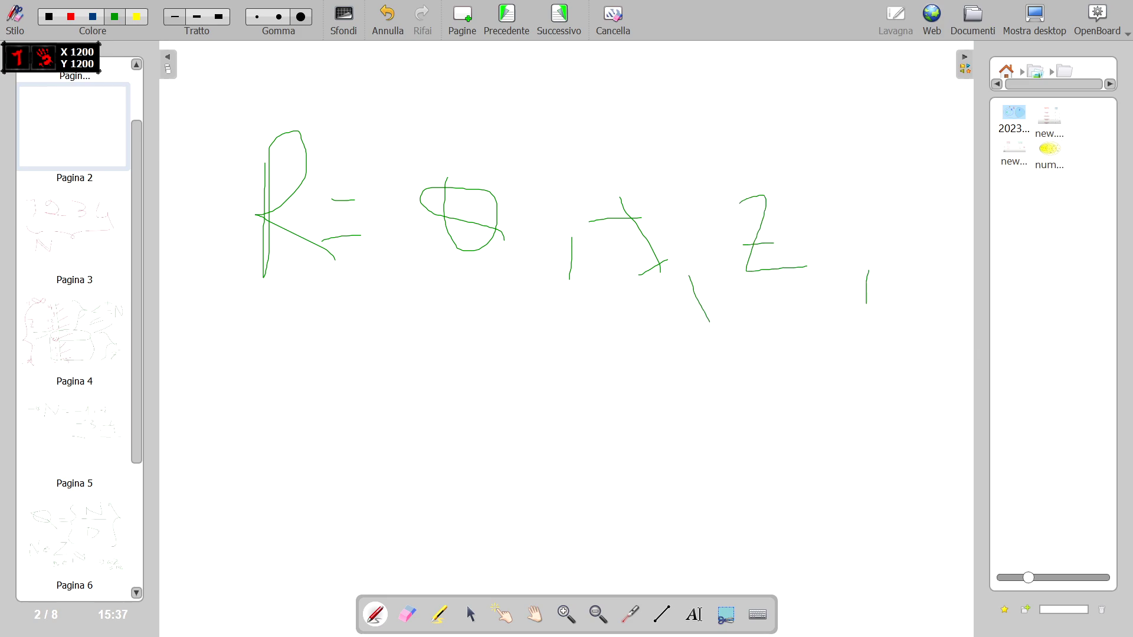
pyautogui.moveTo(896, 214)
pyautogui.mouseDown()
pyautogui.moveTo(888, 271)
pyautogui.moveTo(930, 198)
pyautogui.mouseUp()
pyautogui.press('Delete')
pyautogui.scroll(2, 93, 384)
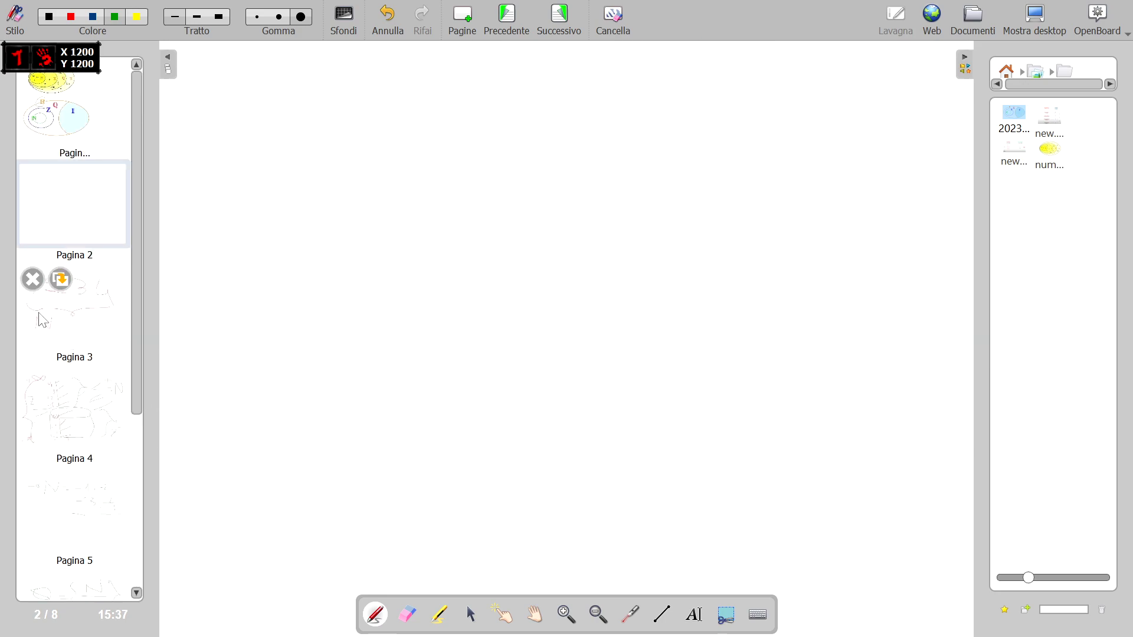
# On page 1, draw green loops around the ℚ label and again around ℝ
pyautogui.click(108, 124)
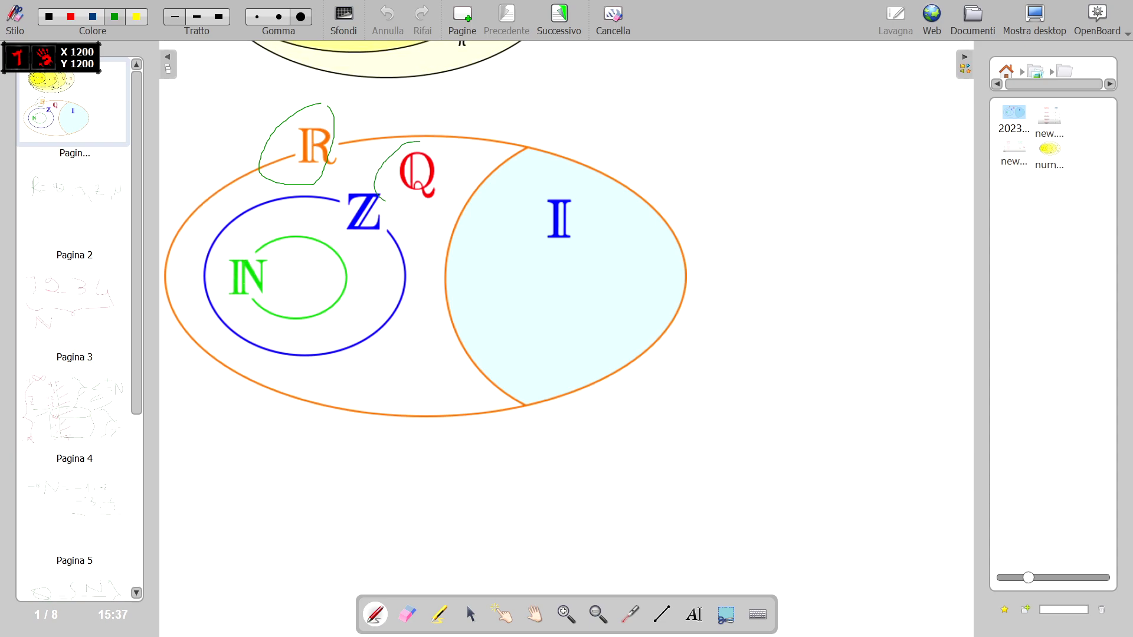
pyautogui.moveTo(416, 138); pyautogui.dragTo(409, 143)
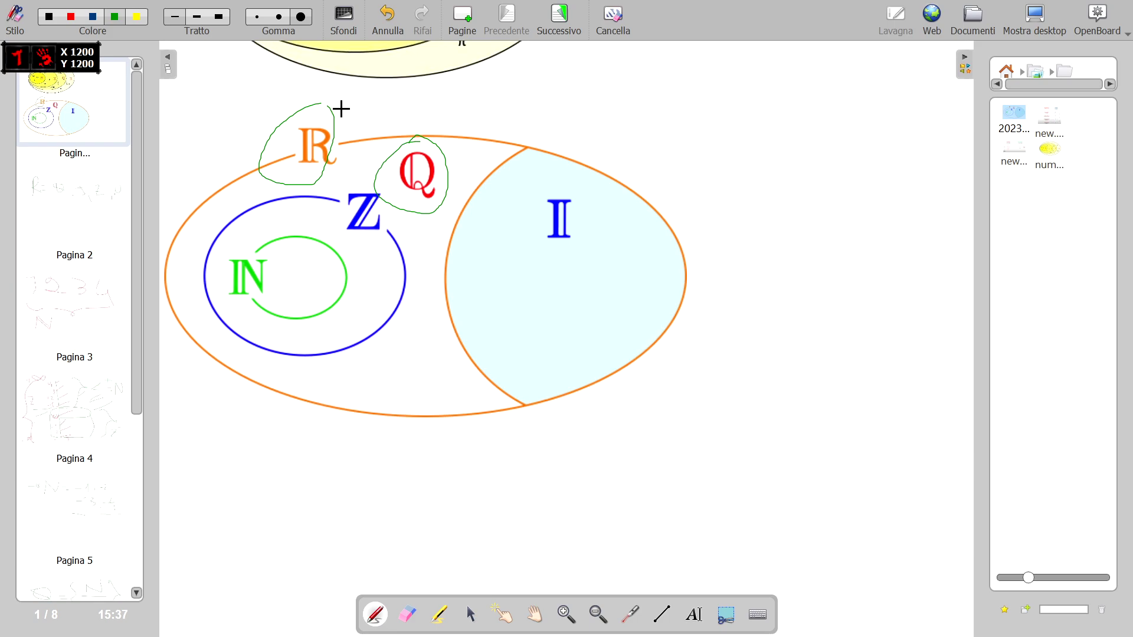
pyautogui.moveTo(330, 106); pyautogui.dragTo(242, 187)
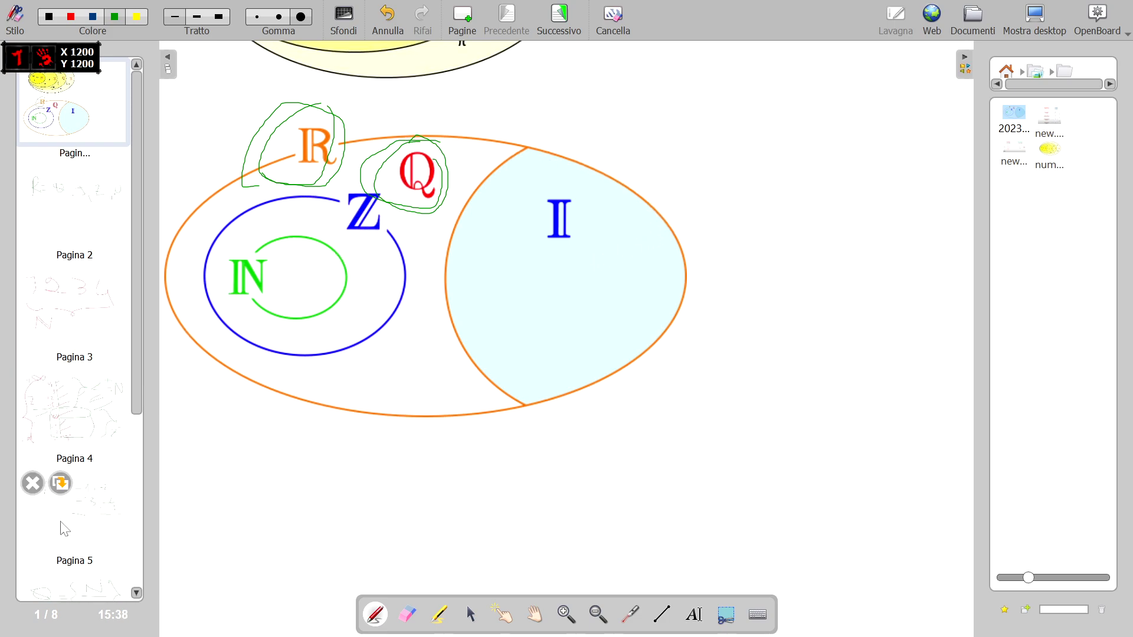
pyautogui.scroll(-5, 94, 432)
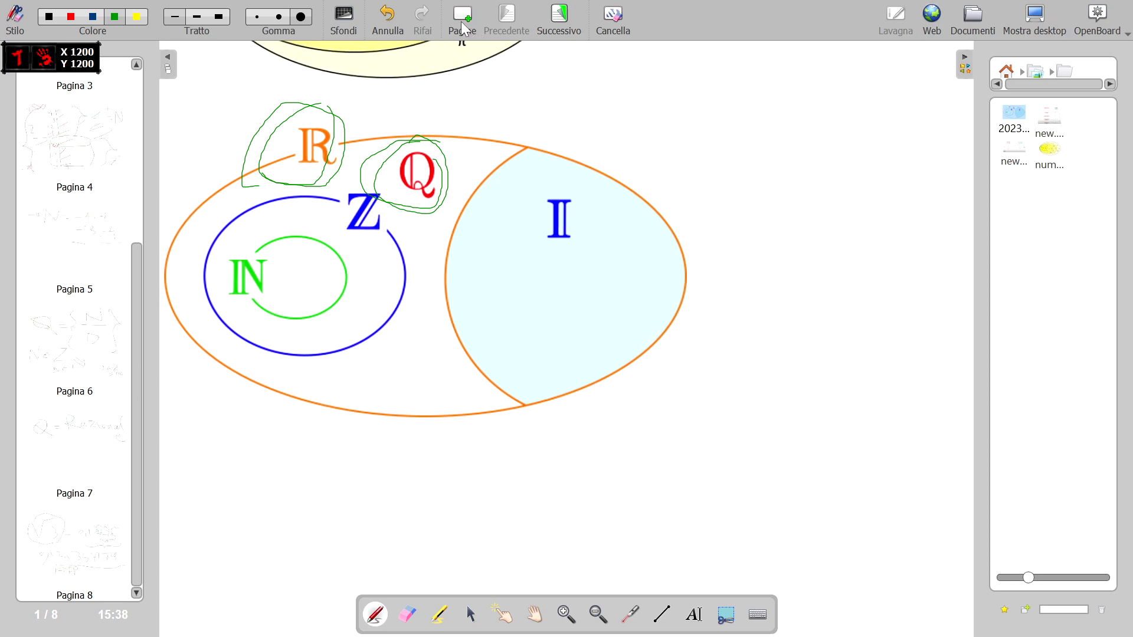
# Add a new page 2 and write the fraction 4/2 = 2
pyautogui.click(466, 28)
pyautogui.moveTo(368, 142)
pyautogui.mouseDown()
pyautogui.moveTo(362, 214)
pyautogui.moveTo(438, 221)
pyautogui.moveTo(421, 291)
pyautogui.mouseUp()
pyautogui.moveTo(354, 327); pyautogui.dragTo(465, 330)
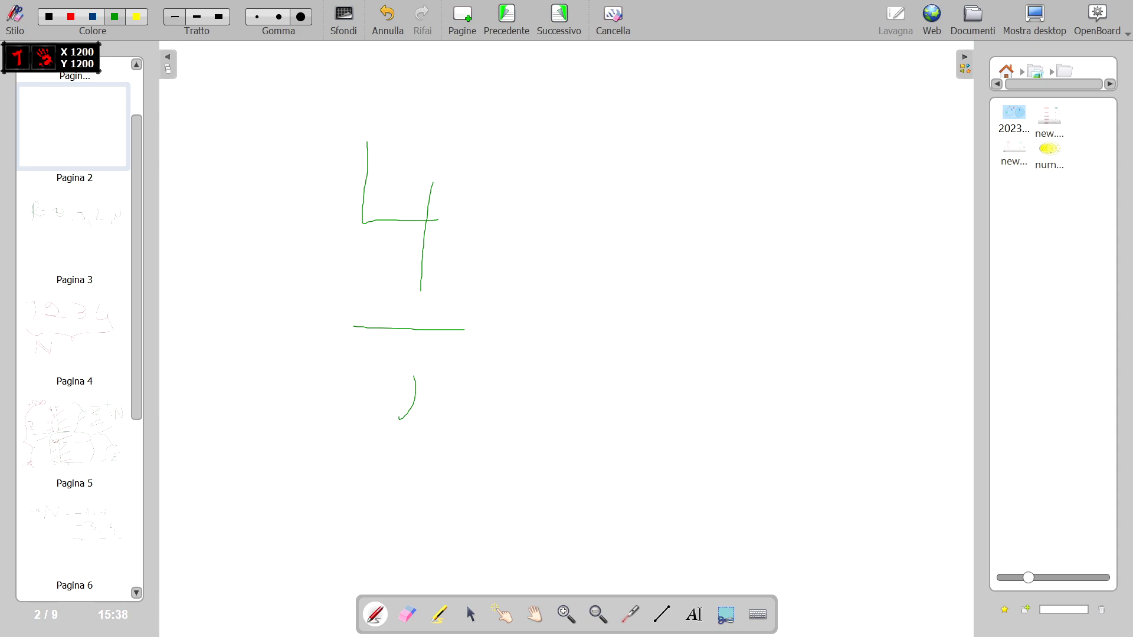
pyautogui.moveTo(399, 419)
pyautogui.mouseDown()
pyautogui.moveTo(387, 473)
pyautogui.moveTo(461, 467)
pyautogui.mouseUp()
pyautogui.moveTo(516, 366); pyautogui.dragTo(548, 359)
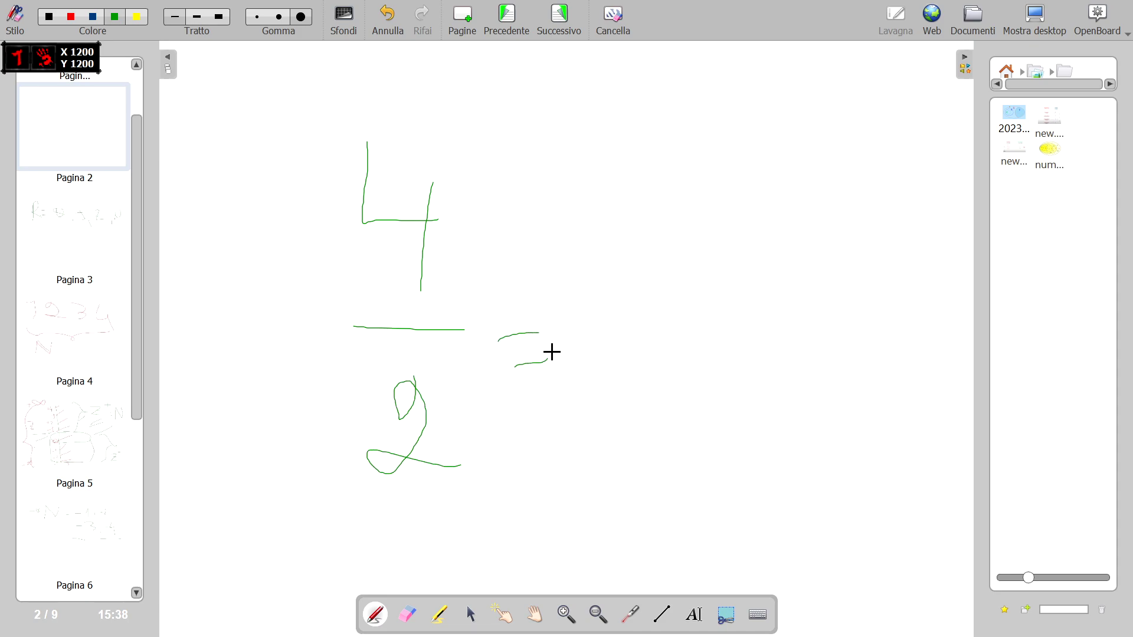
pyautogui.moveTo(621, 329)
pyautogui.mouseDown()
pyautogui.moveTo(628, 278)
pyautogui.moveTo(617, 390)
pyautogui.moveTo(692, 407)
pyautogui.mouseUp()
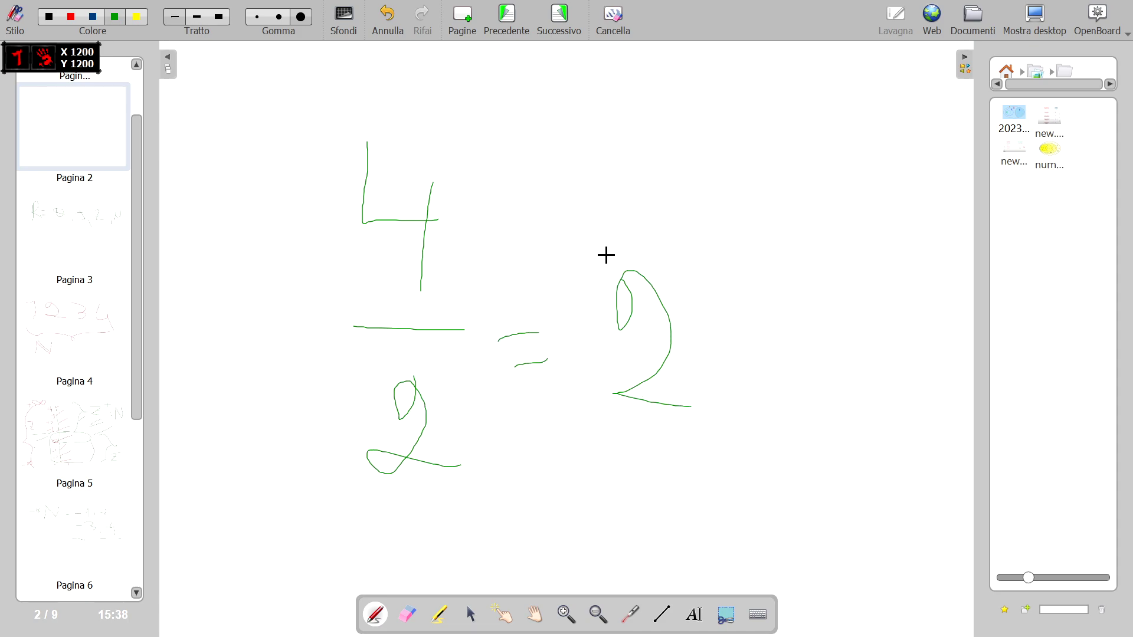
# Circle the 4/2 fraction and add a small curve and strokes above it
pyautogui.moveTo(346, 153)
pyautogui.mouseDown()
pyautogui.moveTo(328, 307)
pyautogui.moveTo(519, 333)
pyautogui.moveTo(363, 137)
pyautogui.mouseUp()
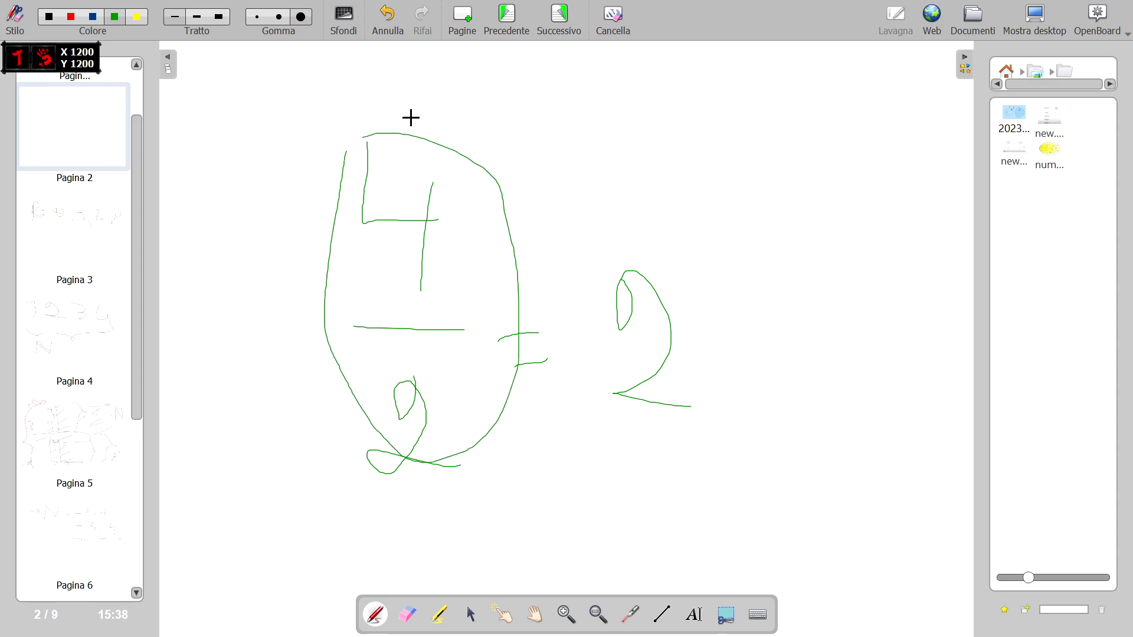
pyautogui.moveTo(461, 90)
pyautogui.mouseDown()
pyautogui.moveTo(499, 102)
pyautogui.moveTo(494, 128)
pyautogui.mouseUp()
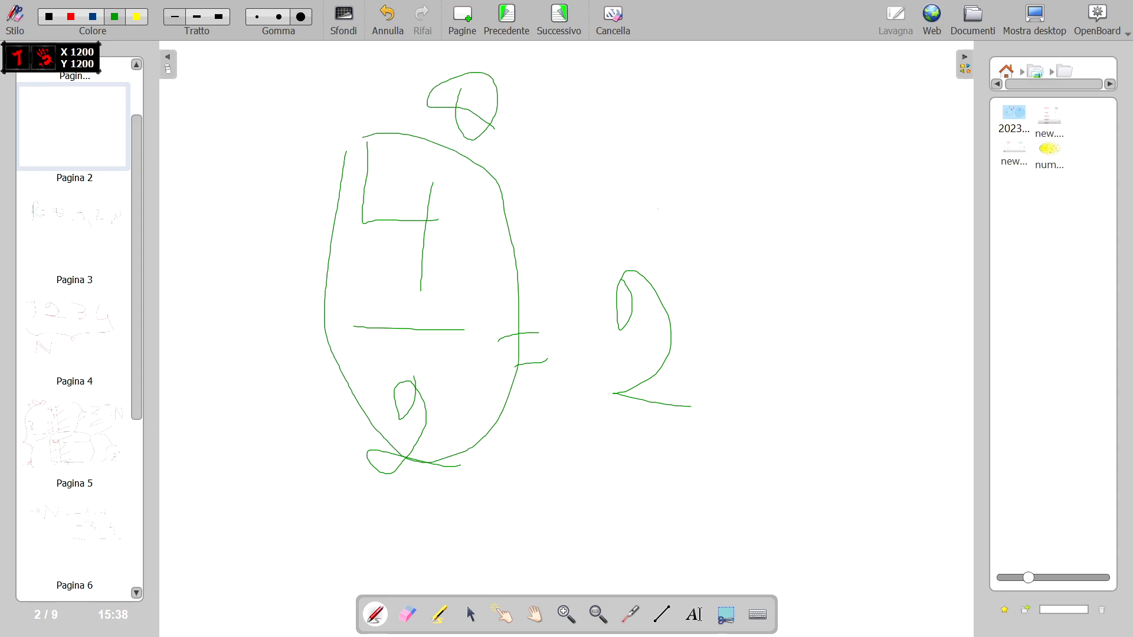
pyautogui.moveTo(704, 222); pyautogui.dragTo(719, 222)
pyautogui.moveTo(704, 159); pyautogui.dragTo(740, 155)
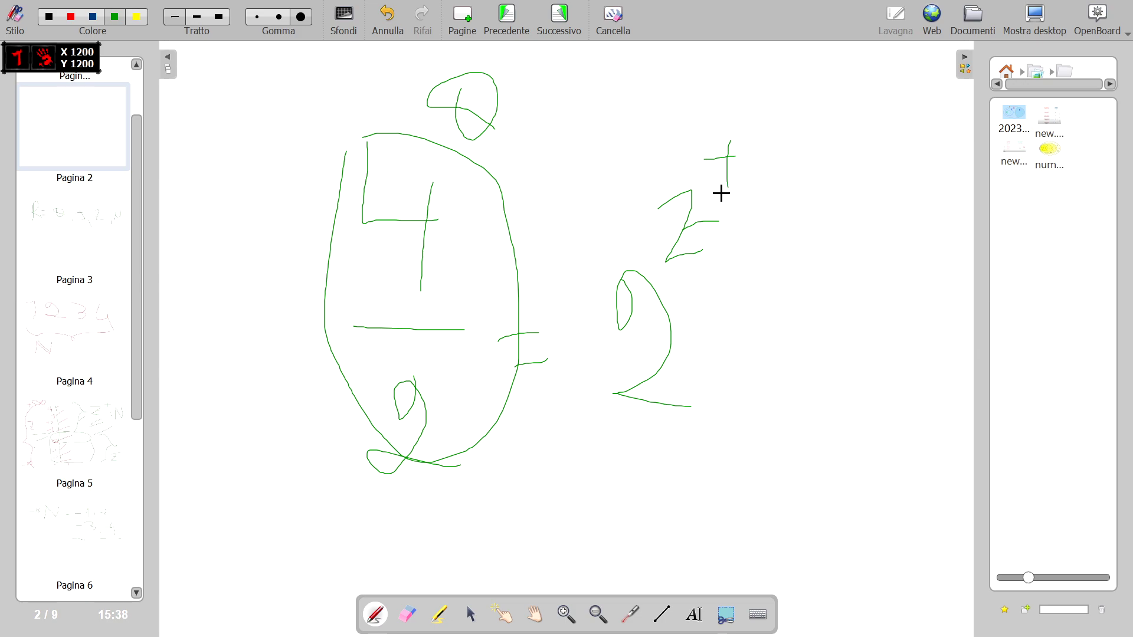
pyautogui.scroll(-4, 413, 354)
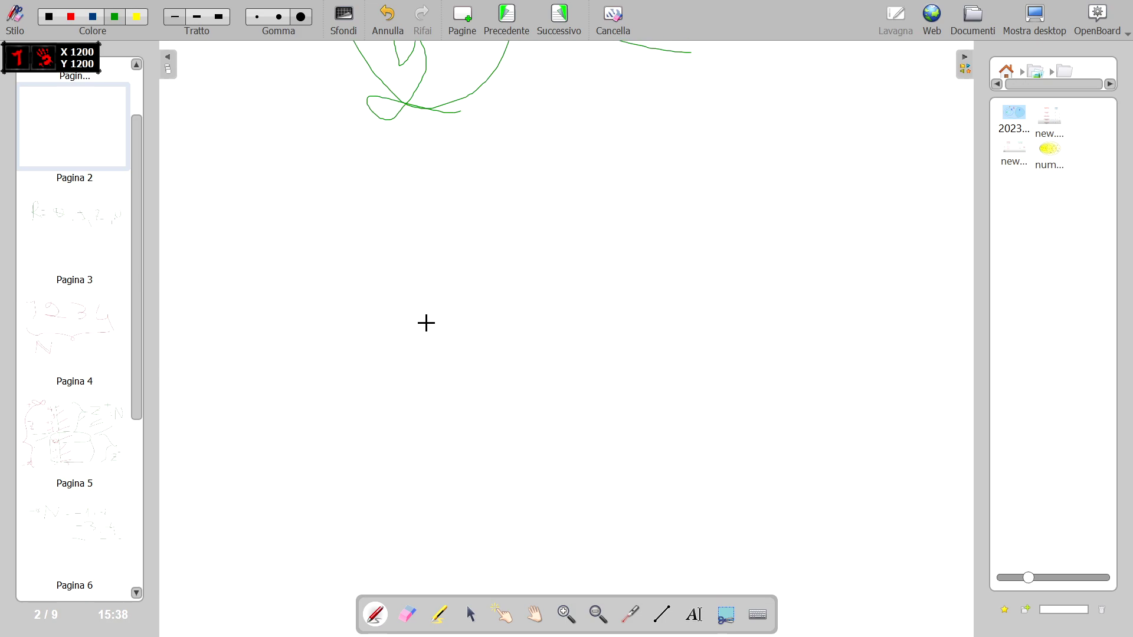
pyautogui.scroll(3, 425, 321)
# Clear the board, write Z { >, enclose it in a large loop and add a small top-left loop
pyautogui.press('Delete')
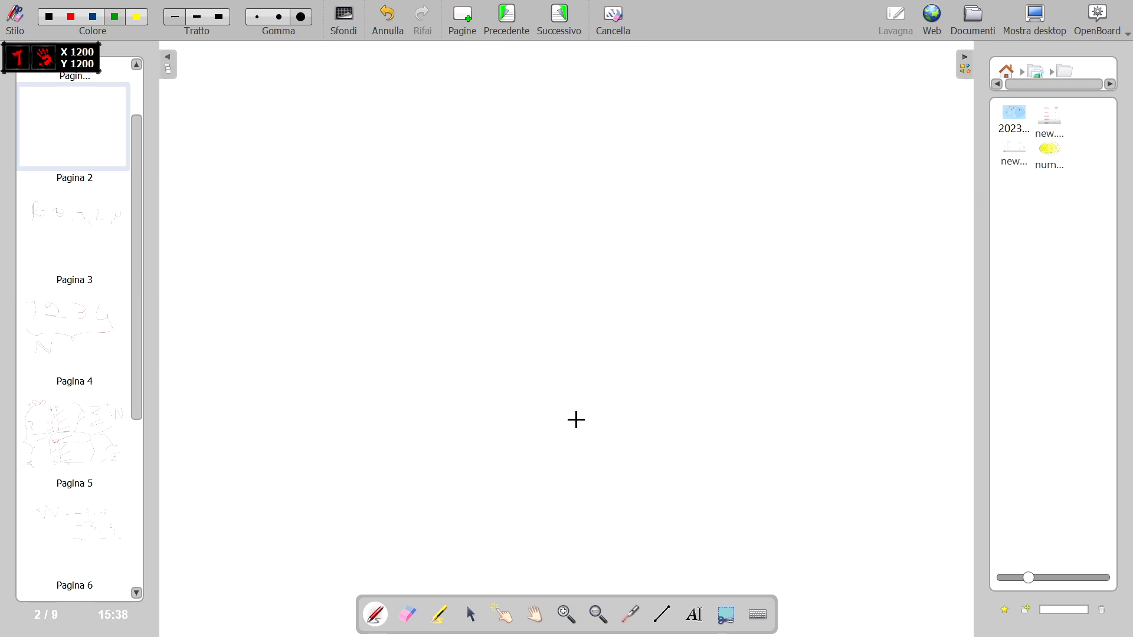
pyautogui.moveTo(477, 304)
pyautogui.mouseDown()
pyautogui.moveTo(472, 407)
pyautogui.moveTo(590, 403)
pyautogui.mouseUp()
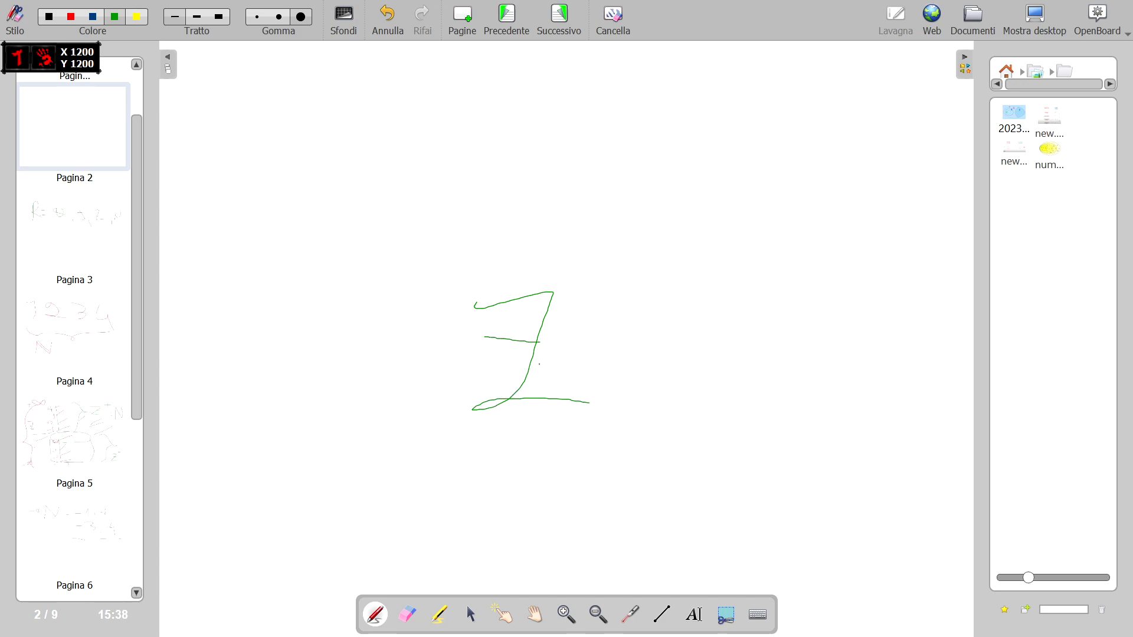
pyautogui.moveTo(627, 270); pyautogui.dragTo(620, 348)
pyautogui.moveTo(725, 292)
pyautogui.mouseDown()
pyautogui.moveTo(773, 387)
pyautogui.moveTo(747, 423)
pyautogui.mouseUp()
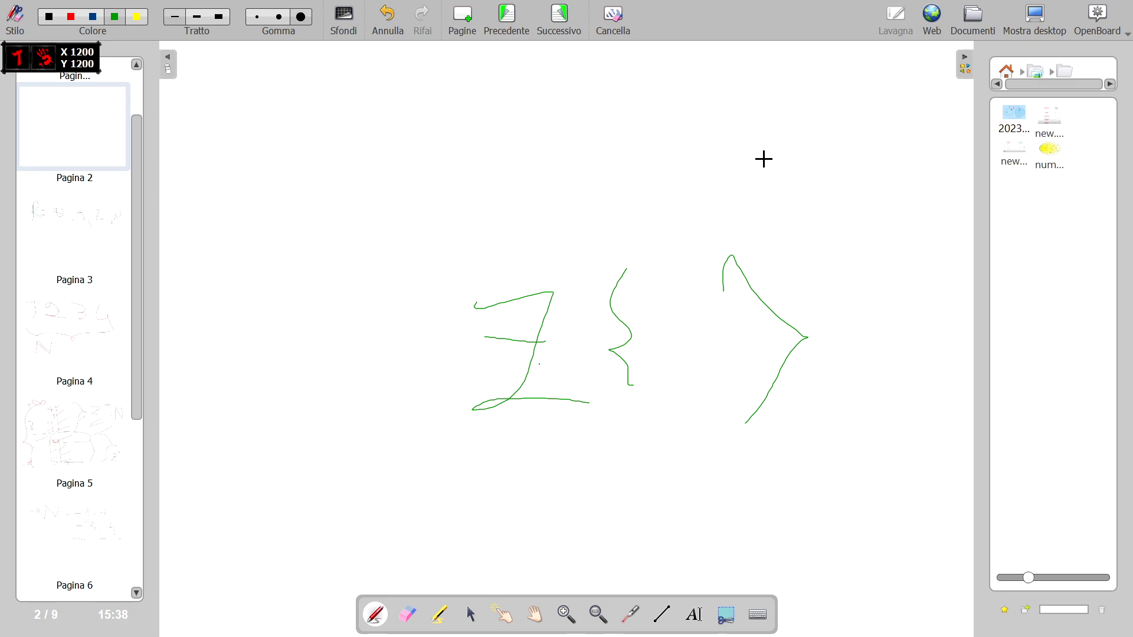
pyautogui.moveTo(696, 104)
pyautogui.mouseDown()
pyautogui.moveTo(391, 210)
pyautogui.moveTo(623, 510)
pyautogui.moveTo(817, 175)
pyautogui.moveTo(621, 99)
pyautogui.mouseUp()
pyautogui.moveTo(403, 100)
pyautogui.mouseDown()
pyautogui.moveTo(466, 121)
pyautogui.moveTo(507, 167)
pyautogui.mouseUp()
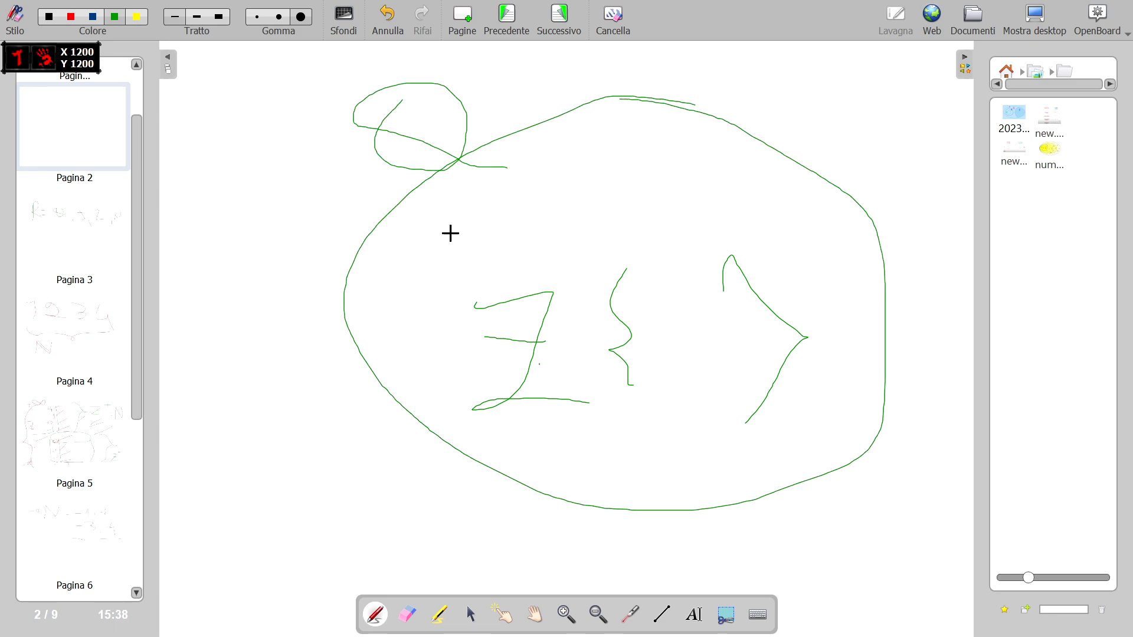
pyautogui.scroll(-10, 428, 242)
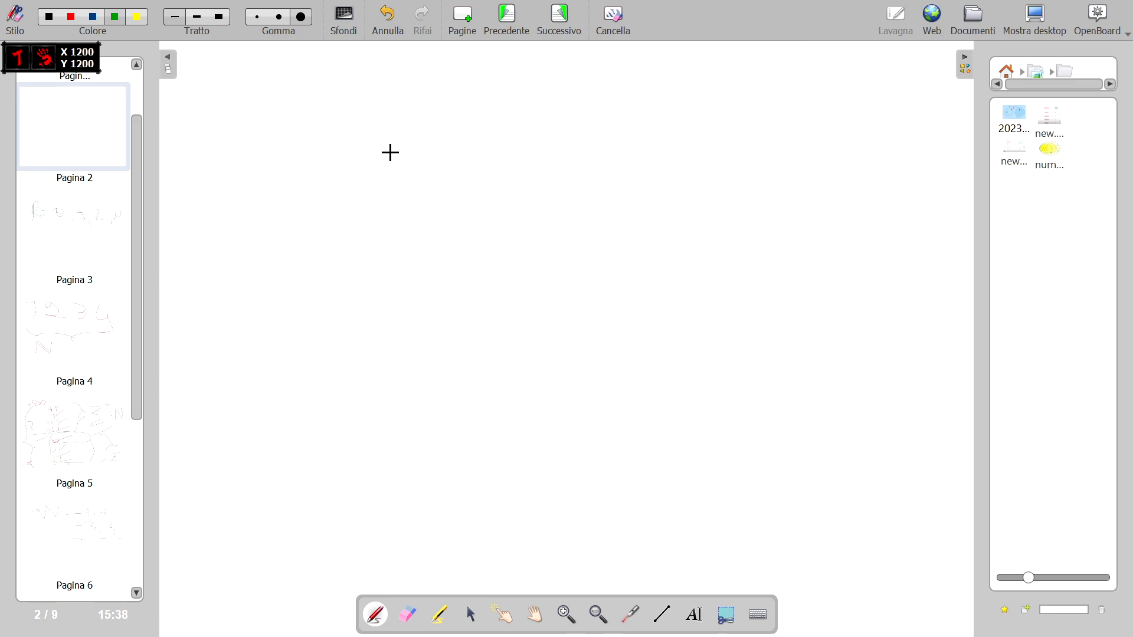
# Draw a Q inside a large green loop, then write R beside it and circle it
pyautogui.moveTo(332, 258)
pyautogui.mouseDown()
pyautogui.moveTo(439, 202)
pyautogui.moveTo(331, 261)
pyautogui.moveTo(512, 323)
pyautogui.mouseUp()
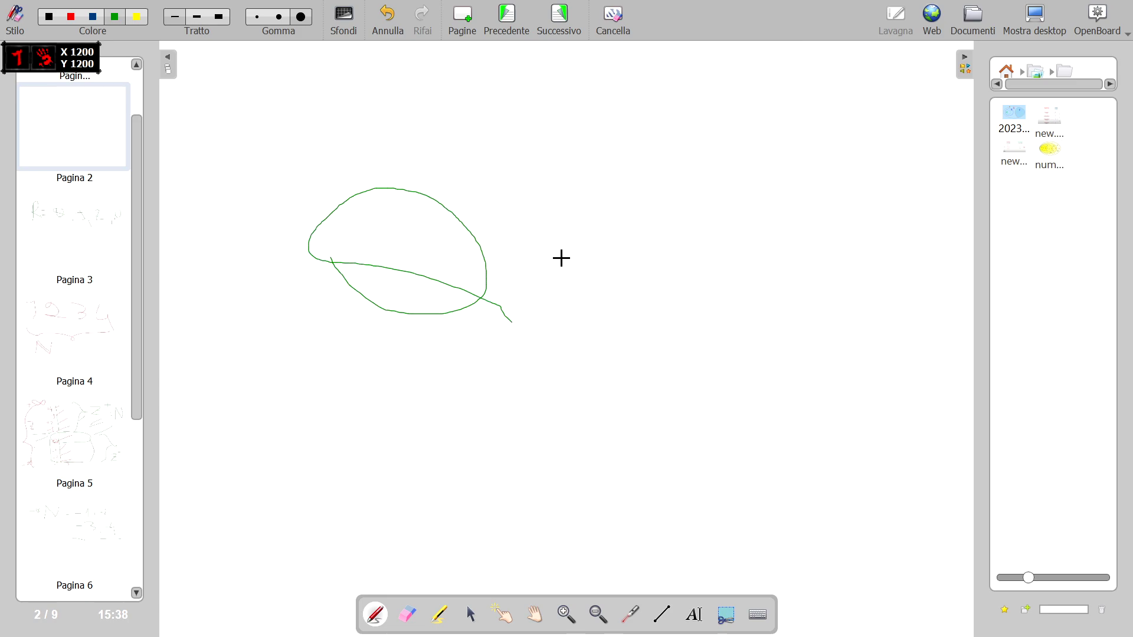
pyautogui.moveTo(587, 127)
pyautogui.mouseDown()
pyautogui.moveTo(418, 96)
pyautogui.moveTo(443, 451)
pyautogui.moveTo(515, 120)
pyautogui.mouseUp()
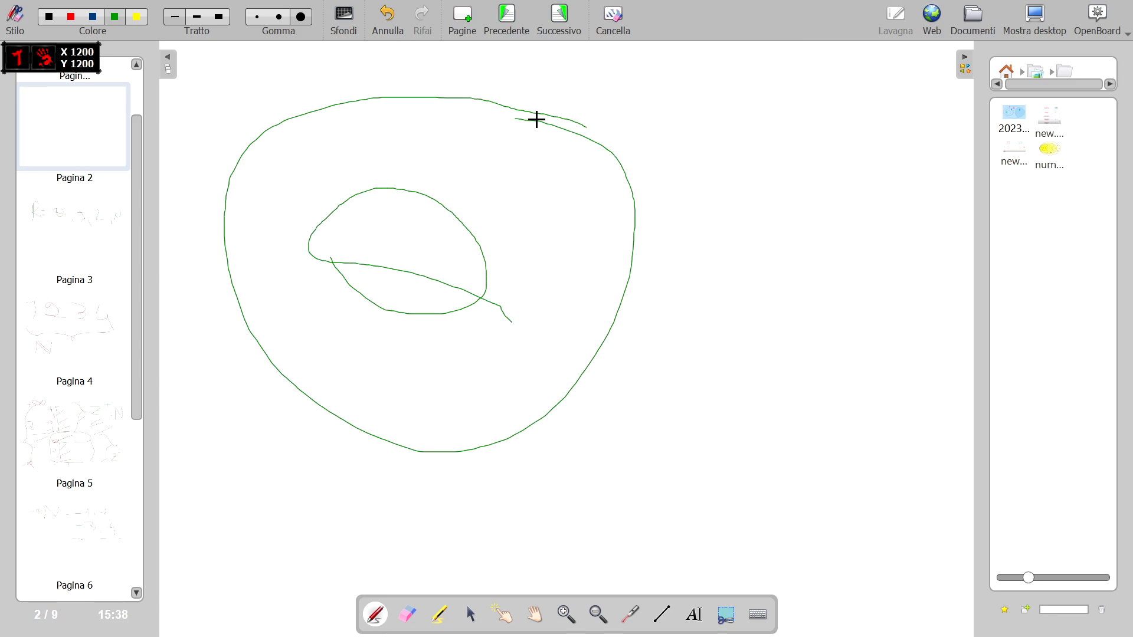
pyautogui.moveTo(643, 106)
pyautogui.mouseDown()
pyautogui.moveTo(673, 234)
pyautogui.moveTo(700, 118)
pyautogui.moveTo(748, 205)
pyautogui.mouseUp()
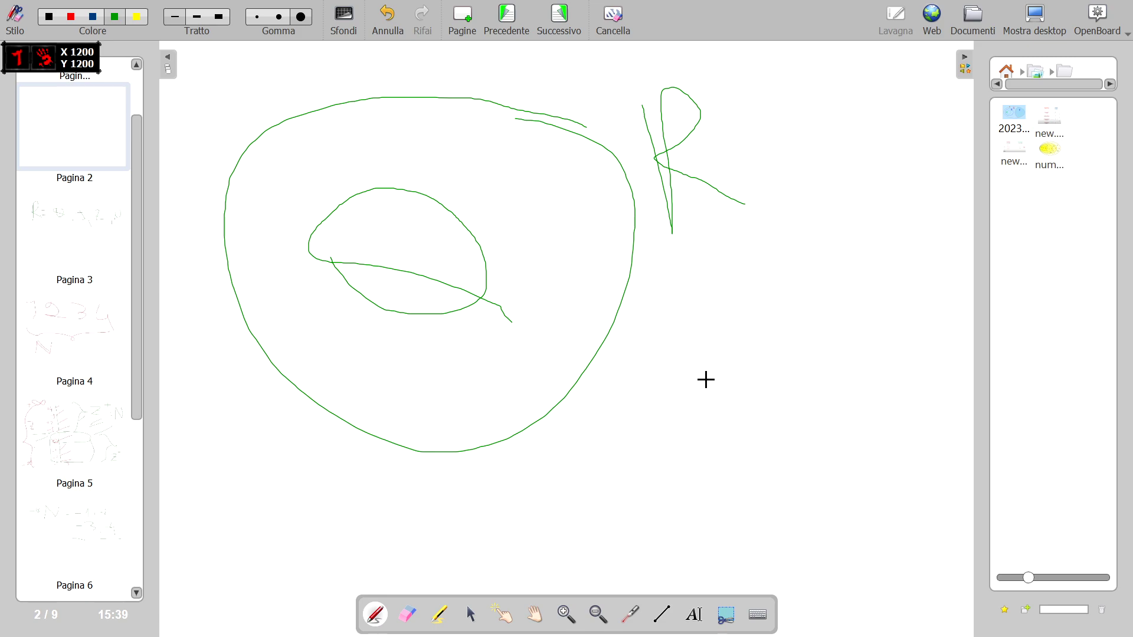
pyautogui.moveTo(670, 84)
pyautogui.mouseDown()
pyautogui.moveTo(731, 260)
pyautogui.moveTo(676, 80)
pyautogui.mouseUp()
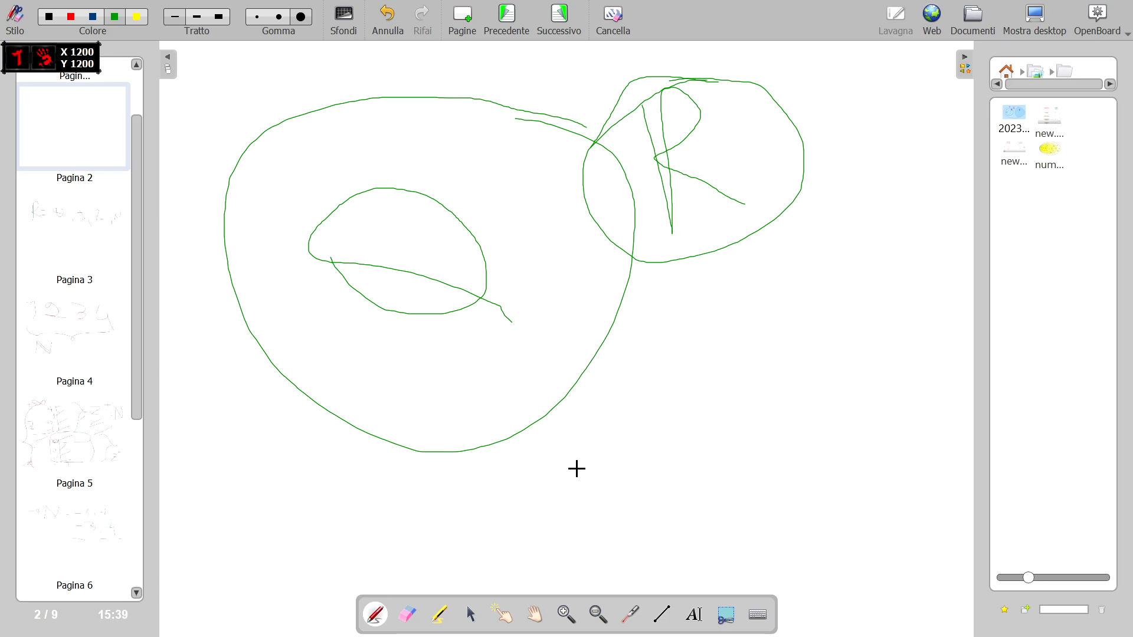
# Write √2 and 10,2 below the loops
pyautogui.moveTo(577, 469); pyautogui.dragTo(726, 410)
pyautogui.moveTo(676, 485); pyautogui.dragTo(760, 534)
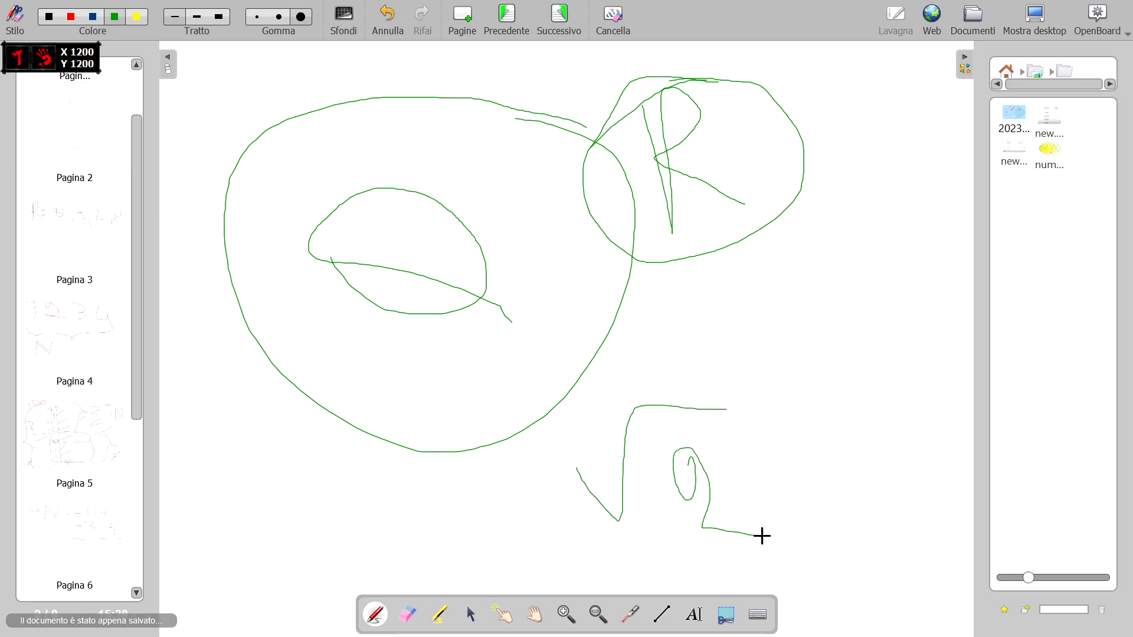
pyautogui.moveTo(335, 503); pyautogui.dragTo(340, 535)
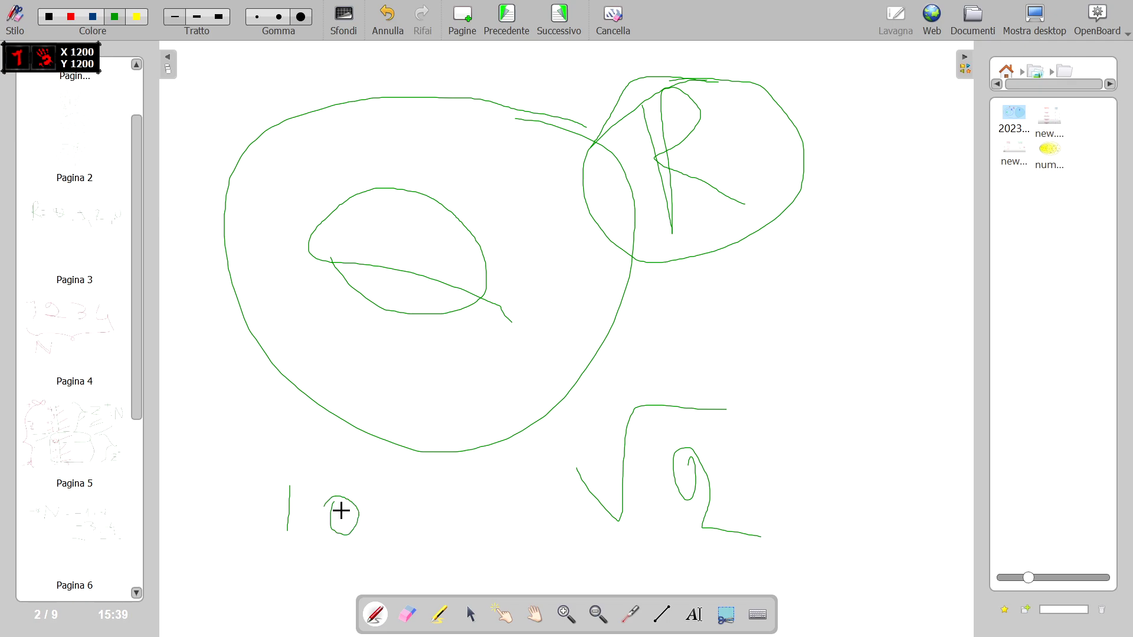
pyautogui.moveTo(418, 482); pyautogui.dragTo(498, 559)
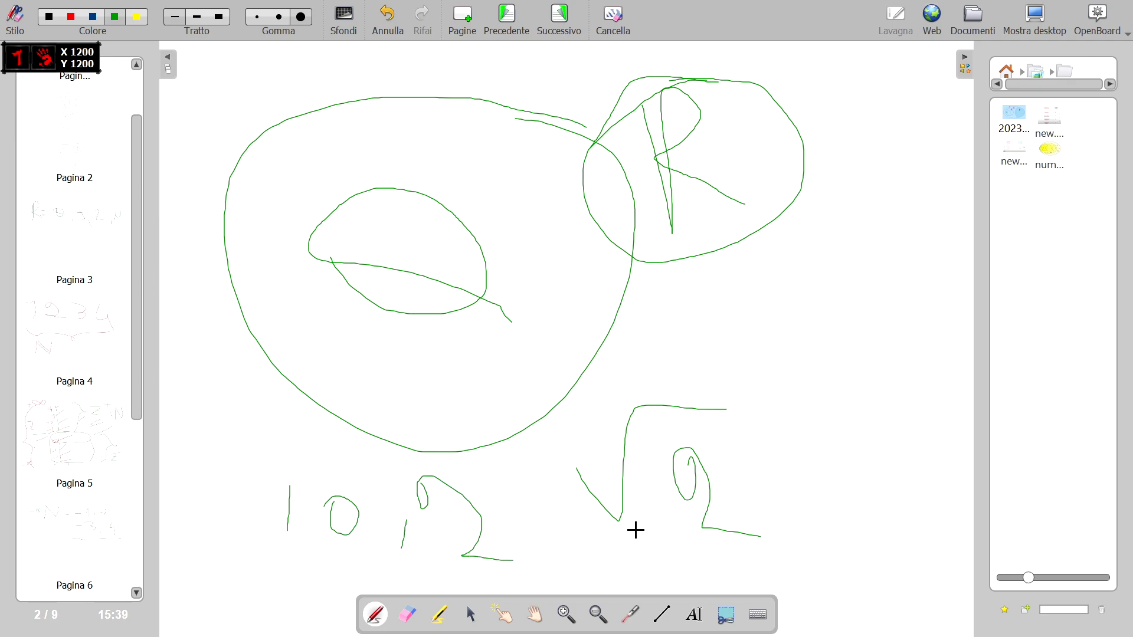
pyautogui.scroll(-2, 637, 530)
pyautogui.scroll(-4, 524, 476)
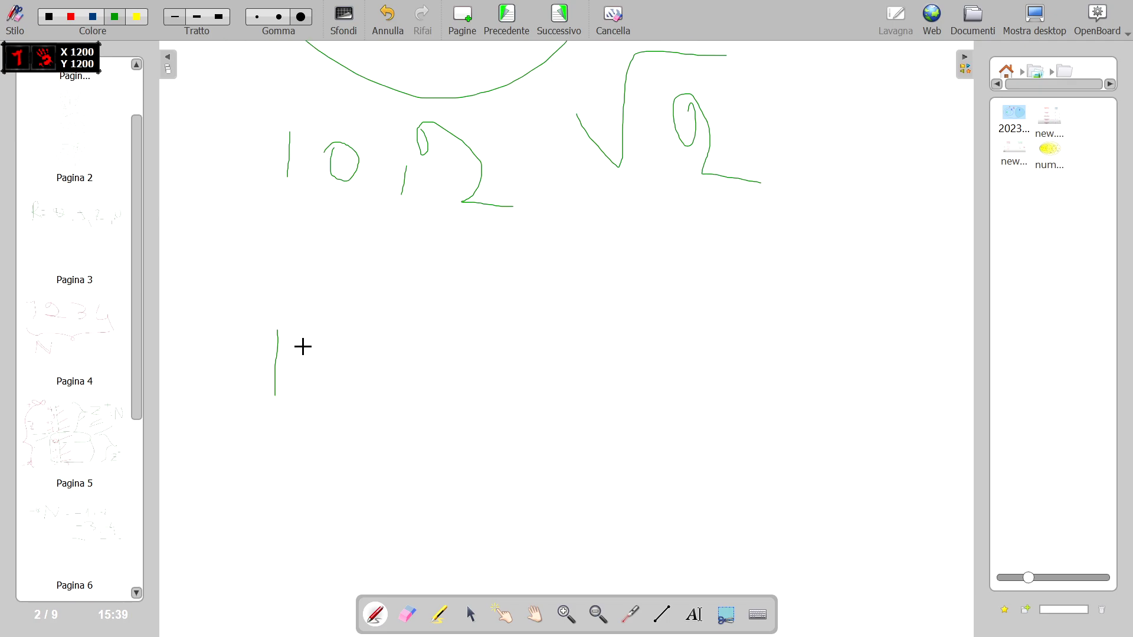
# Write 10,53333 with the repeating 3s on the next line
pyautogui.moveTo(304, 347); pyautogui.dragTo(301, 355)
pyautogui.moveTo(355, 378); pyautogui.dragTo(354, 410)
pyautogui.moveTo(381, 350); pyautogui.dragTo(400, 404)
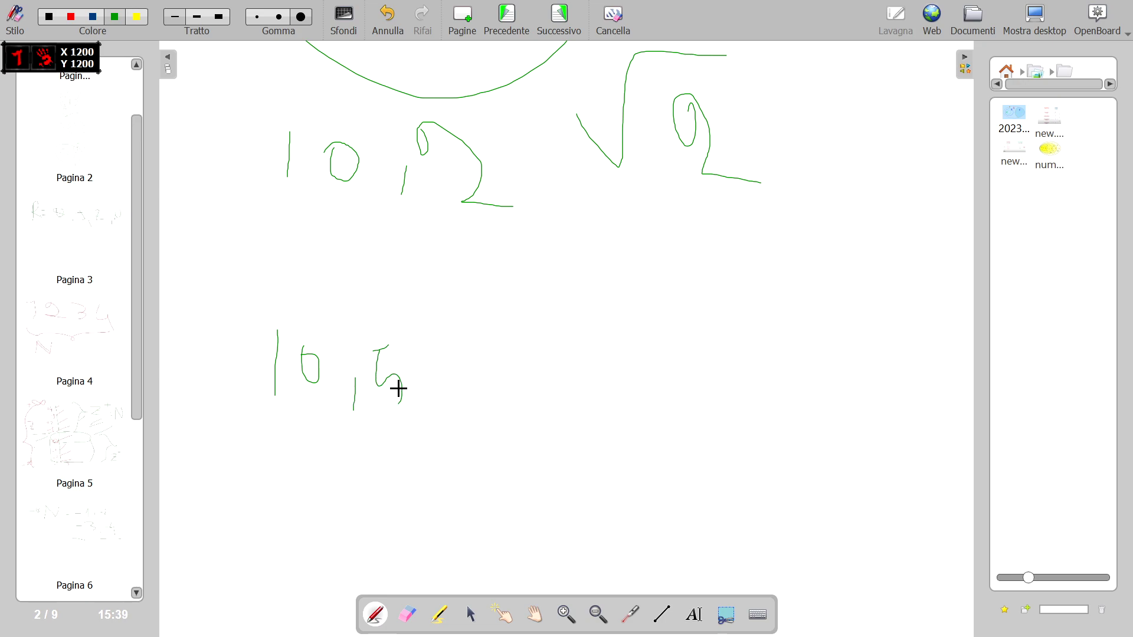
pyautogui.moveTo(451, 359)
pyautogui.mouseDown()
pyautogui.moveTo(494, 383)
pyautogui.moveTo(480, 435)
pyautogui.mouseUp()
pyautogui.moveTo(516, 363)
pyautogui.mouseDown()
pyautogui.moveTo(571, 412)
pyautogui.moveTo(566, 457)
pyautogui.mouseUp()
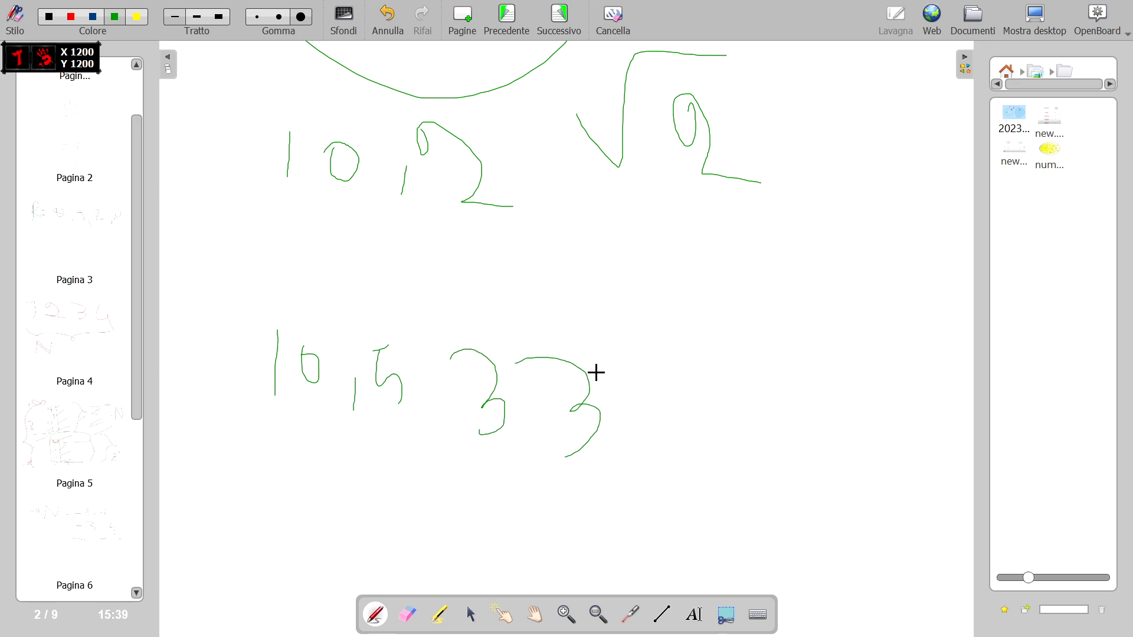
pyautogui.moveTo(599, 369); pyautogui.dragTo(674, 462)
pyautogui.moveTo(693, 373)
pyautogui.mouseDown()
pyautogui.moveTo(732, 384)
pyautogui.moveTo(735, 454)
pyautogui.mouseUp()
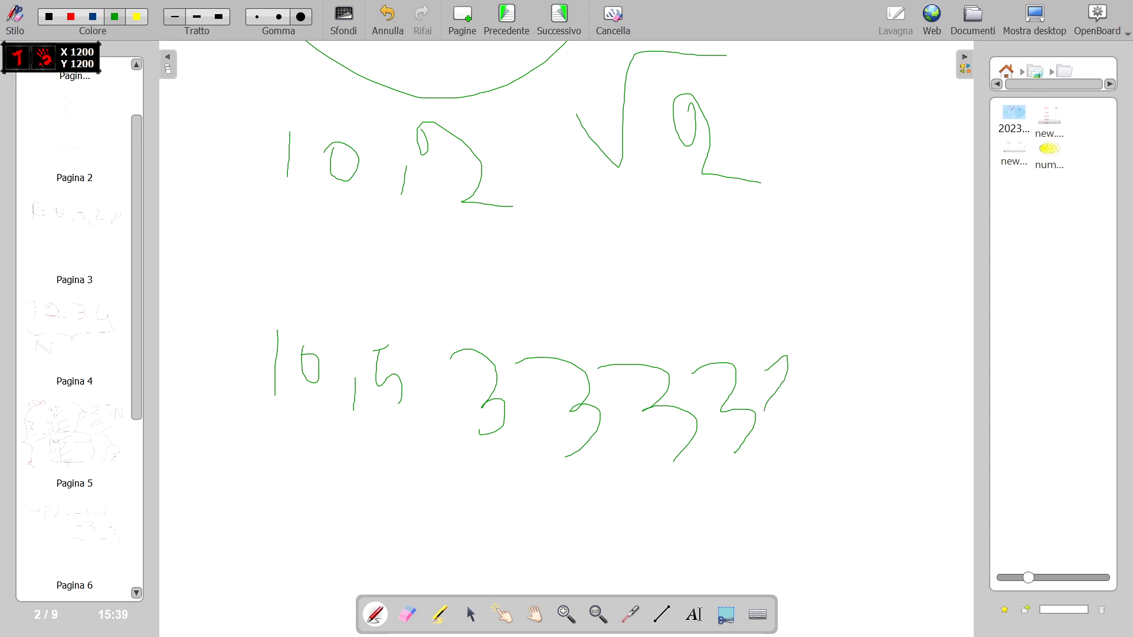
pyautogui.moveTo(765, 410); pyautogui.dragTo(806, 462)
# Write the periodic form 10,53 with a bar over the 3 beneath it
pyautogui.moveTo(258, 491); pyautogui.dragTo(260, 532)
pyautogui.moveTo(380, 525); pyautogui.dragTo(408, 554)
pyautogui.moveTo(452, 504); pyautogui.dragTo(506, 546)
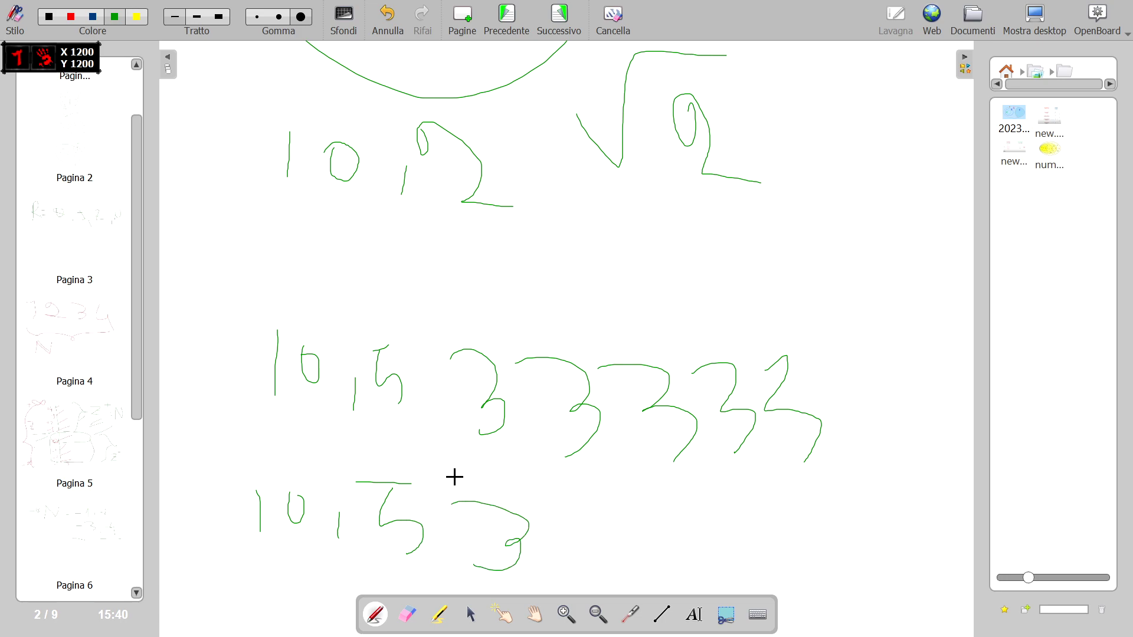
pyautogui.moveTo(537, 477)
pyautogui.mouseDown()
pyautogui.moveTo(454, 480)
pyautogui.moveTo(479, 480)
pyautogui.mouseUp()
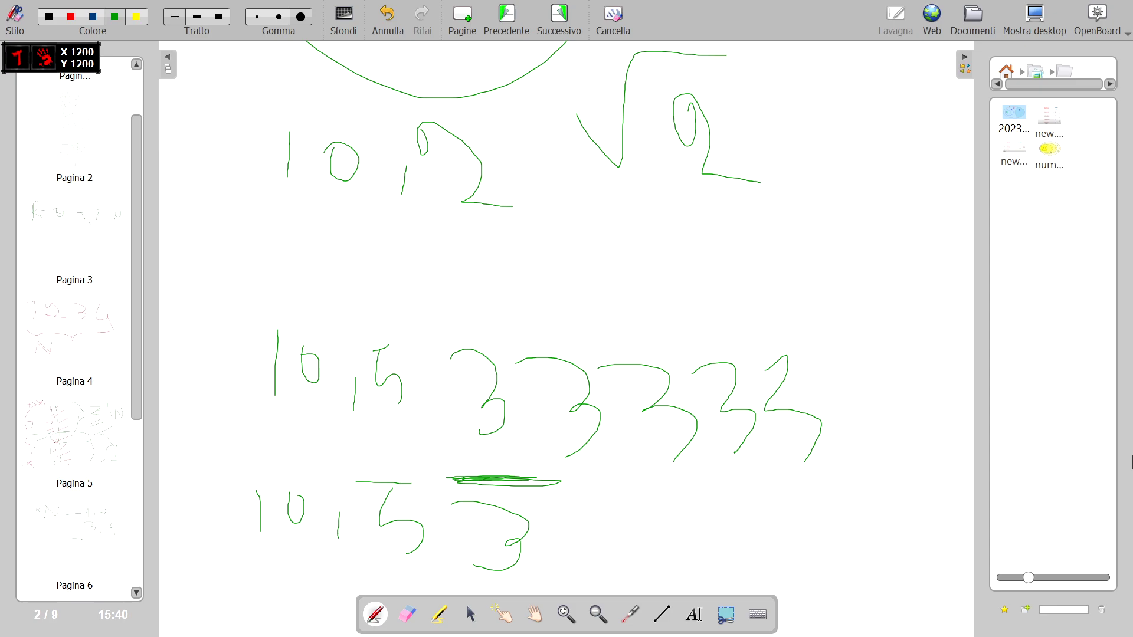
# Scroll back up, return to page 1, and scroll through it to a blank area
pyautogui.scroll(5, 570, 277)
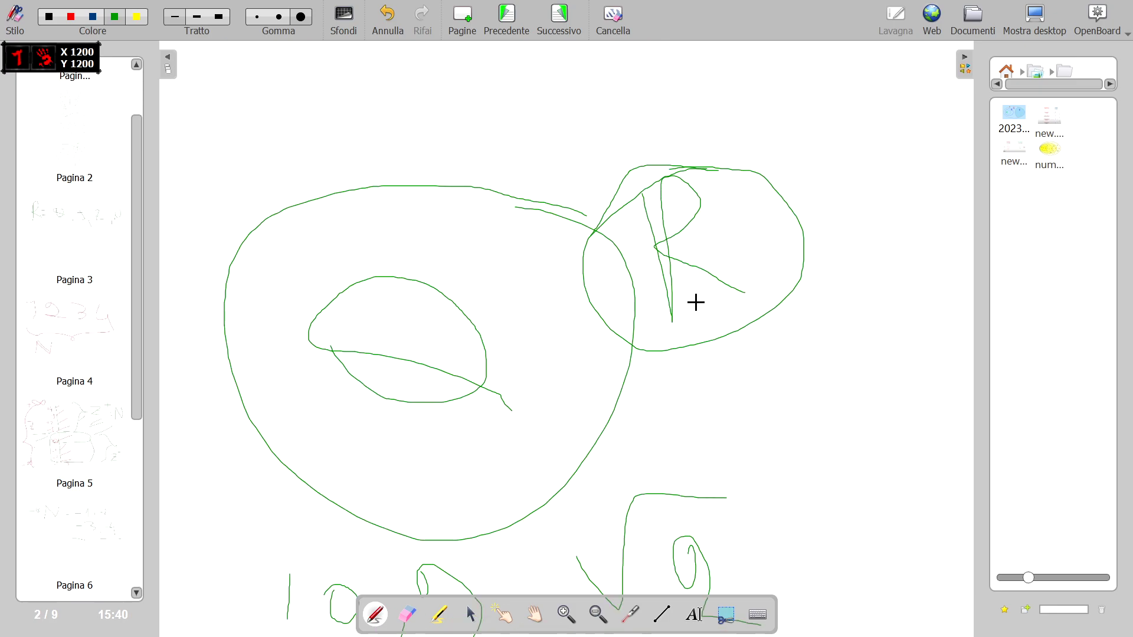
pyautogui.scroll(10, 187, 189)
pyautogui.scroll(2, 102, 166)
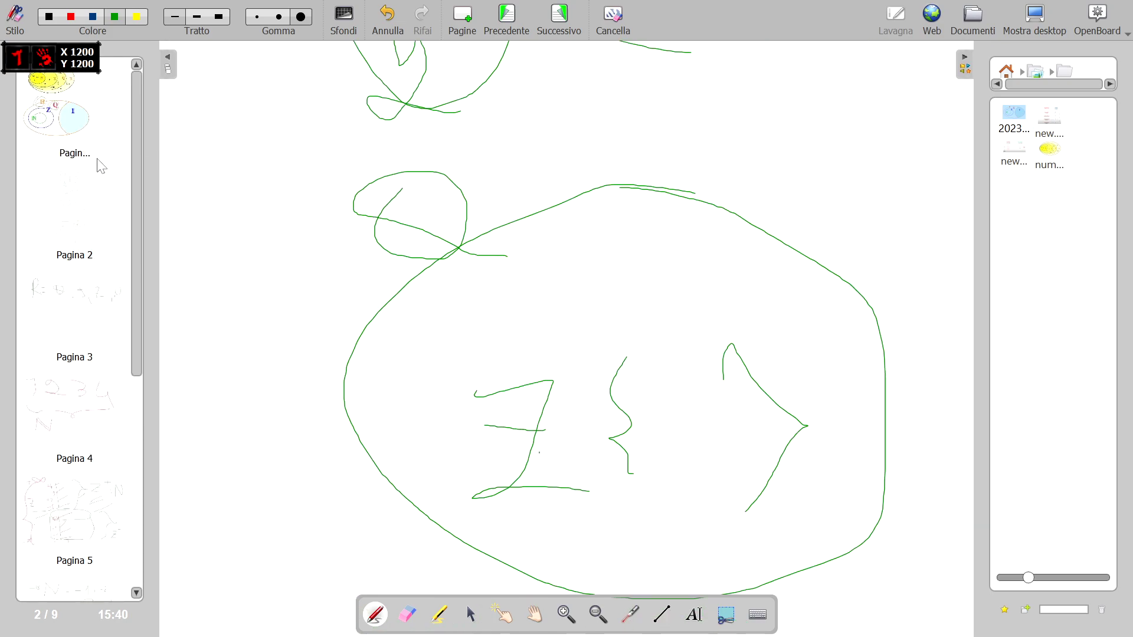
pyautogui.click(102, 160)
pyautogui.scroll(6, 468, 241)
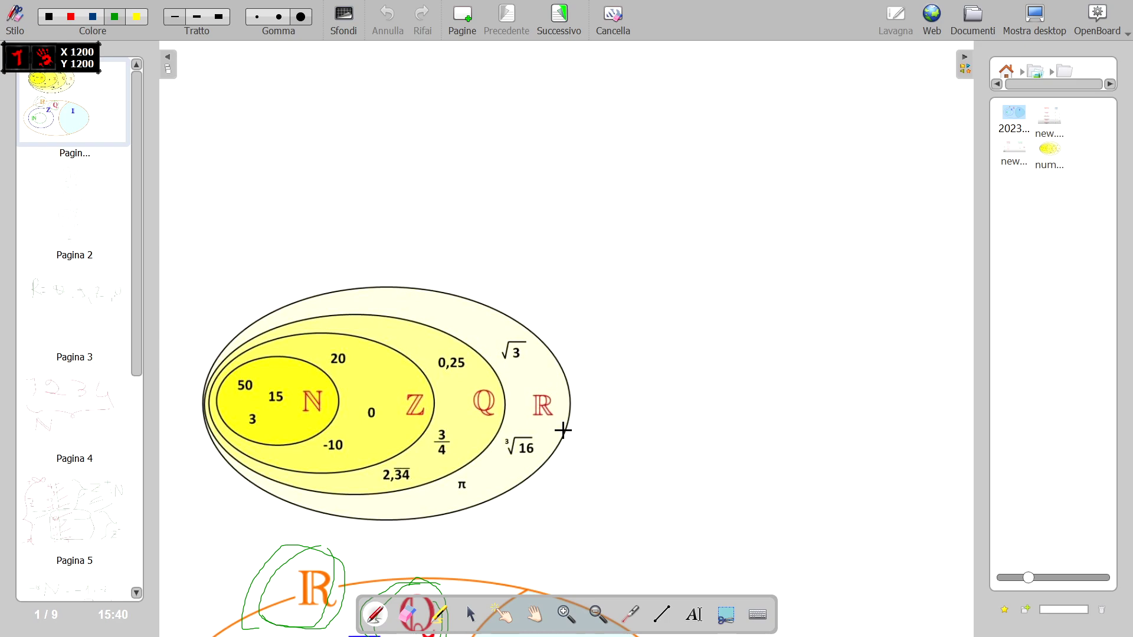
pyautogui.scroll(-2, 565, 420)
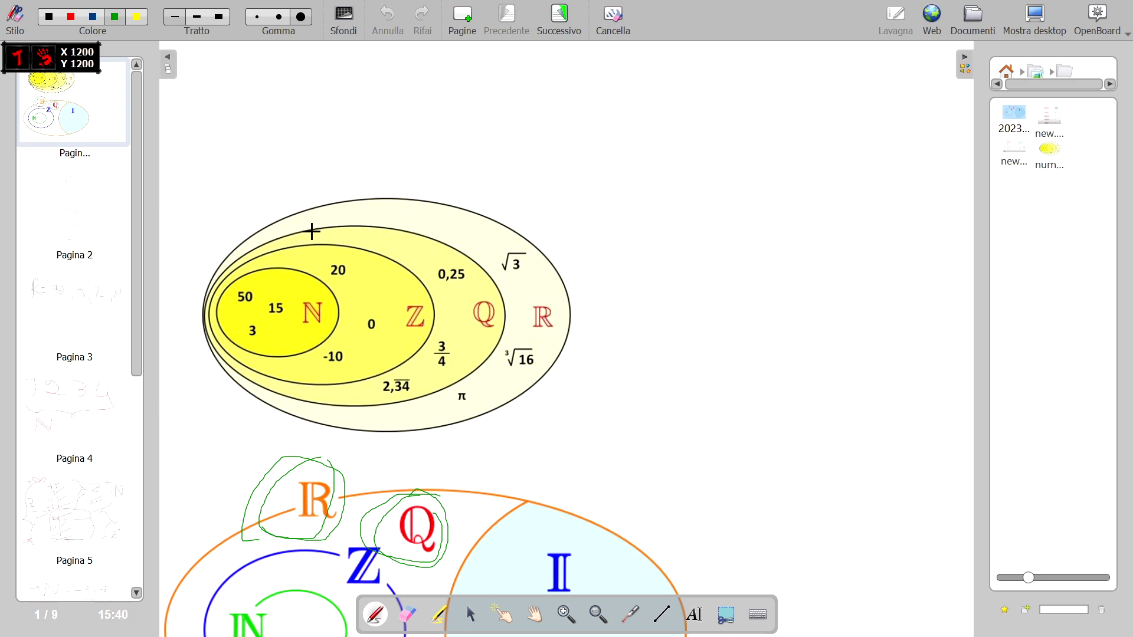
pyautogui.scroll(-1, 423, 274)
pyautogui.scroll(-2, 477, 357)
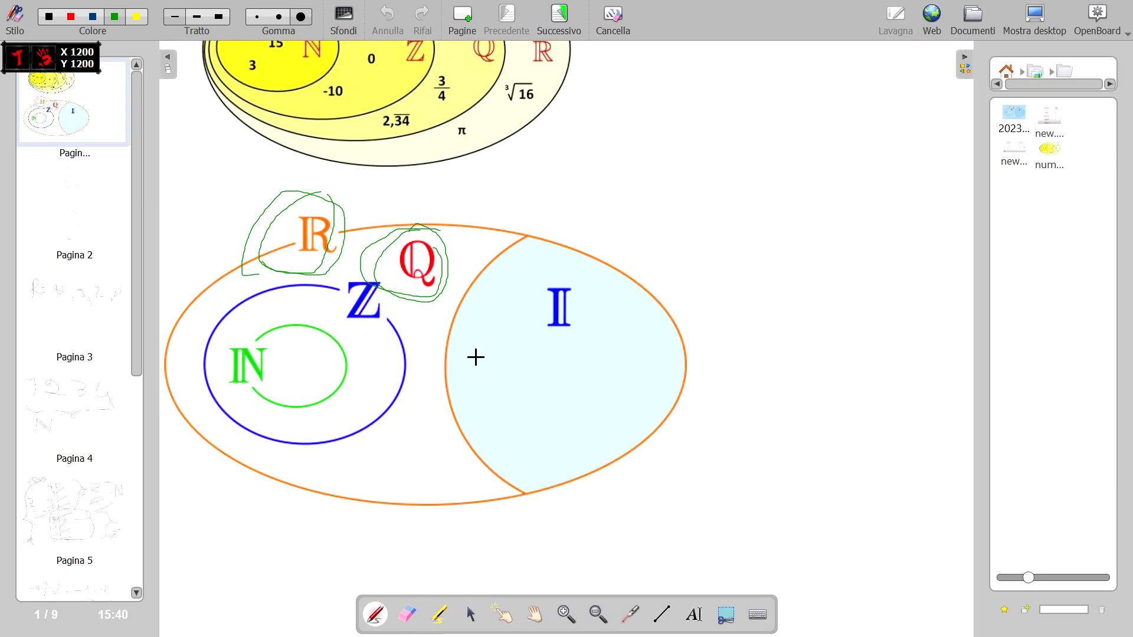
pyautogui.scroll(2, 419, 323)
pyautogui.scroll(-2, 410, 342)
pyautogui.scroll(-5, 427, 354)
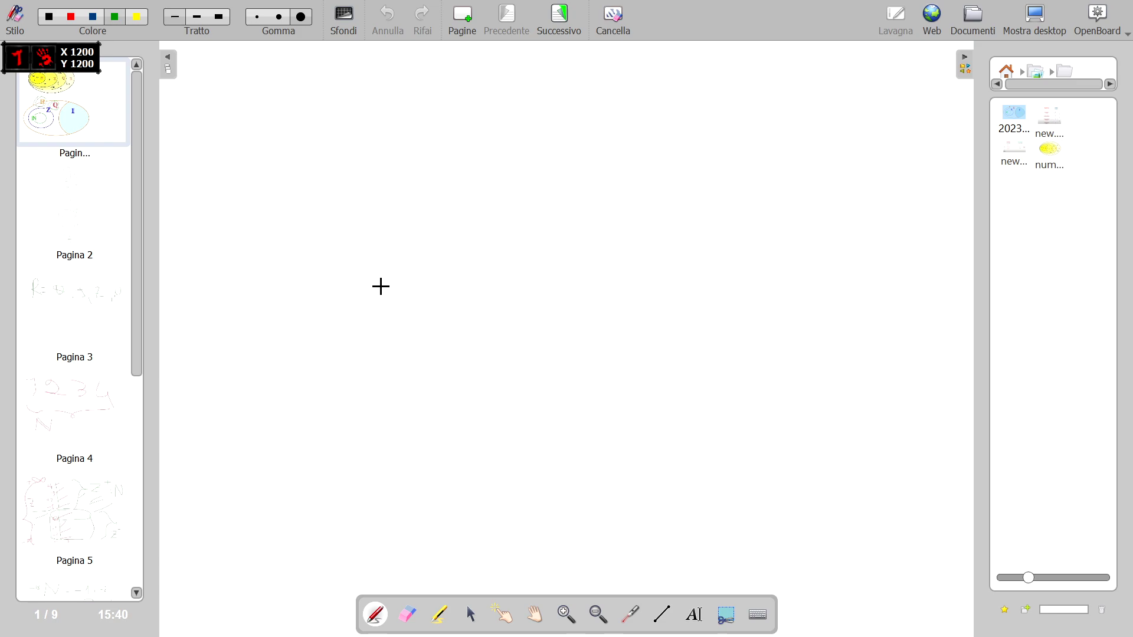
# Handwrite Z = Insieme in green on the blank area of page 1
pyautogui.scroll(4, 376, 265)
pyautogui.scroll(-4, 336, 289)
pyautogui.moveTo(250, 169); pyautogui.dragTo(317, 277)
pyautogui.moveTo(265, 216)
pyautogui.mouseDown()
pyautogui.moveTo(348, 219)
pyautogui.moveTo(374, 240)
pyautogui.mouseUp()
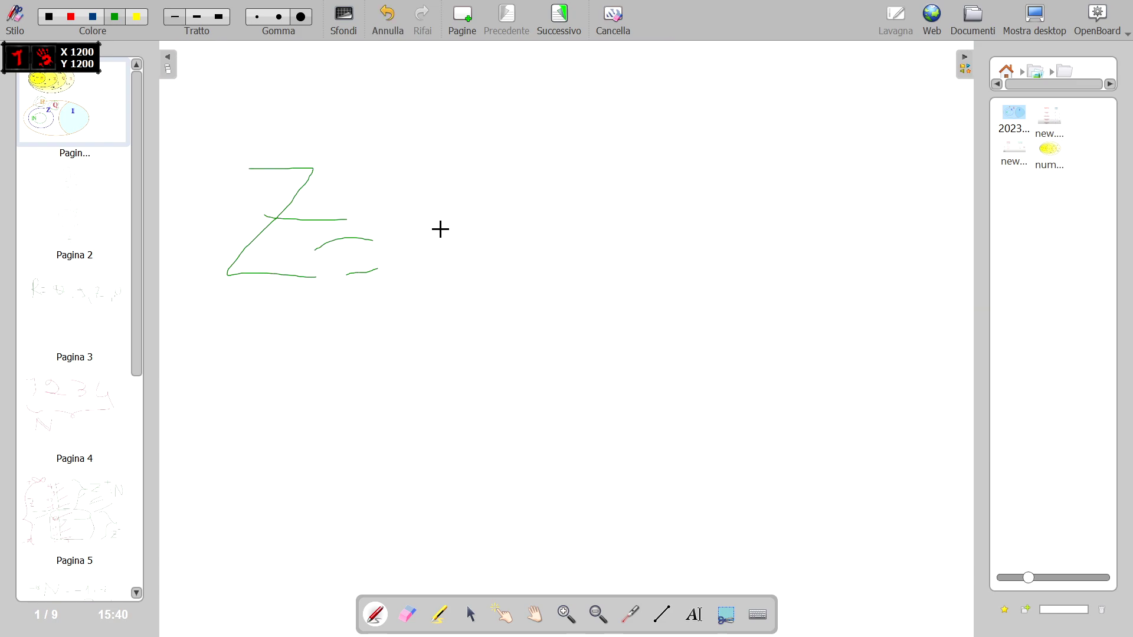
pyautogui.moveTo(444, 204); pyautogui.dragTo(446, 255)
pyautogui.moveTo(457, 272); pyautogui.dragTo(423, 290)
pyautogui.moveTo(416, 207); pyautogui.dragTo(451, 187)
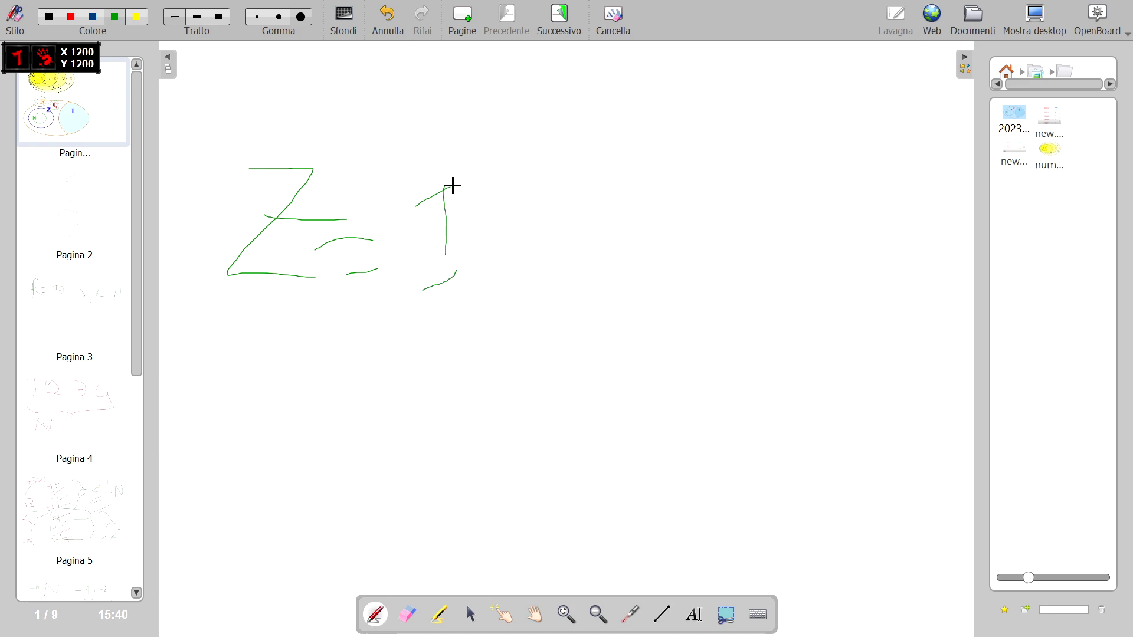
pyautogui.moveTo(464, 250); pyautogui.dragTo(470, 279)
pyautogui.moveTo(583, 255); pyautogui.dragTo(651, 291)
# Continue the line with "di numeri Interi"
pyautogui.moveTo(716, 248)
pyautogui.mouseDown()
pyautogui.moveTo(718, 195)
pyautogui.moveTo(766, 276)
pyautogui.mouseUp()
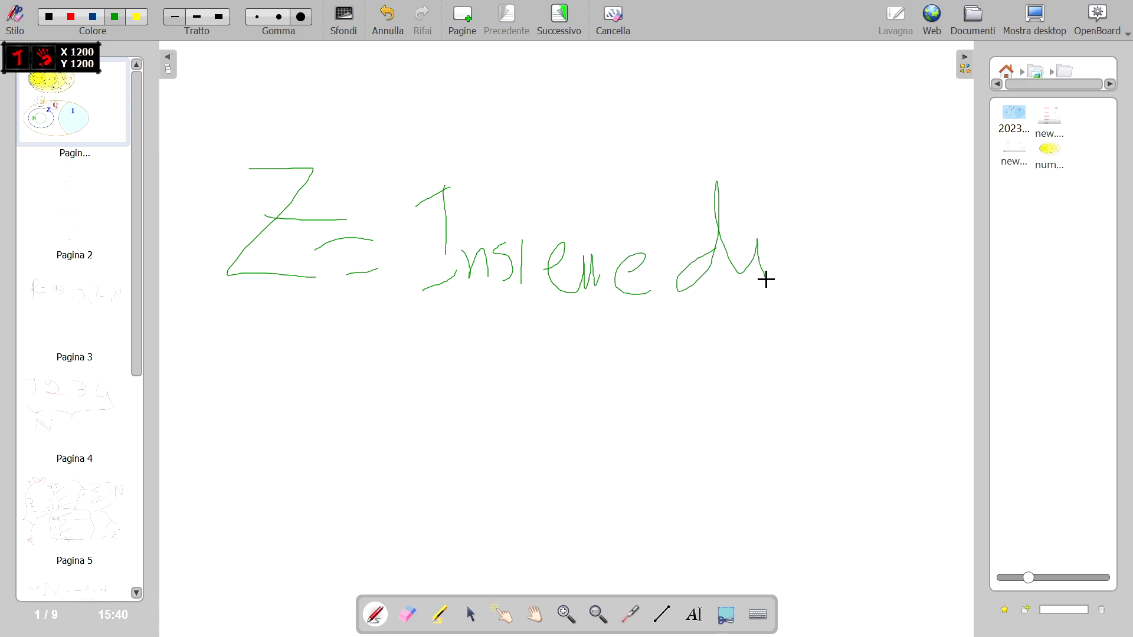
pyautogui.moveTo(822, 252); pyautogui.dragTo(832, 281)
pyautogui.moveTo(845, 249)
pyautogui.mouseDown()
pyautogui.moveTo(845, 272)
pyautogui.moveTo(860, 249)
pyautogui.mouseUp()
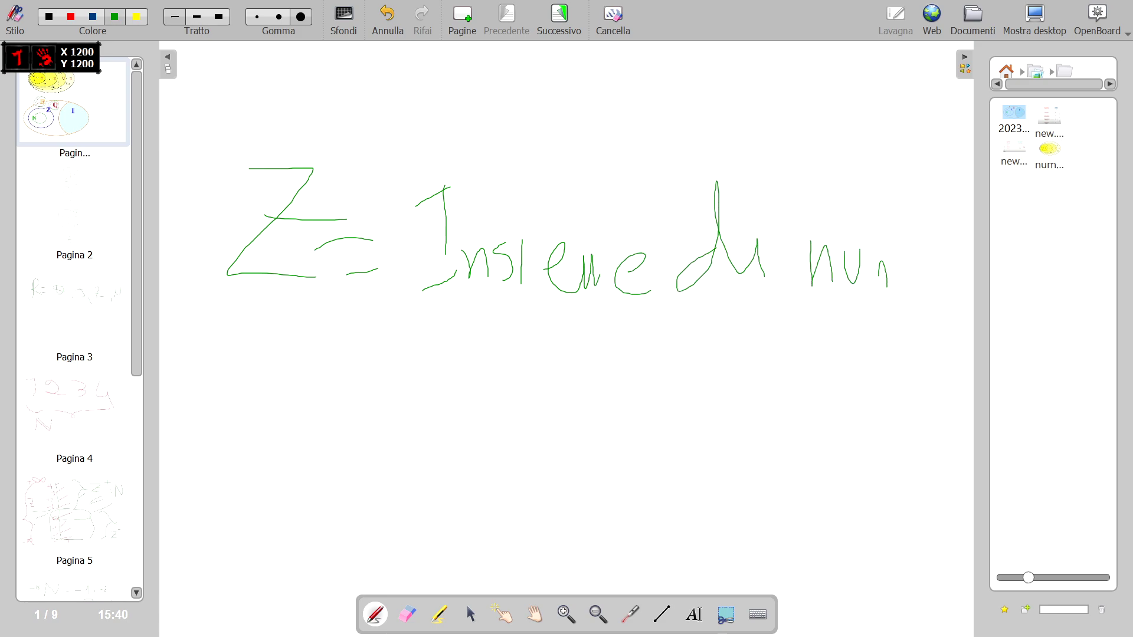
pyautogui.moveTo(615, 361); pyautogui.dragTo(671, 366)
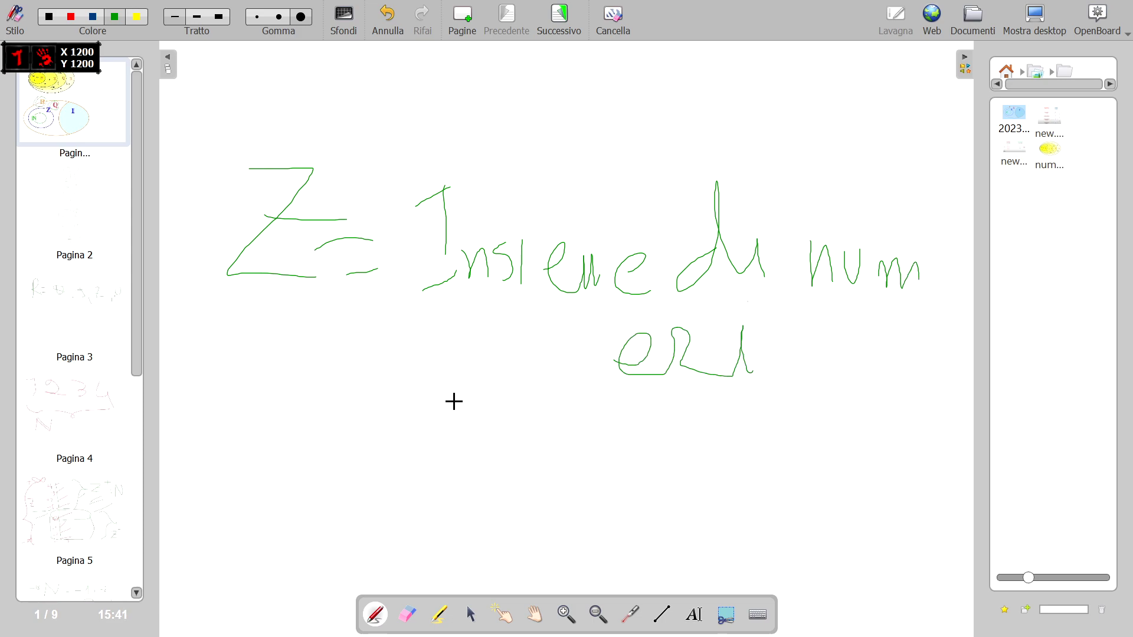
pyautogui.moveTo(419, 359); pyautogui.dragTo(419, 452)
pyautogui.moveTo(395, 379); pyautogui.dragTo(491, 372)
pyautogui.moveTo(472, 446)
pyautogui.mouseDown()
pyautogui.moveTo(509, 425)
pyautogui.moveTo(544, 478)
pyautogui.mouseUp()
pyautogui.moveTo(561, 382); pyautogui.dragTo(574, 481)
pyautogui.moveTo(554, 444); pyautogui.dragTo(593, 443)
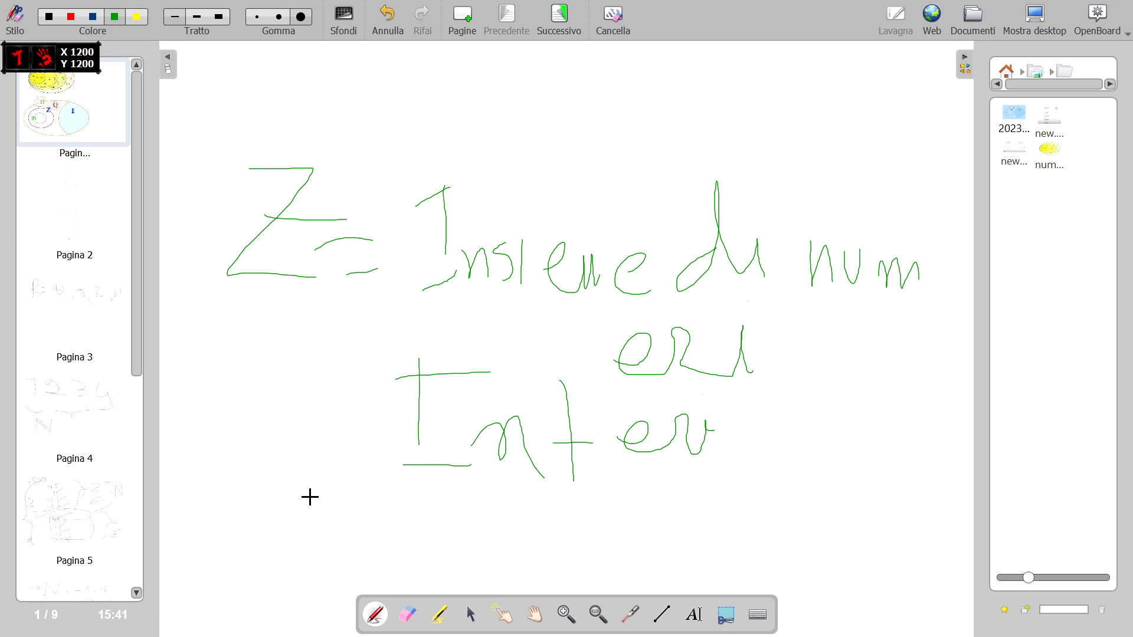
pyautogui.click(256, 394)
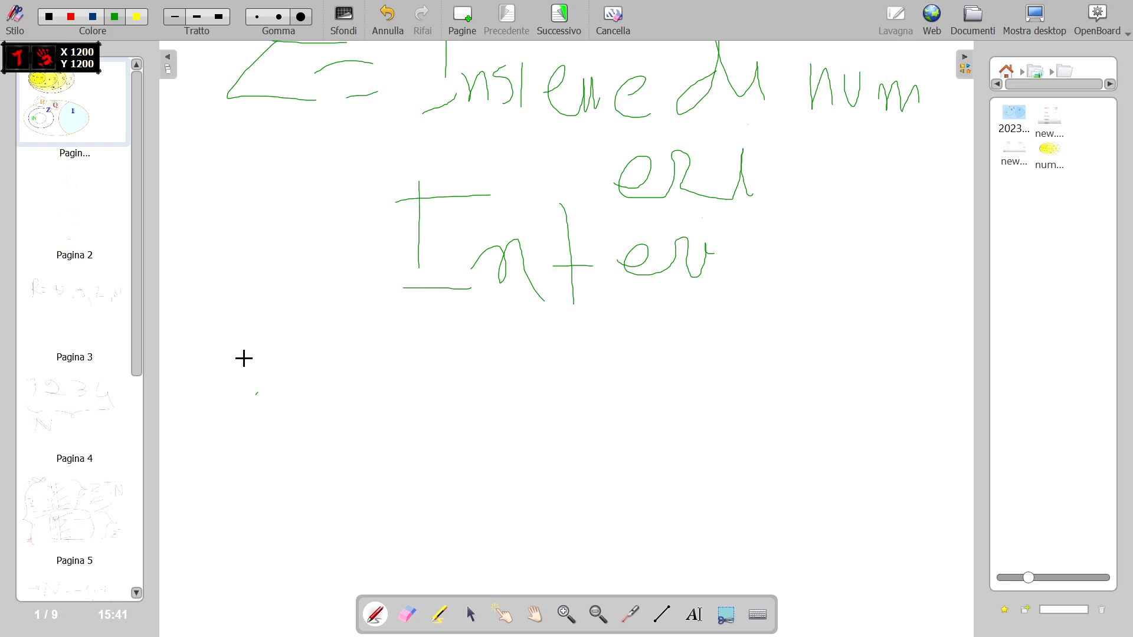
# Write N = Ins di num in green below the Z definition
pyautogui.moveTo(223, 388)
pyautogui.mouseDown()
pyautogui.moveTo(213, 467)
pyautogui.moveTo(310, 388)
pyautogui.moveTo(403, 421)
pyautogui.mouseUp()
pyautogui.moveTo(367, 442); pyautogui.dragTo(441, 451)
pyautogui.moveTo(474, 386); pyautogui.dragTo(471, 450)
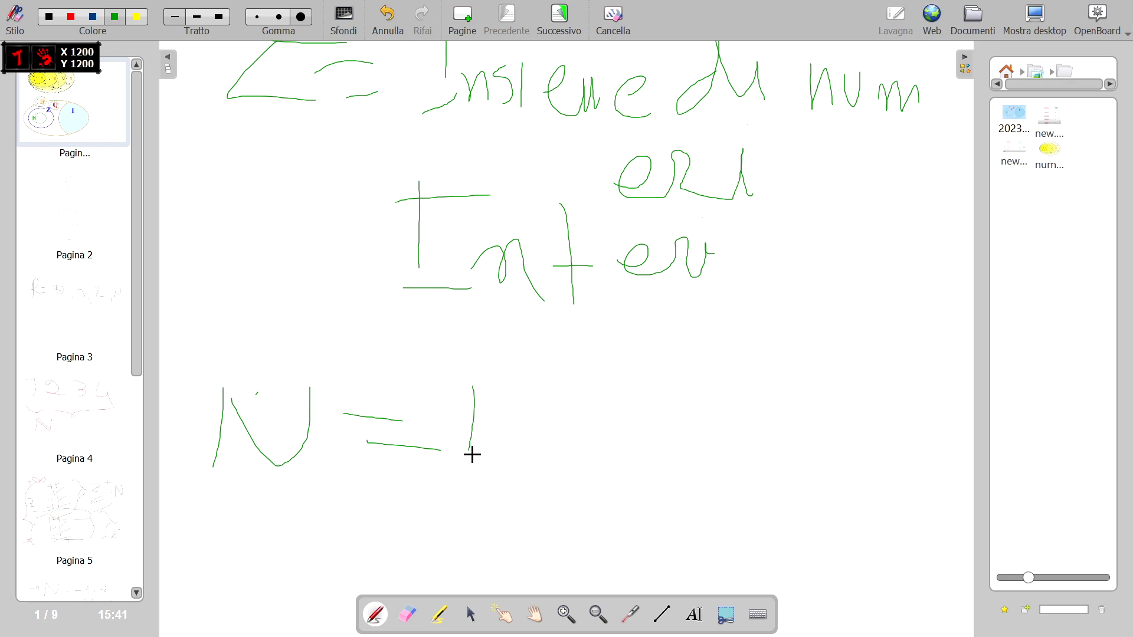
pyautogui.moveTo(555, 429); pyautogui.dragTo(552, 472)
pyautogui.click(634, 461)
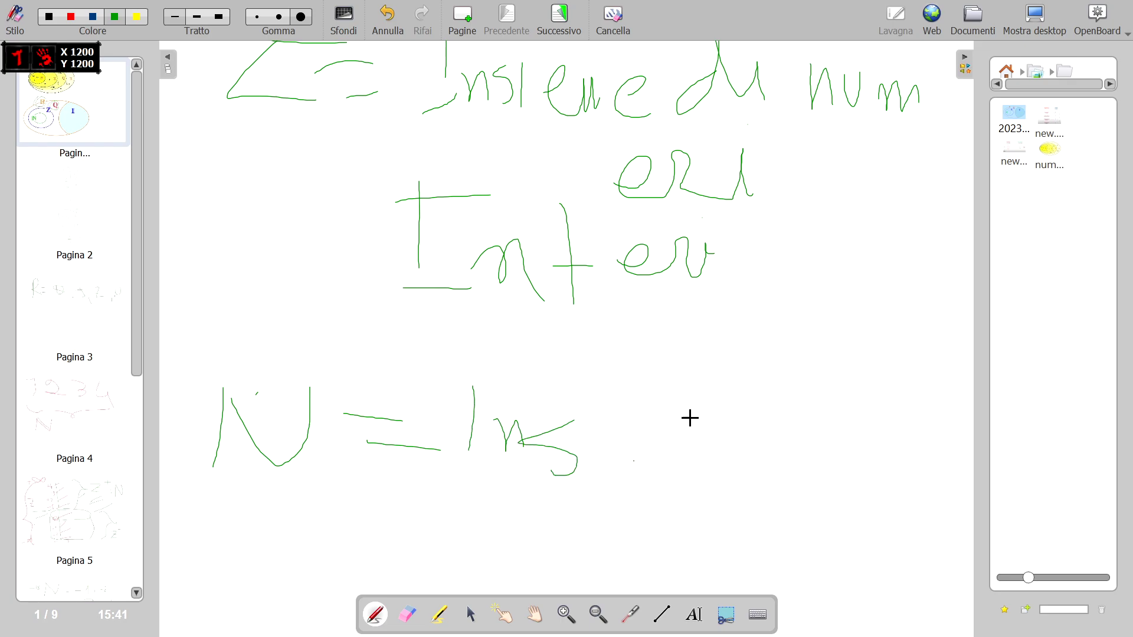
pyautogui.moveTo(682, 421); pyautogui.dragTo(716, 476)
pyautogui.moveTo(777, 408)
pyautogui.mouseDown()
pyautogui.moveTo(841, 442)
pyautogui.moveTo(844, 419)
pyautogui.mouseUp()
pyautogui.moveTo(864, 422); pyautogui.dragTo(880, 477)
pyautogui.moveTo(864, 421); pyautogui.dragTo(886, 473)
pyautogui.moveTo(942, 432)
pyautogui.mouseDown()
pyautogui.moveTo(936, 475)
pyautogui.moveTo(973, 484)
pyautogui.mouseUp()
# Write NATURAL on the line beneath to complete the N definition
pyautogui.moveTo(417, 549)
pyautogui.mouseDown()
pyautogui.moveTo(409, 514)
pyautogui.moveTo(467, 513)
pyautogui.moveTo(534, 492)
pyautogui.moveTo(587, 559)
pyautogui.mouseUp()
pyautogui.moveTo(520, 536); pyautogui.dragTo(594, 543)
pyautogui.moveTo(602, 513)
pyautogui.mouseDown()
pyautogui.moveTo(622, 563)
pyautogui.moveTo(631, 505)
pyautogui.mouseUp()
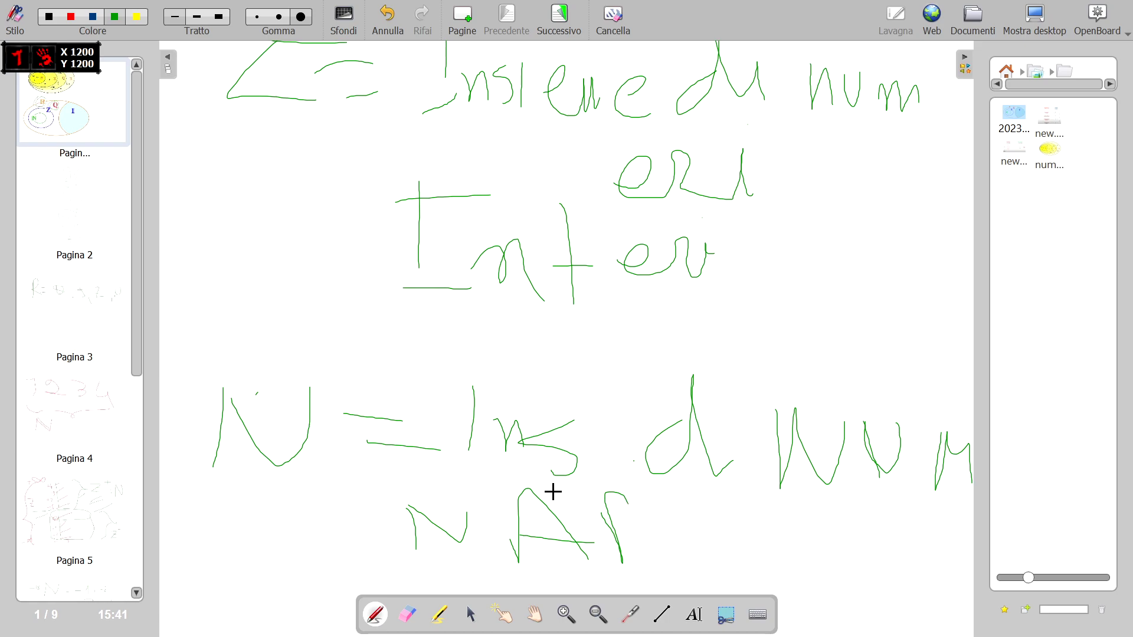
pyautogui.moveTo(552, 498)
pyautogui.mouseDown()
pyautogui.moveTo(710, 505)
pyautogui.moveTo(750, 571)
pyautogui.mouseUp()
pyautogui.moveTo(739, 495); pyautogui.dragTo(791, 561)
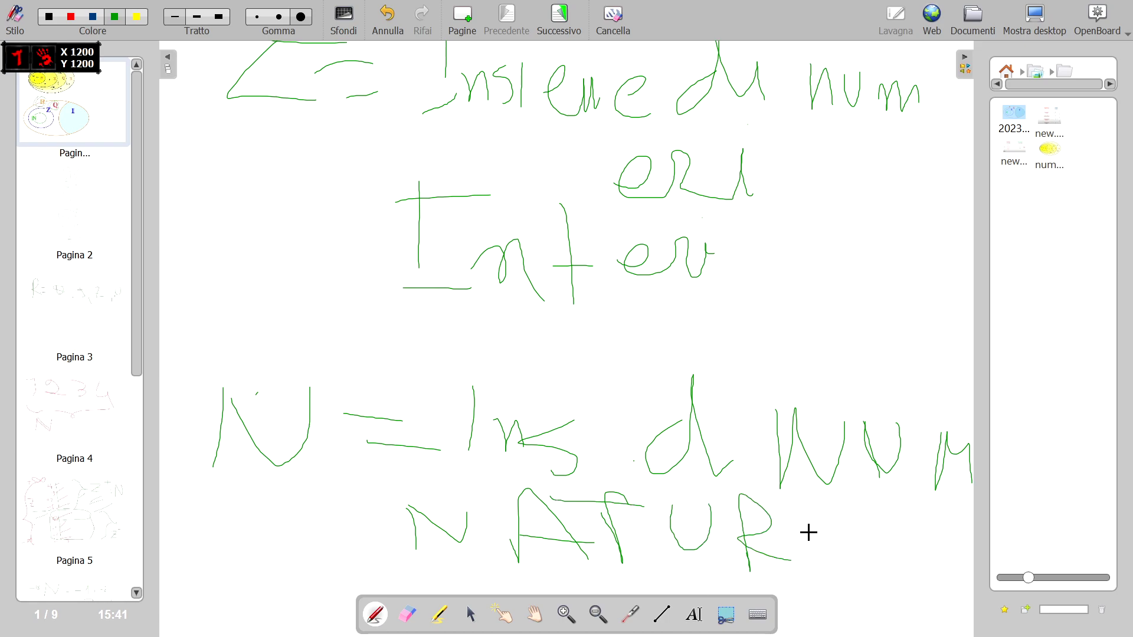
pyautogui.moveTo(807, 516)
pyautogui.mouseDown()
pyautogui.moveTo(807, 547)
pyautogui.moveTo(826, 562)
pyautogui.mouseUp()
pyautogui.moveTo(841, 517); pyautogui.dragTo(862, 567)
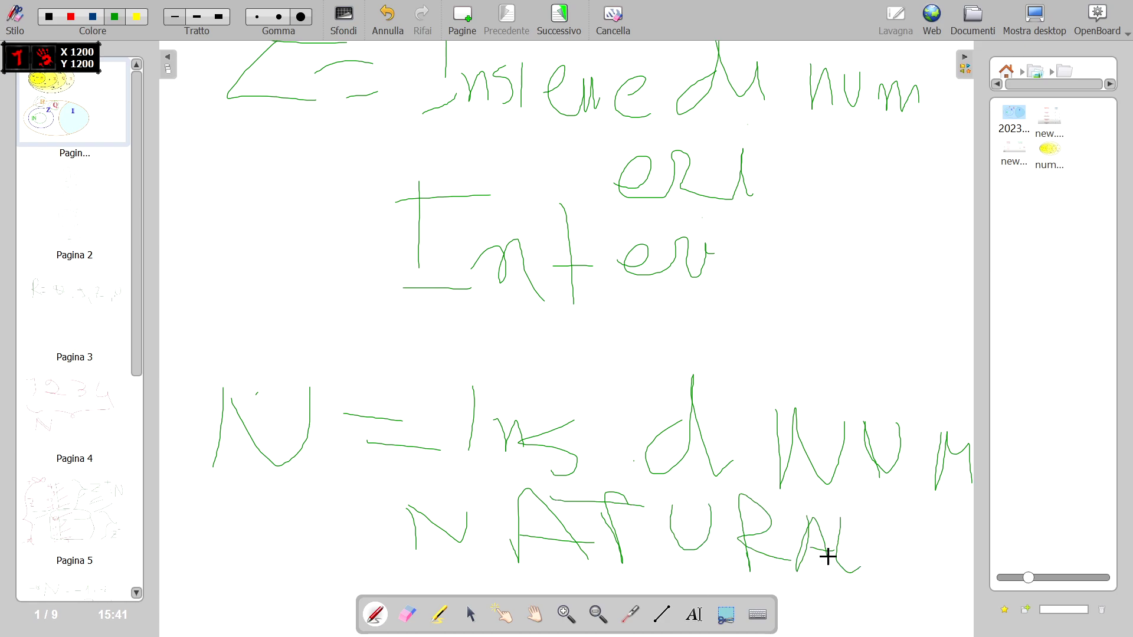
pyautogui.scroll(-8, 445, 498)
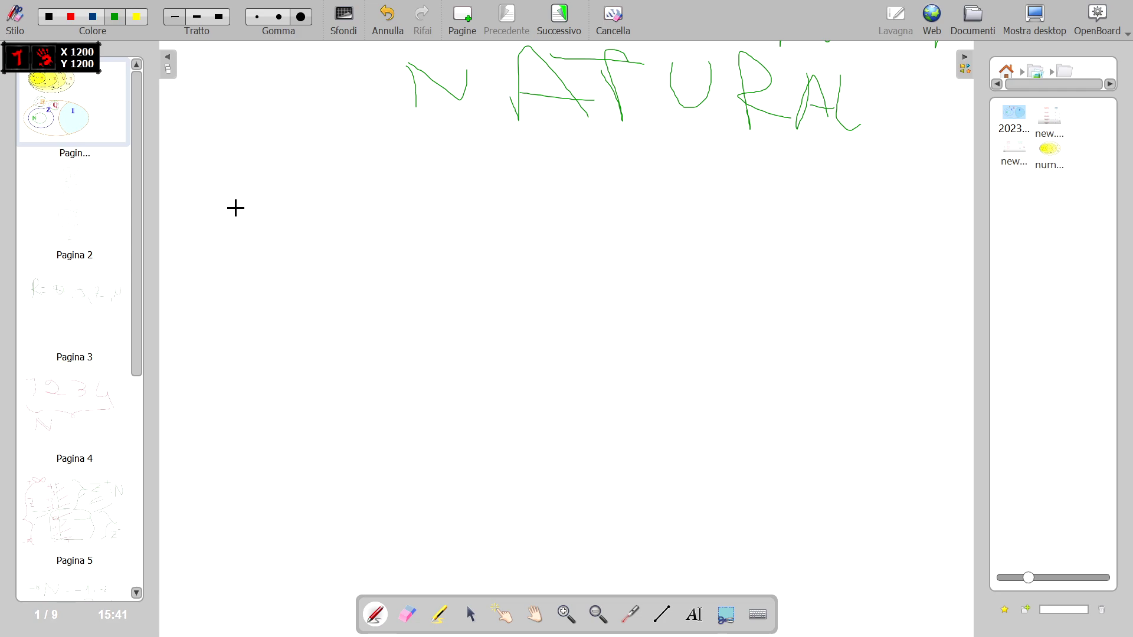
pyautogui.scroll(-5, 86, 410)
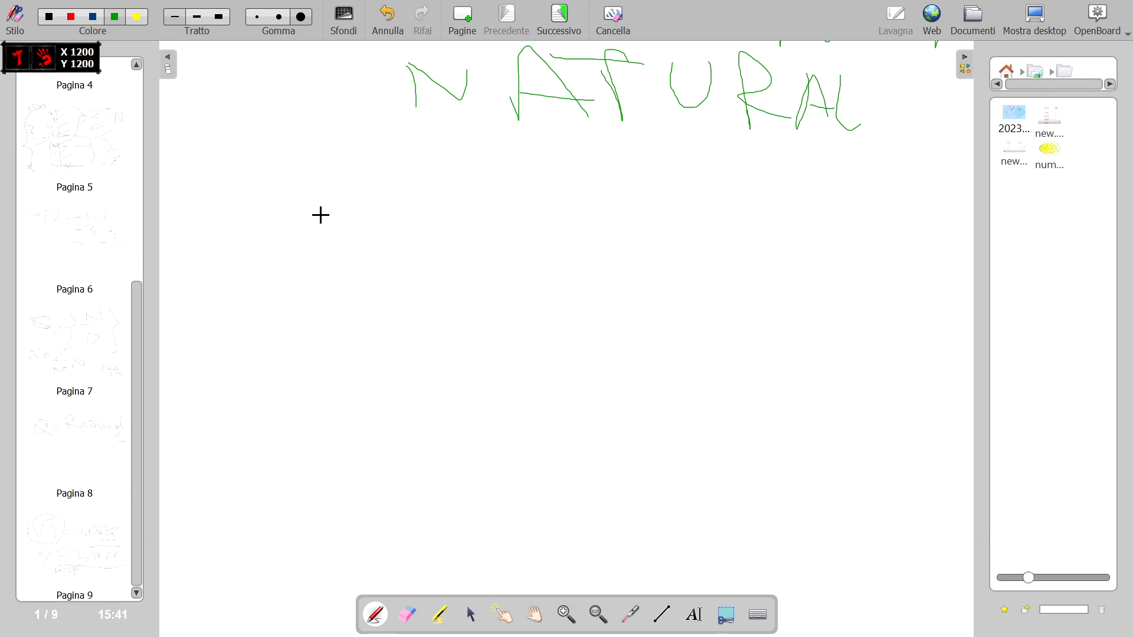
# Add a new page after page 1 and sketch a green 'Q ='
pyautogui.click(464, 19)
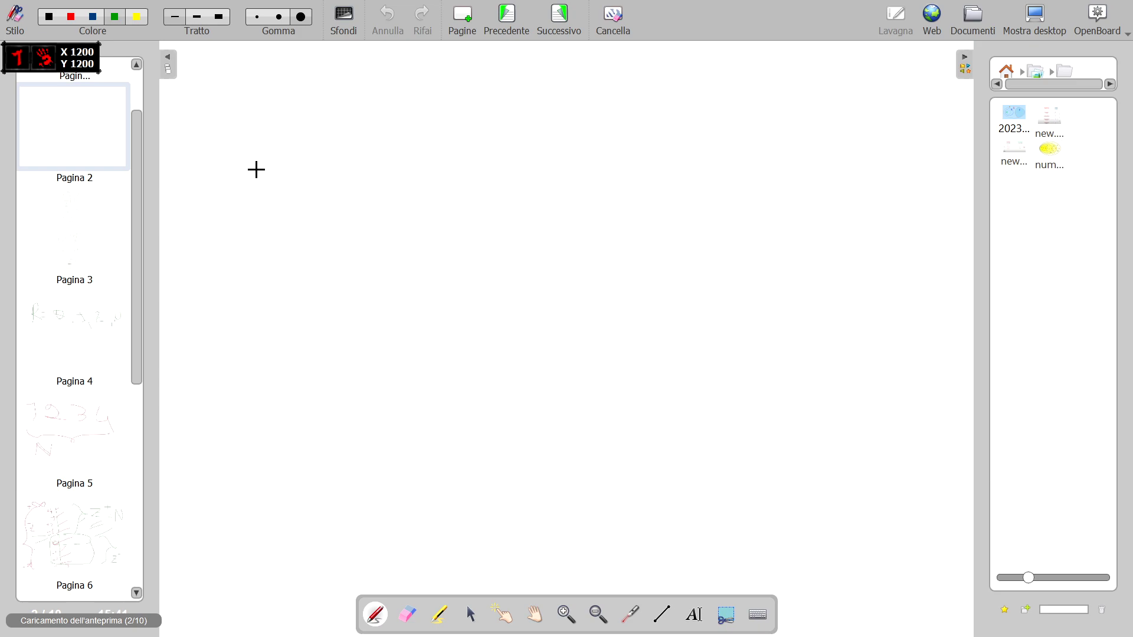
pyautogui.moveTo(268, 145)
pyautogui.mouseDown()
pyautogui.moveTo(299, 237)
pyautogui.moveTo(419, 238)
pyautogui.mouseUp()
pyautogui.moveTo(409, 183)
pyautogui.mouseDown()
pyautogui.moveTo(464, 191)
pyautogui.moveTo(478, 217)
pyautogui.mouseUp()
# Browse the page thumbnails, showing page 2, then page 3, then page 2 again
pyautogui.scroll(3, 180, 334)
pyautogui.scroll(2, 114, 311)
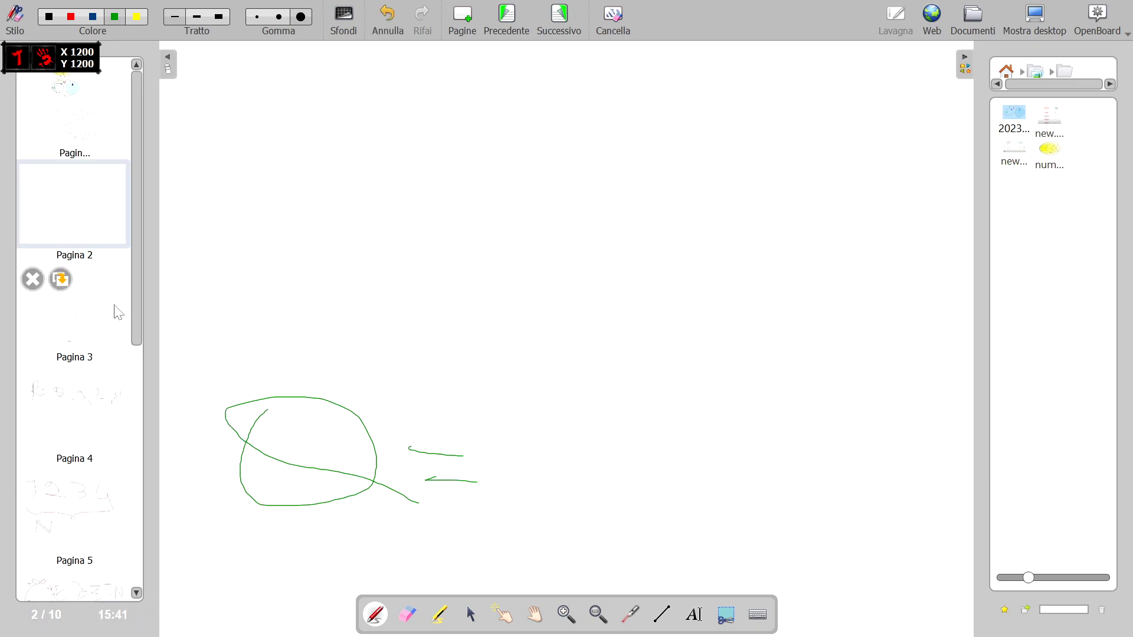
pyautogui.click(89, 197)
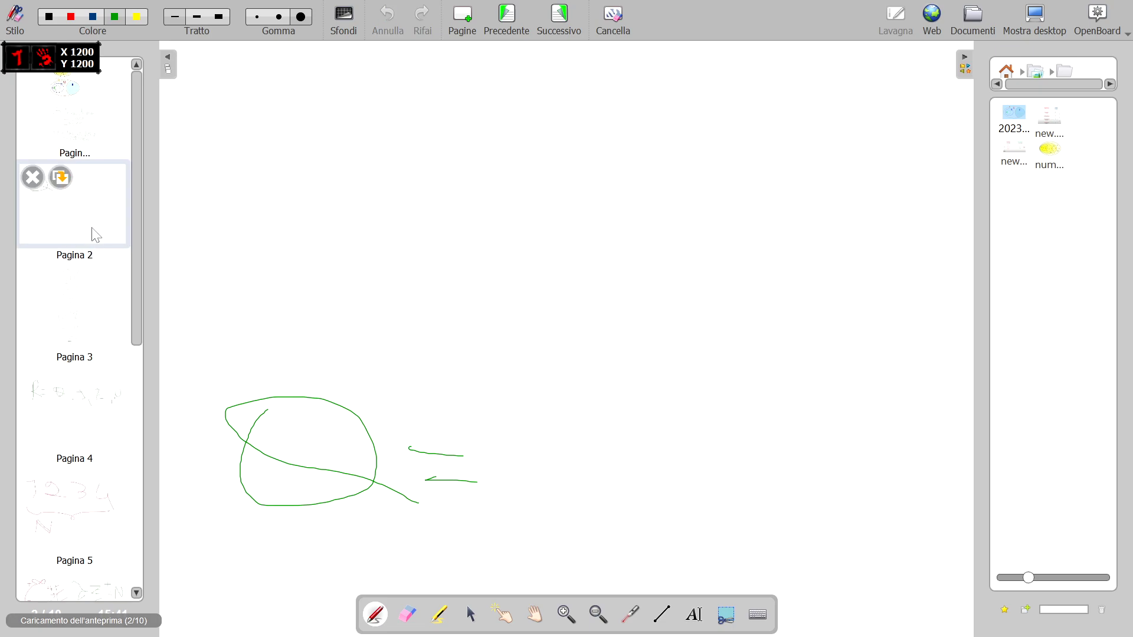
pyautogui.click(83, 306)
pyautogui.scroll(3, 331, 350)
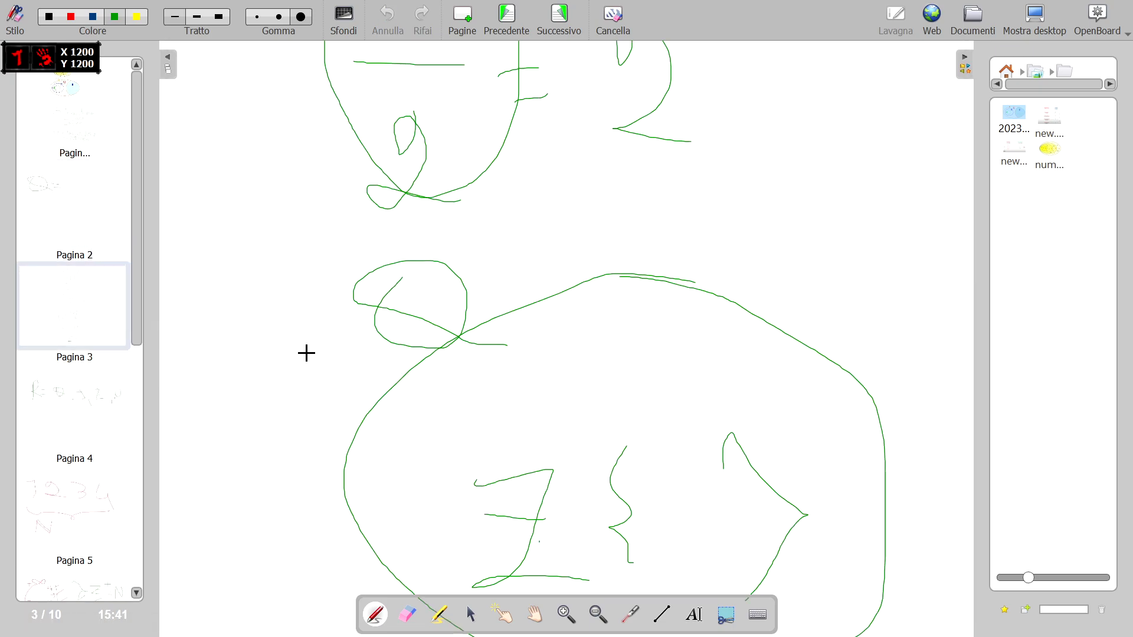
pyautogui.scroll(3, 378, 349)
pyautogui.moveTo(105, 174)
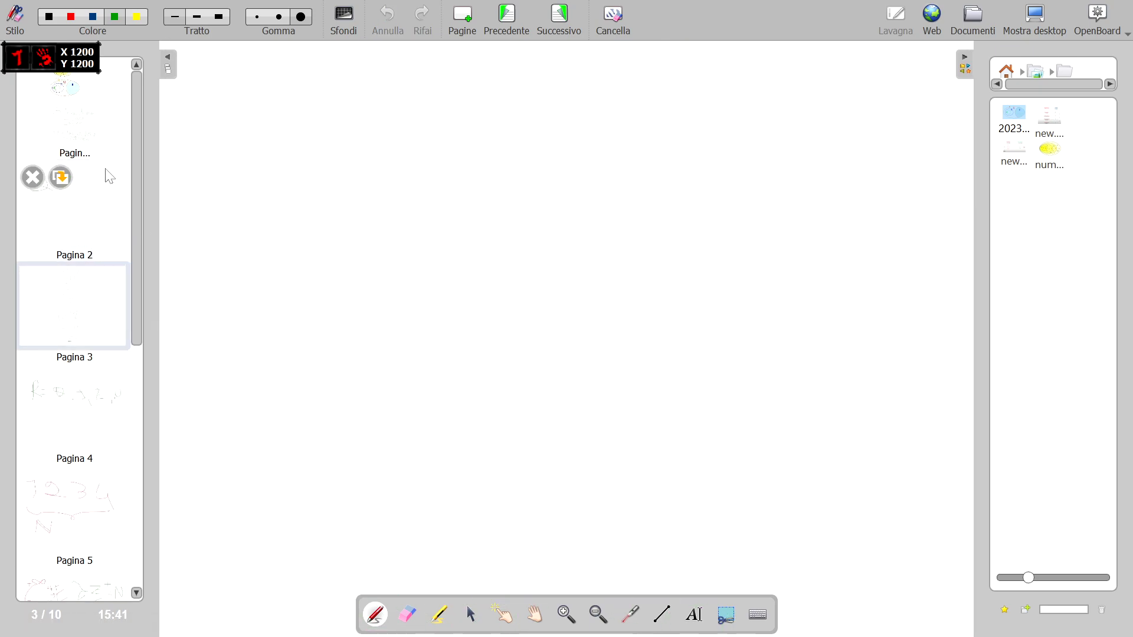
pyautogui.click(80, 197)
# Scroll the thumbnail list and move through pages 4 and 3
pyautogui.scroll(3, 307, 319)
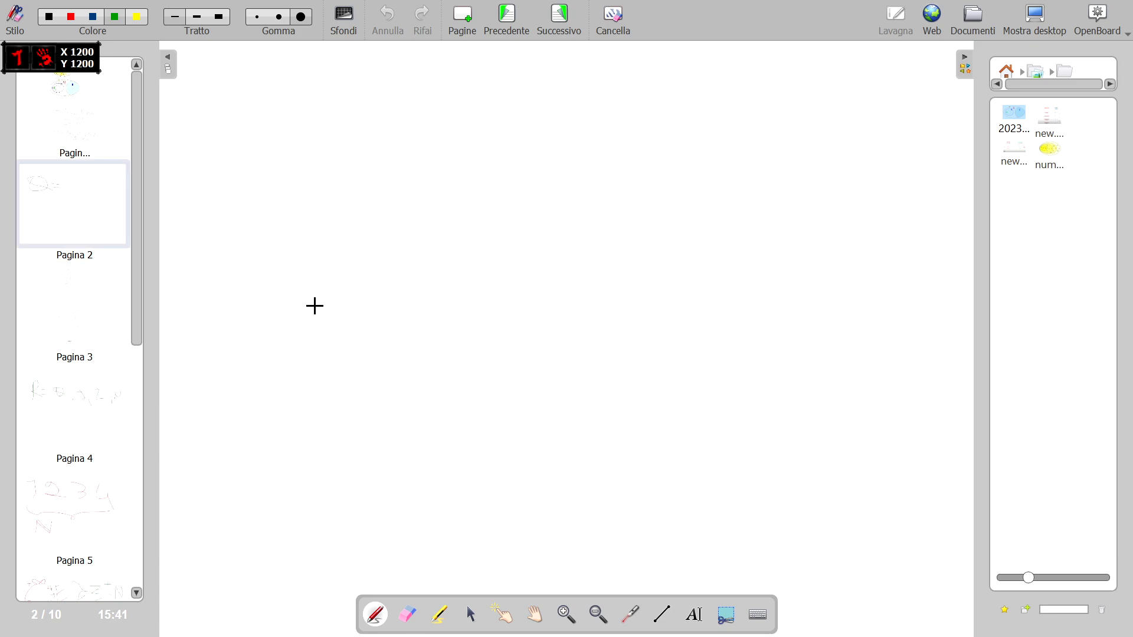
pyautogui.scroll(-3, 321, 309)
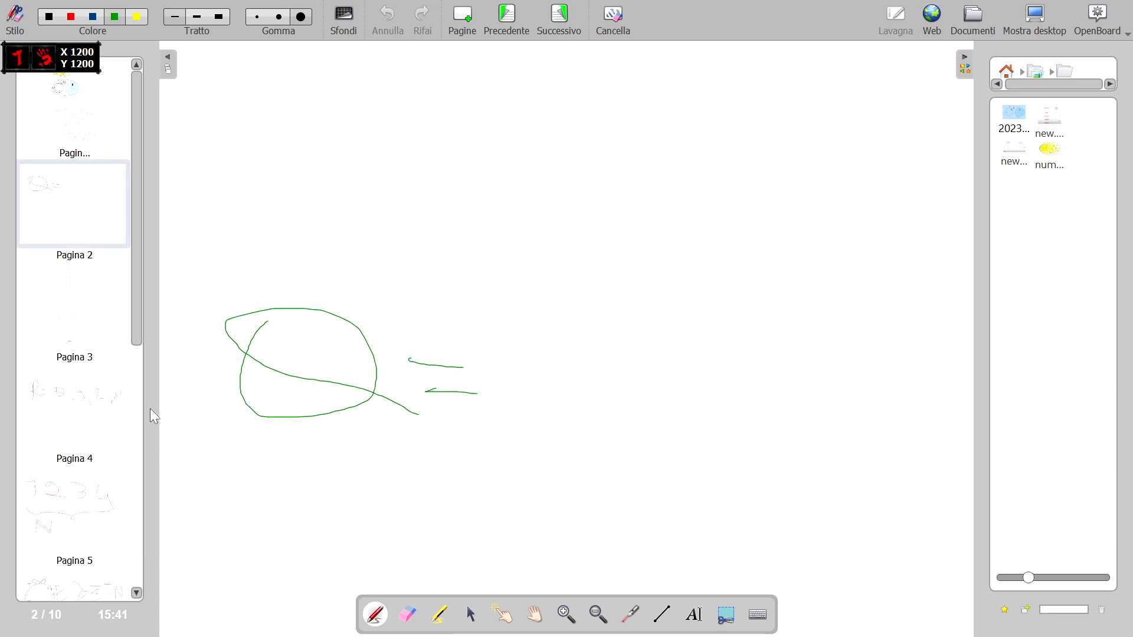
pyautogui.click(71, 405)
pyautogui.click(89, 319)
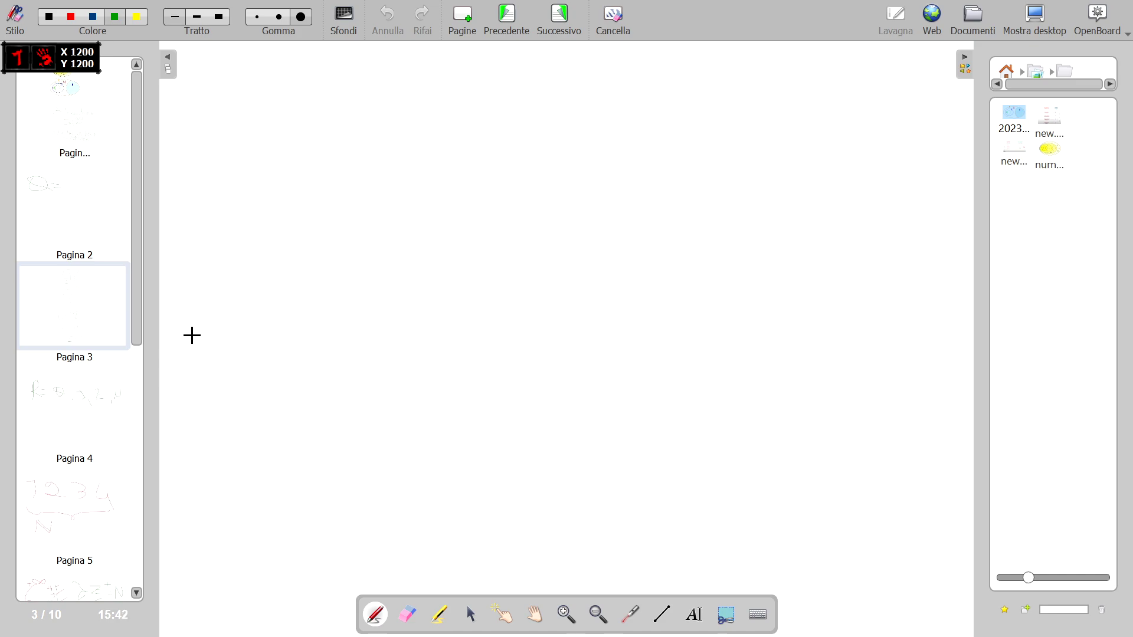
pyautogui.scroll(-5, 77, 472)
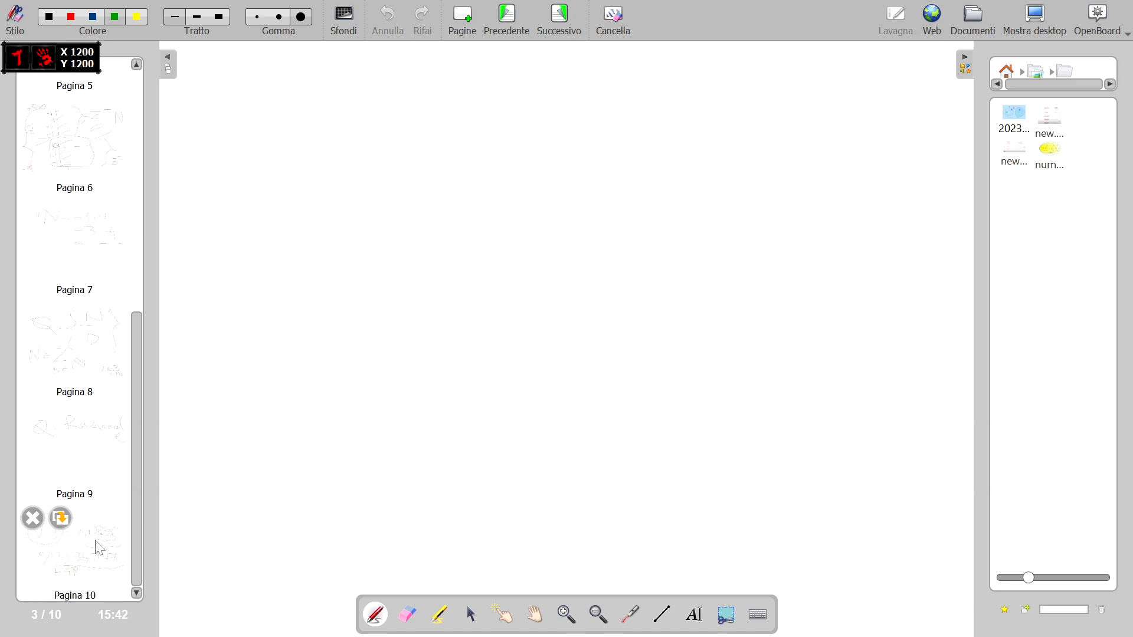
# On page 9, handwrite 'I = Irrazionale' beneath the Q line
pyautogui.click(91, 455)
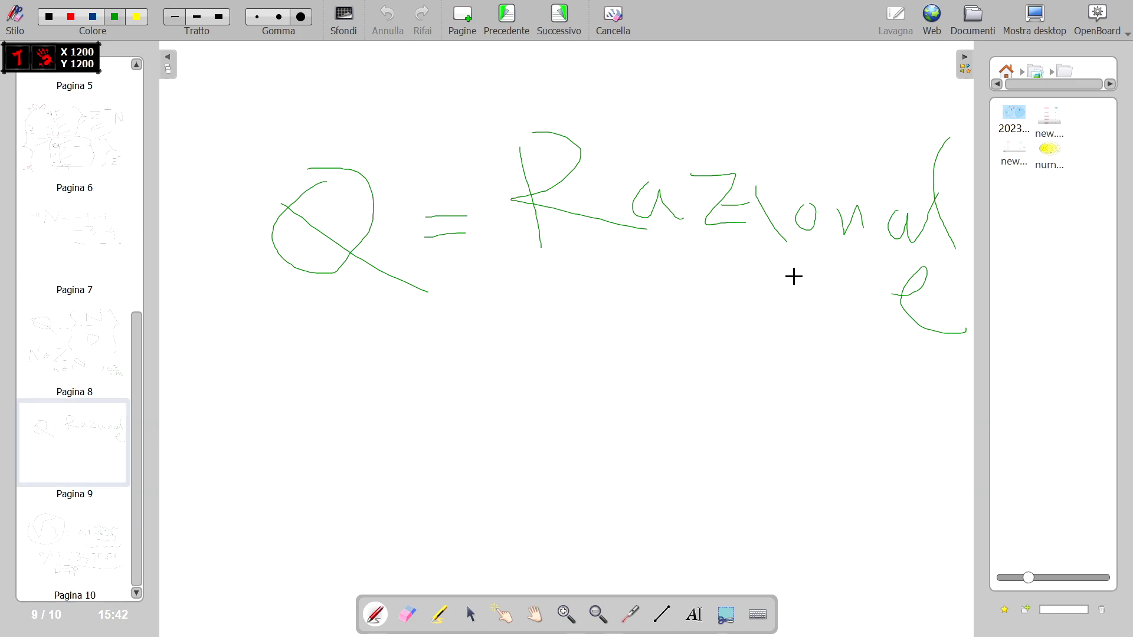
pyautogui.moveTo(248, 398)
pyautogui.mouseDown()
pyautogui.moveTo(252, 455)
pyautogui.moveTo(282, 471)
pyautogui.moveTo(272, 397)
pyautogui.moveTo(374, 425)
pyautogui.mouseUp()
pyautogui.moveTo(326, 452); pyautogui.dragTo(375, 458)
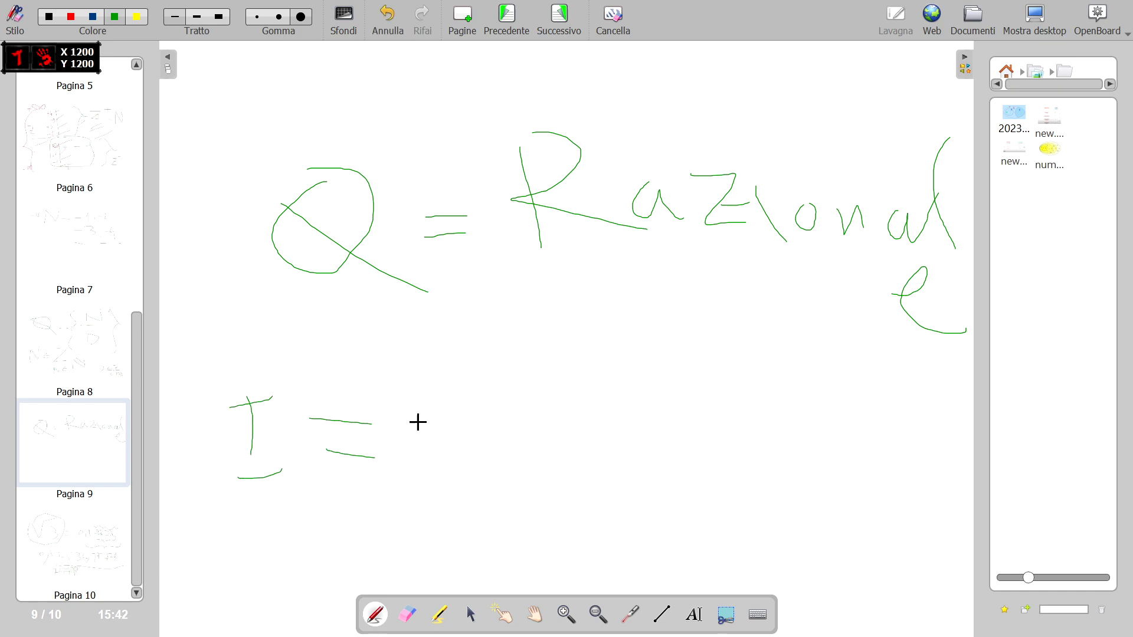
pyautogui.moveTo(422, 409); pyautogui.dragTo(428, 467)
pyautogui.moveTo(445, 428); pyautogui.dragTo(453, 465)
pyautogui.moveTo(455, 420)
pyautogui.mouseDown()
pyautogui.moveTo(576, 433)
pyautogui.moveTo(635, 486)
pyautogui.mouseUp()
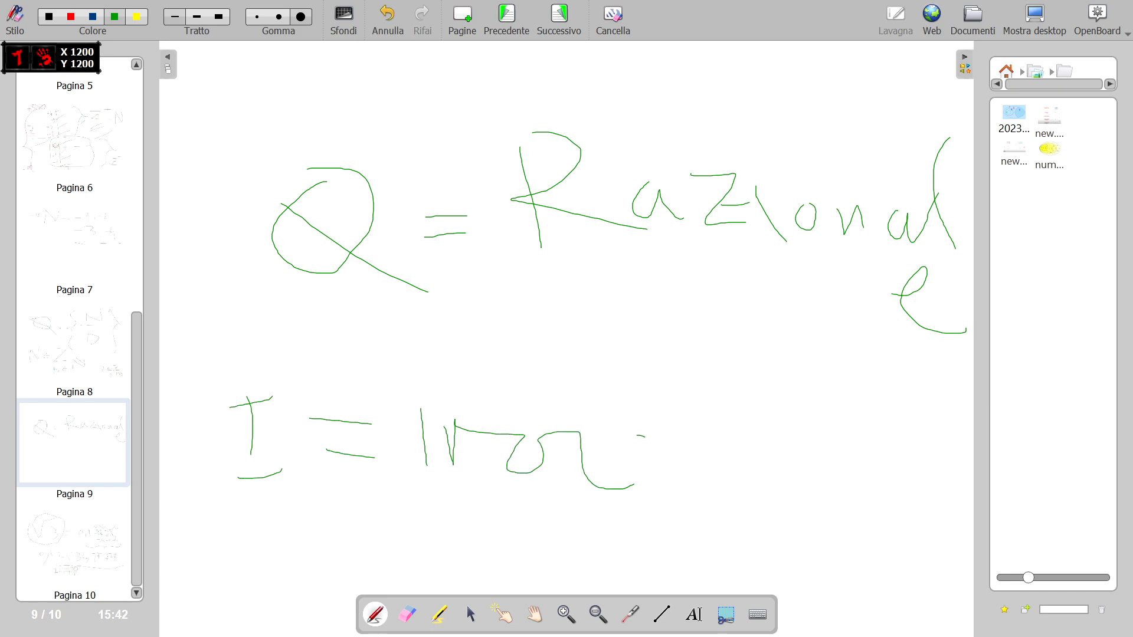
pyautogui.moveTo(644, 438); pyautogui.dragTo(681, 481)
pyautogui.moveTo(728, 430)
pyautogui.mouseDown()
pyautogui.moveTo(720, 487)
pyautogui.moveTo(746, 486)
pyautogui.mouseUp()
pyautogui.moveTo(712, 449)
pyautogui.mouseDown()
pyautogui.moveTo(765, 465)
pyautogui.moveTo(794, 502)
pyautogui.mouseUp()
pyautogui.moveTo(823, 468)
pyautogui.mouseDown()
pyautogui.moveTo(841, 499)
pyautogui.moveTo(846, 471)
pyautogui.mouseUp()
pyautogui.moveTo(862, 465)
pyautogui.mouseDown()
pyautogui.moveTo(882, 495)
pyautogui.moveTo(916, 448)
pyautogui.moveTo(948, 491)
pyautogui.mouseUp()
# Below Irrazionale, write 'R =' and start the word 'Reali'
pyautogui.scroll(-5, 512, 495)
pyautogui.moveTo(227, 339); pyautogui.dragTo(230, 464)
pyautogui.moveTo(242, 344)
pyautogui.mouseDown()
pyautogui.moveTo(236, 390)
pyautogui.moveTo(319, 427)
pyautogui.mouseUp()
pyautogui.moveTo(345, 377); pyautogui.dragTo(378, 384)
pyautogui.moveTo(338, 408); pyautogui.dragTo(395, 408)
pyautogui.moveTo(428, 367); pyautogui.dragTo(442, 447)
pyautogui.moveTo(439, 390)
pyautogui.mouseDown()
pyautogui.moveTo(506, 433)
pyautogui.moveTo(590, 405)
pyautogui.moveTo(664, 435)
pyautogui.moveTo(781, 407)
pyautogui.mouseUp()
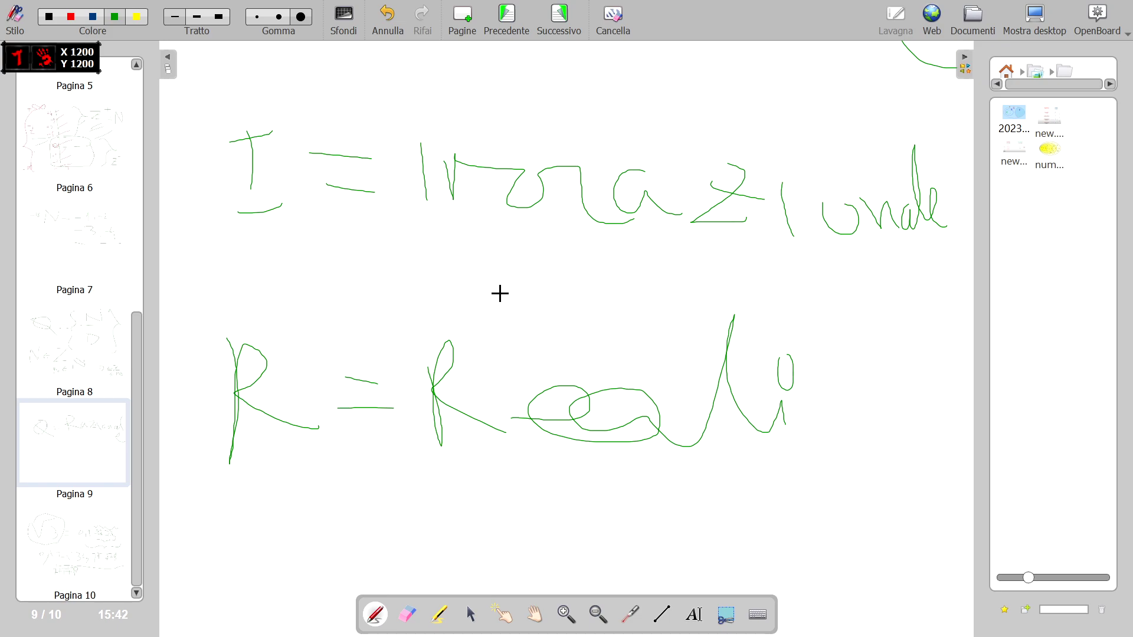
# Scroll page 9 up slightly to see Q = Razionale, I = Irrazionale and R = Reali
pyautogui.scroll(2, 533, 301)
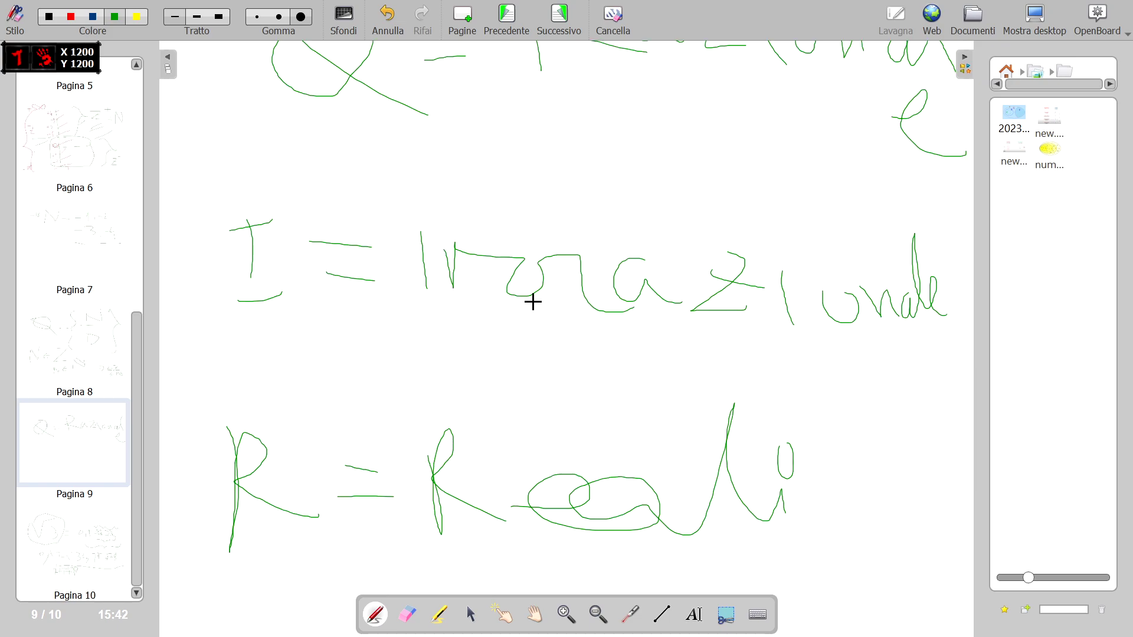